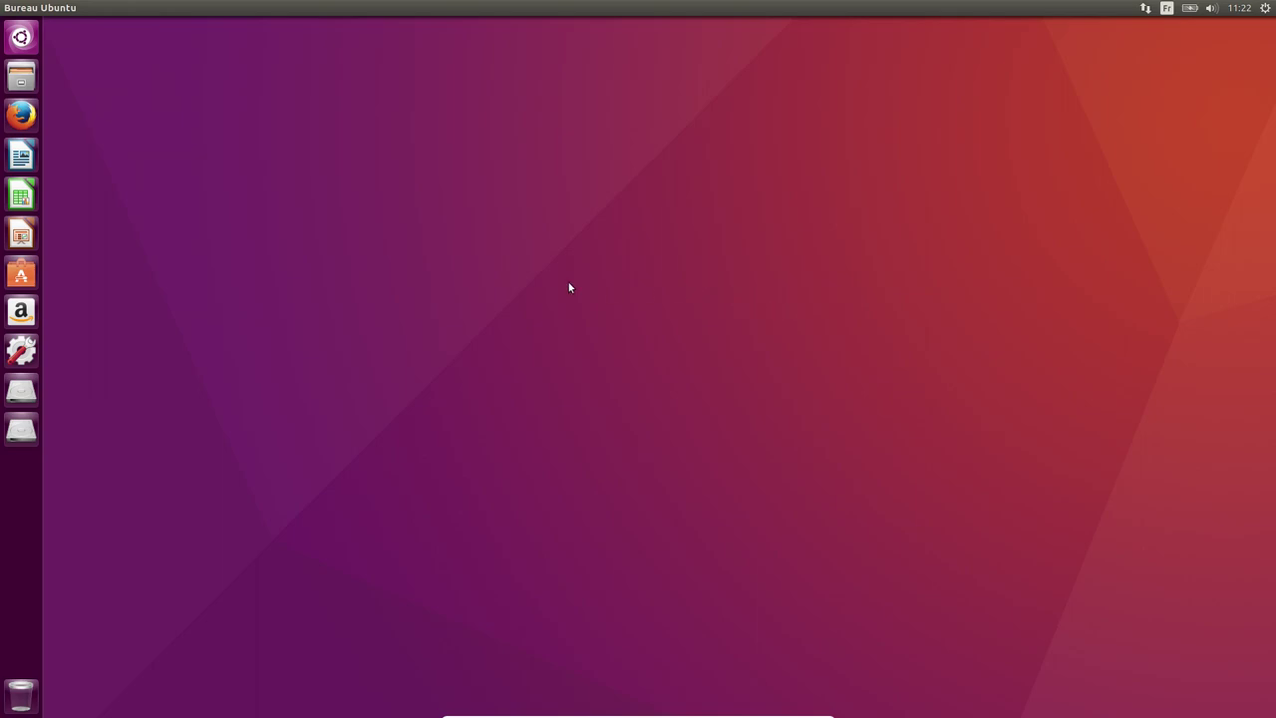
# Create an empty document named "Mon fichier texte.txt" in the home folder (Dossier personnel).
pyautogui.click(23, 82)
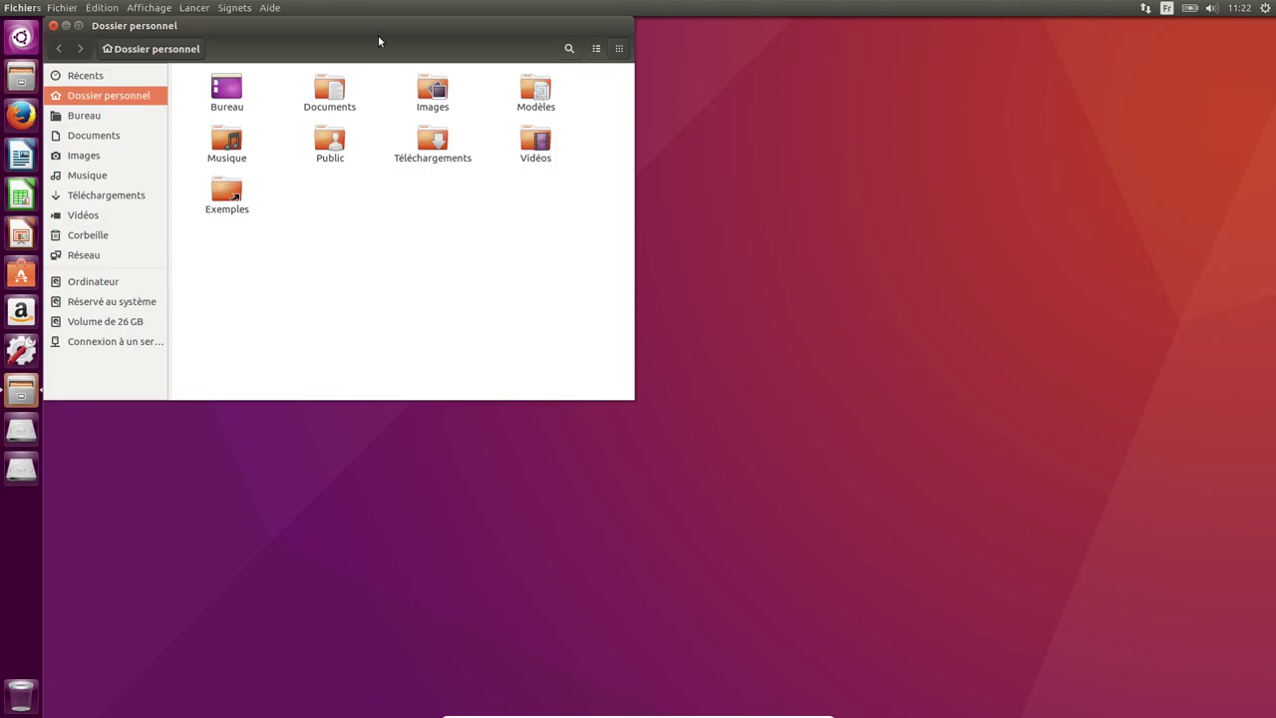
pyautogui.moveTo(398, 29); pyautogui.dragTo(690, 136)
pyautogui.rightClick(624, 332)
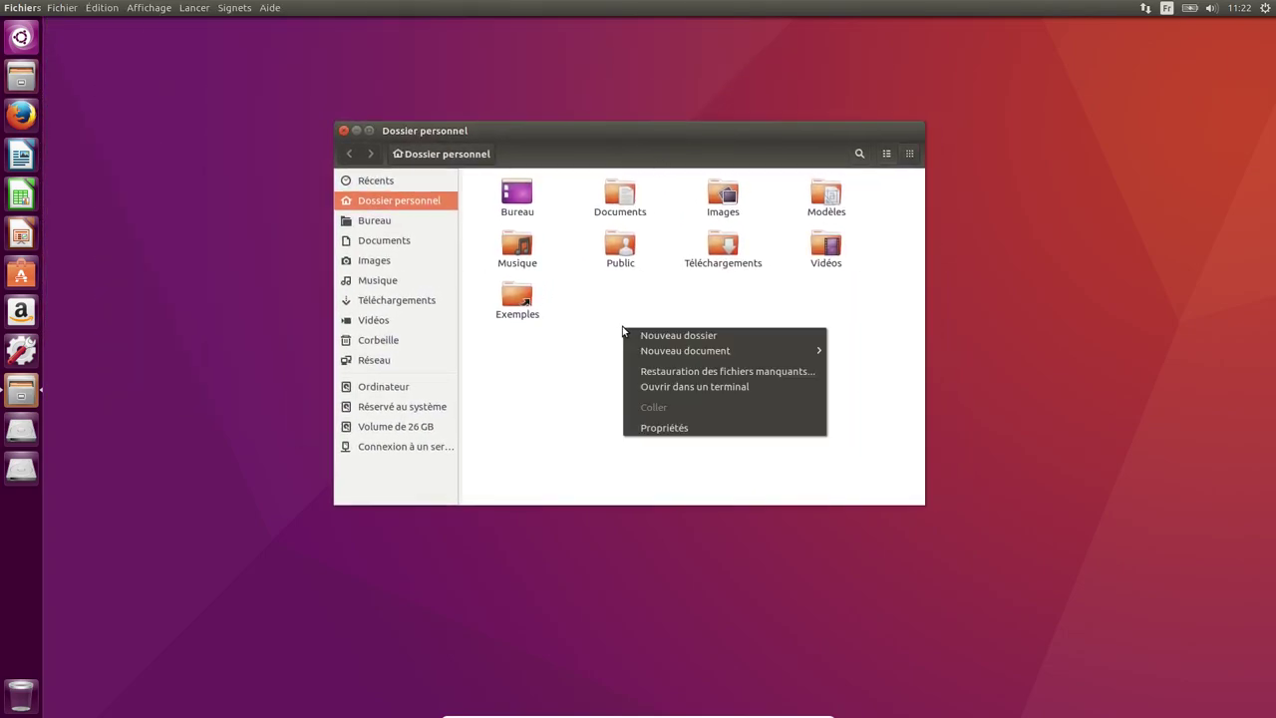
pyautogui.moveTo(698, 351)
pyautogui.click(877, 353)
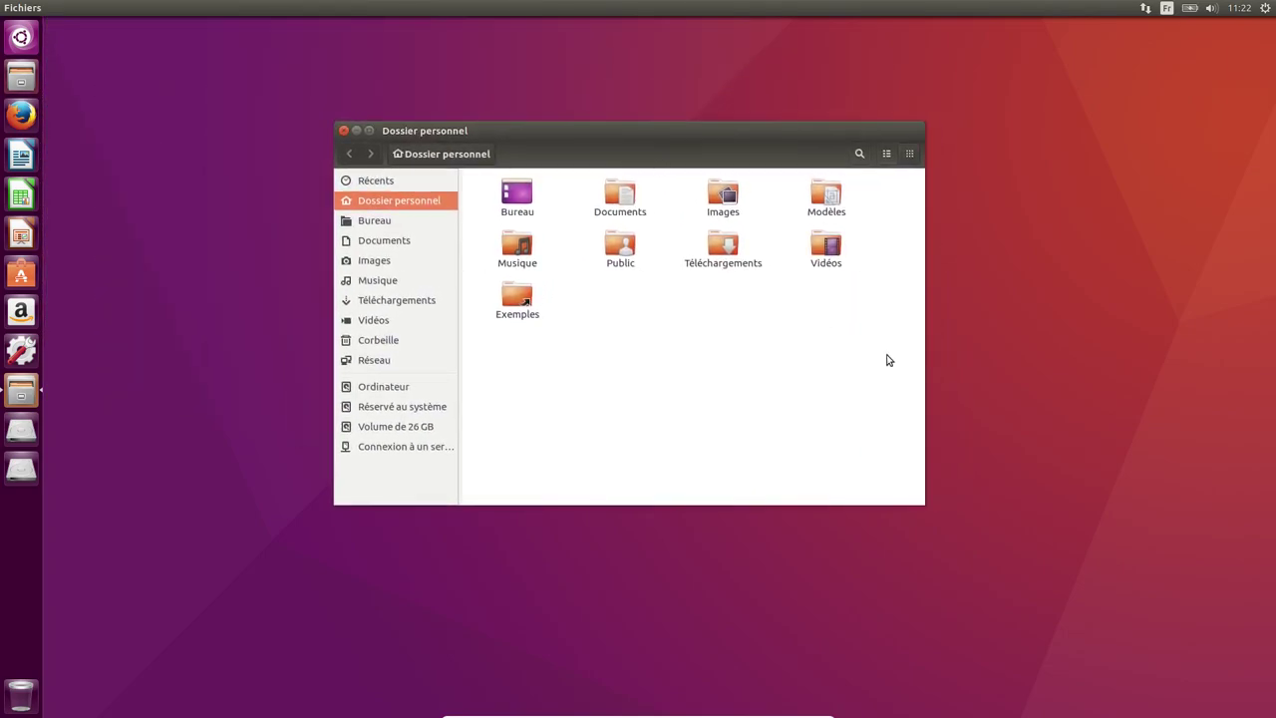
pyautogui.write('Mon f')
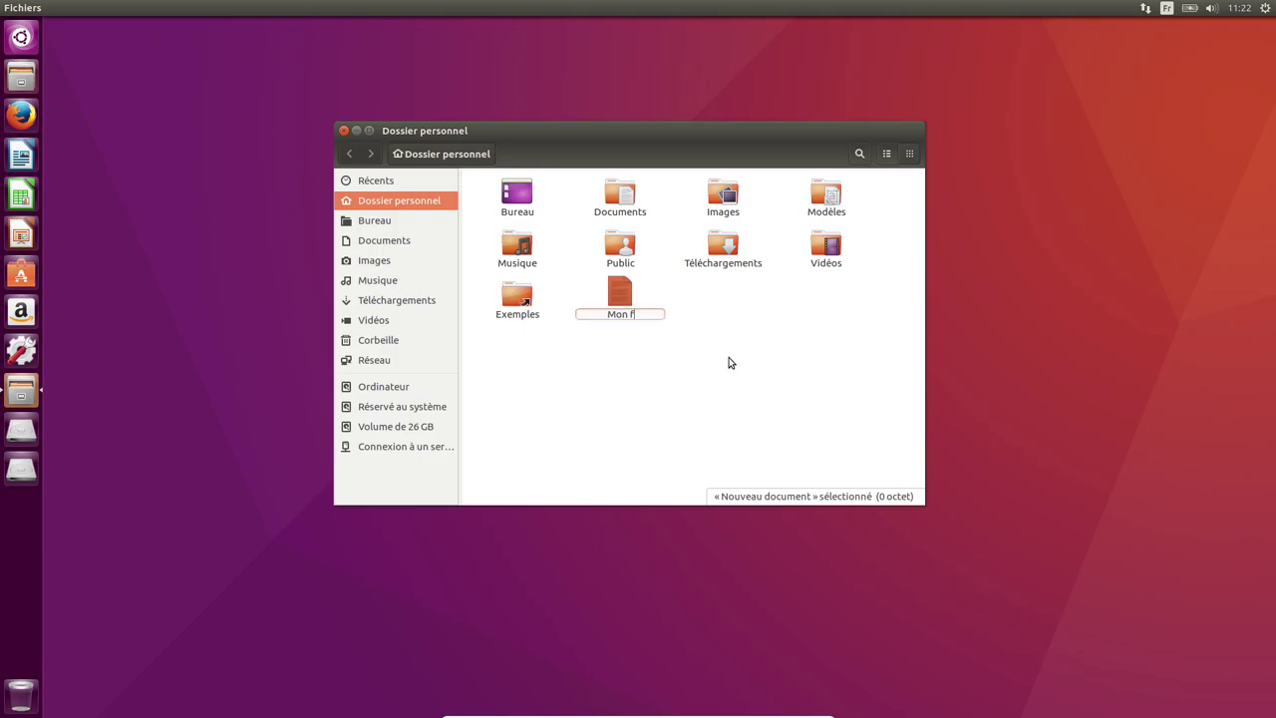
pyautogui.write('ichier texte.txt')
pyautogui.press('Return')
# Open Mon fichier texte.txt, write "Bonjour à tous !" in it, and save and close the file.
pyautogui.press('Return')
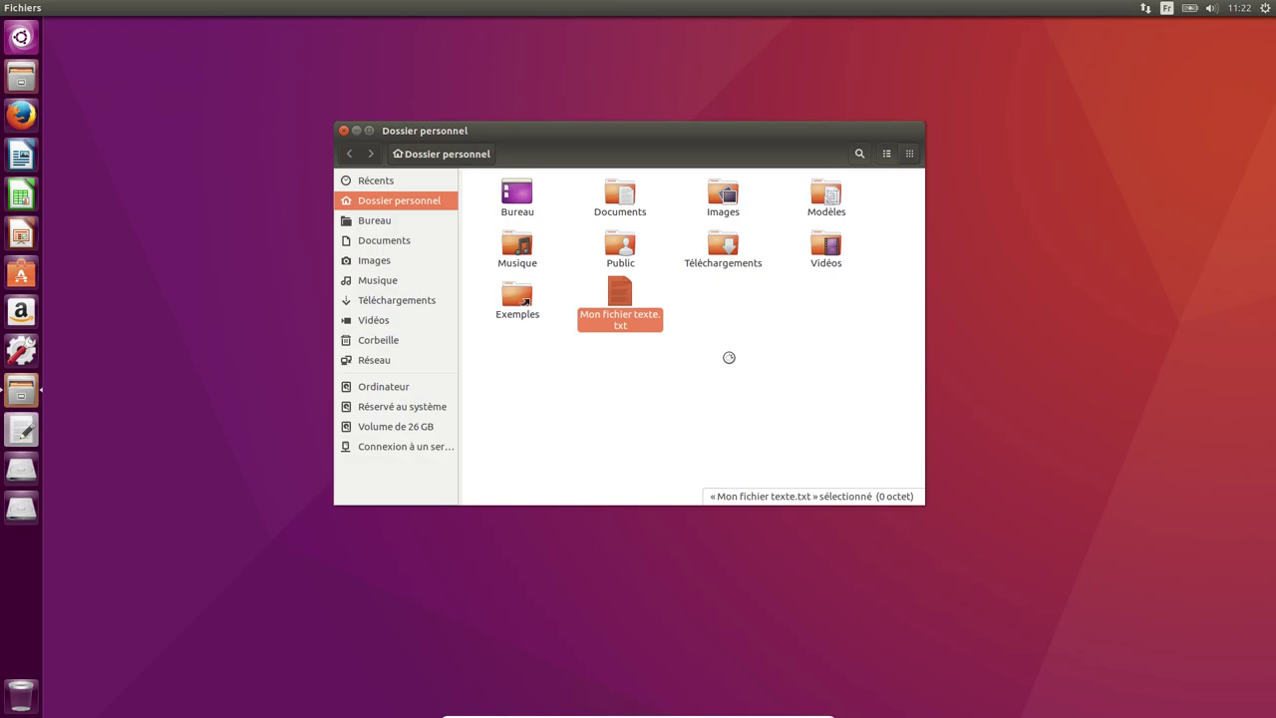
pyautogui.moveTo(771, 256); pyautogui.dragTo(553, 170)
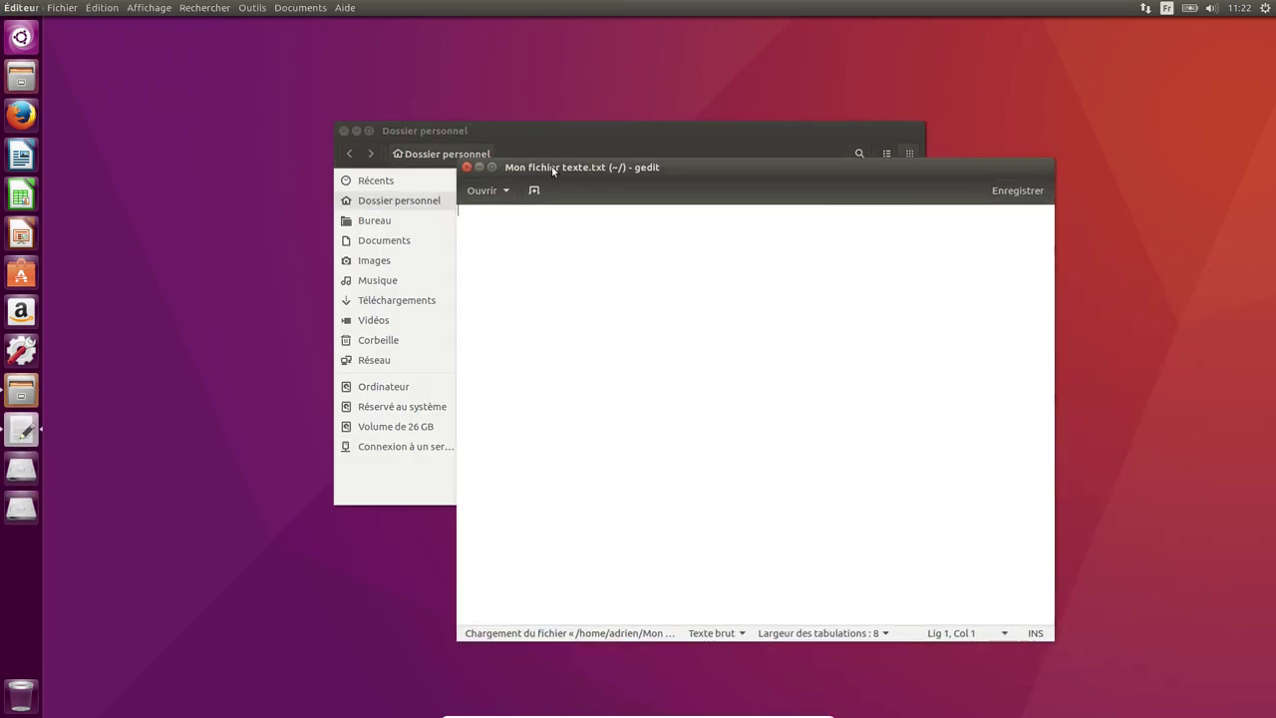
pyautogui.write('Bonjour à tous !')
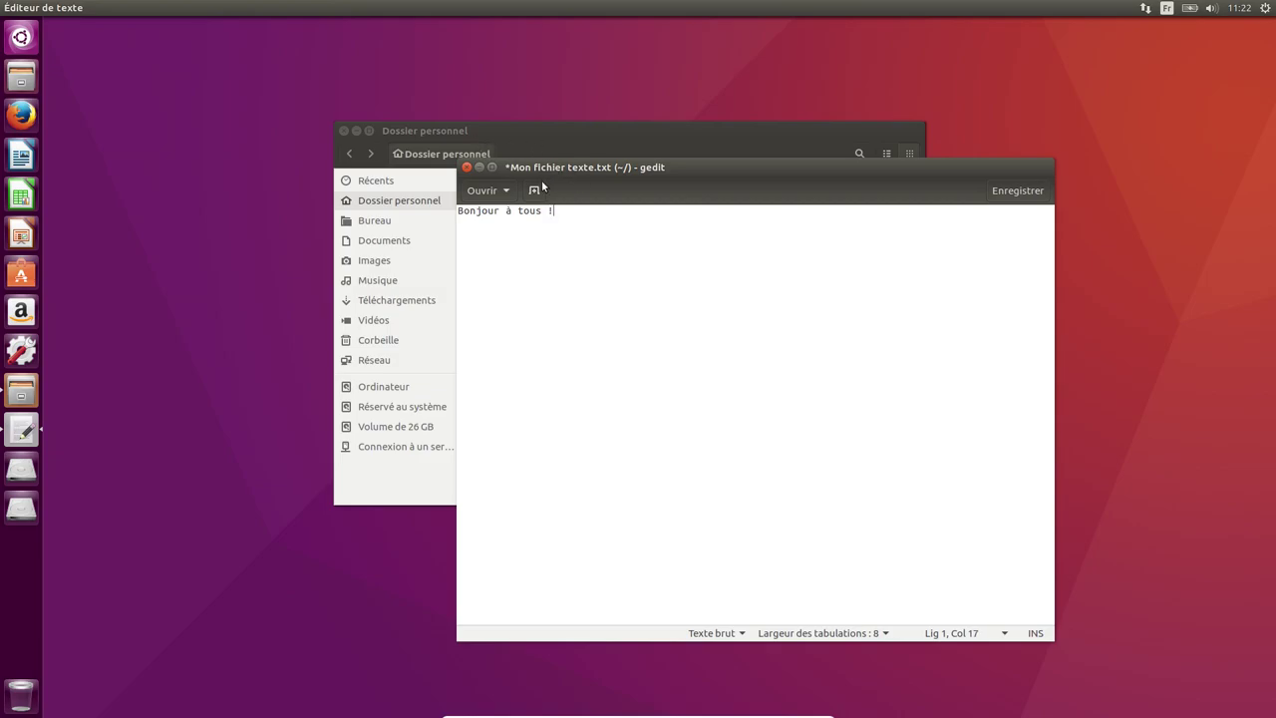
pyautogui.click(1017, 191)
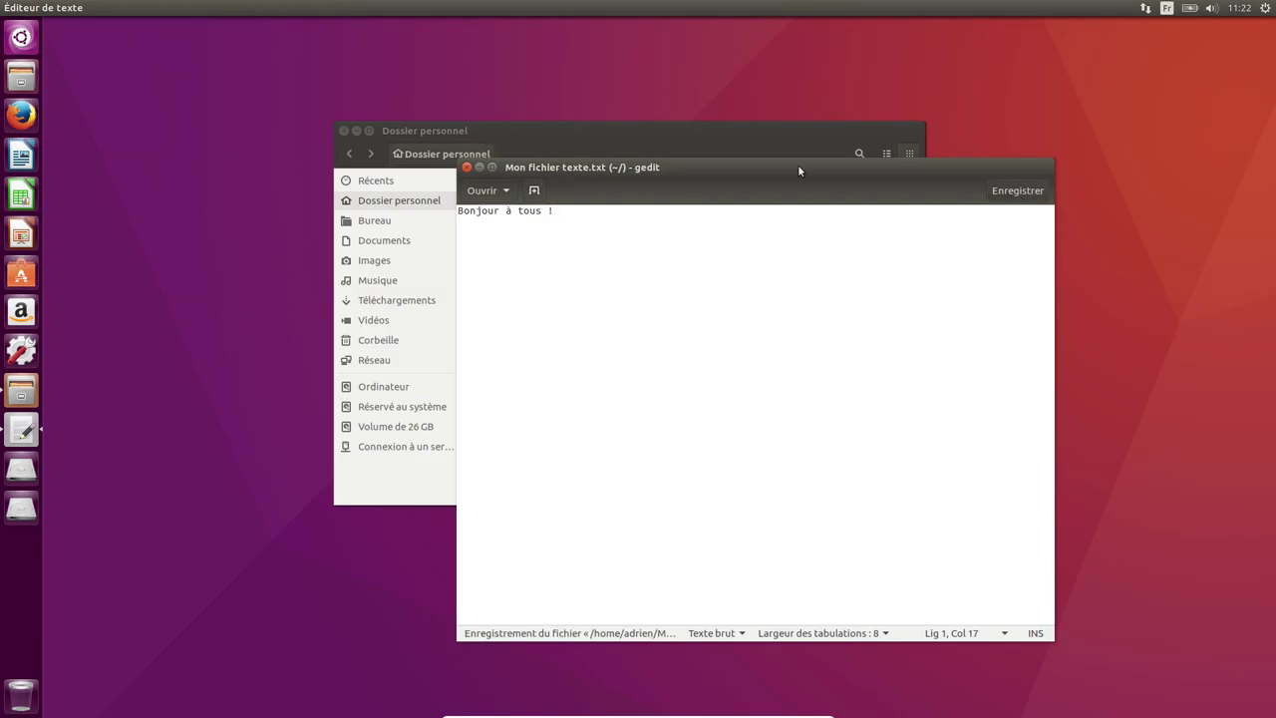
pyautogui.click(465, 167)
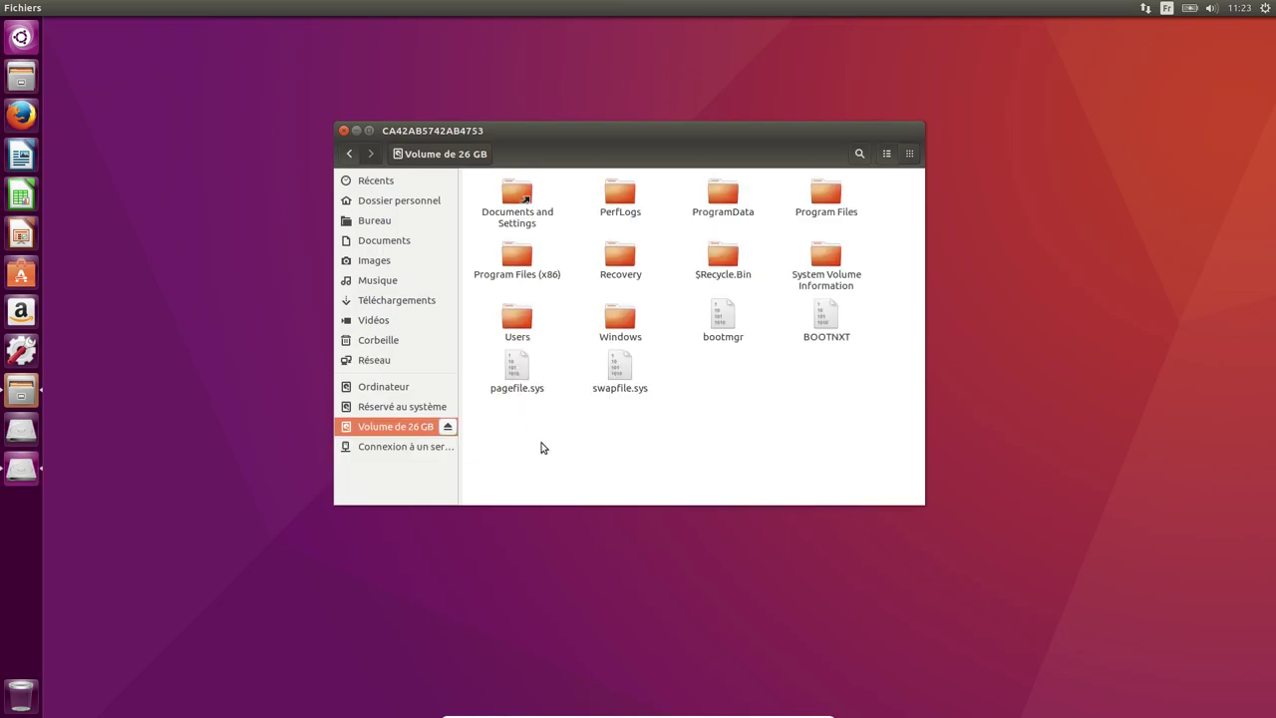
# Browse the Windows user's personal folder inside Users on the 26 GB volume, and close the file manager.
pyautogui.doubleClick(525, 324)
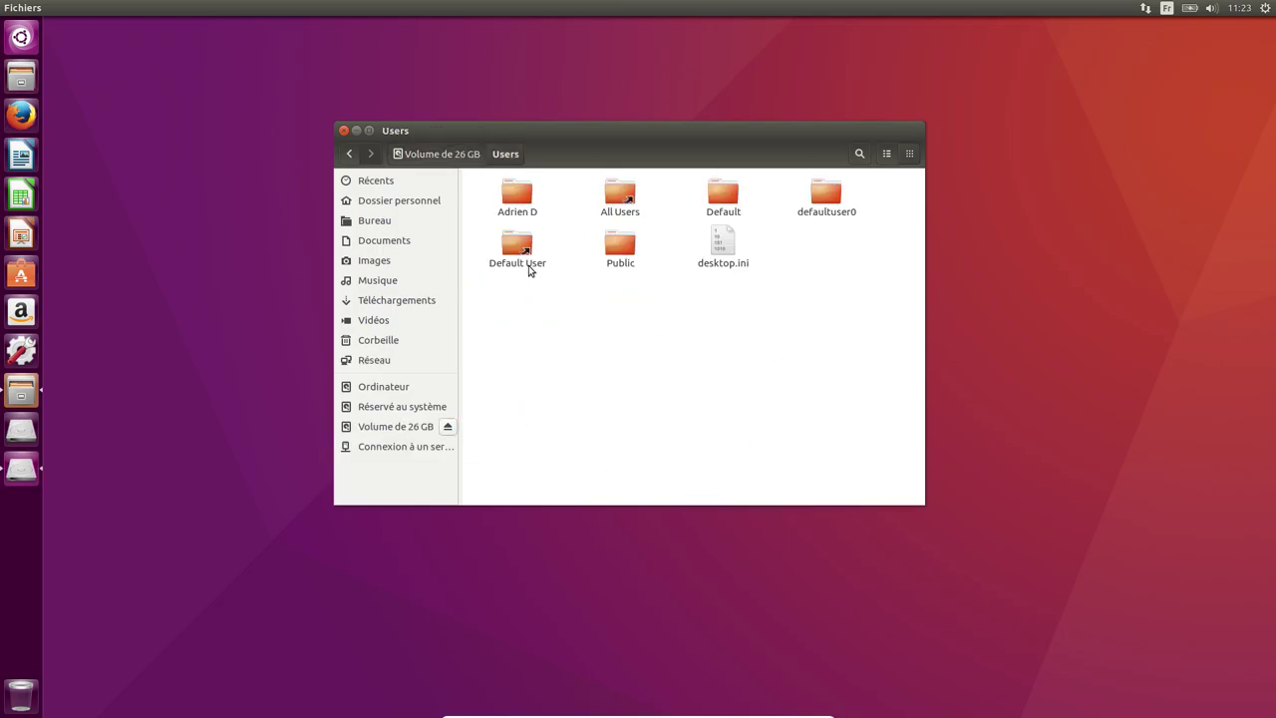
pyautogui.doubleClick(532, 204)
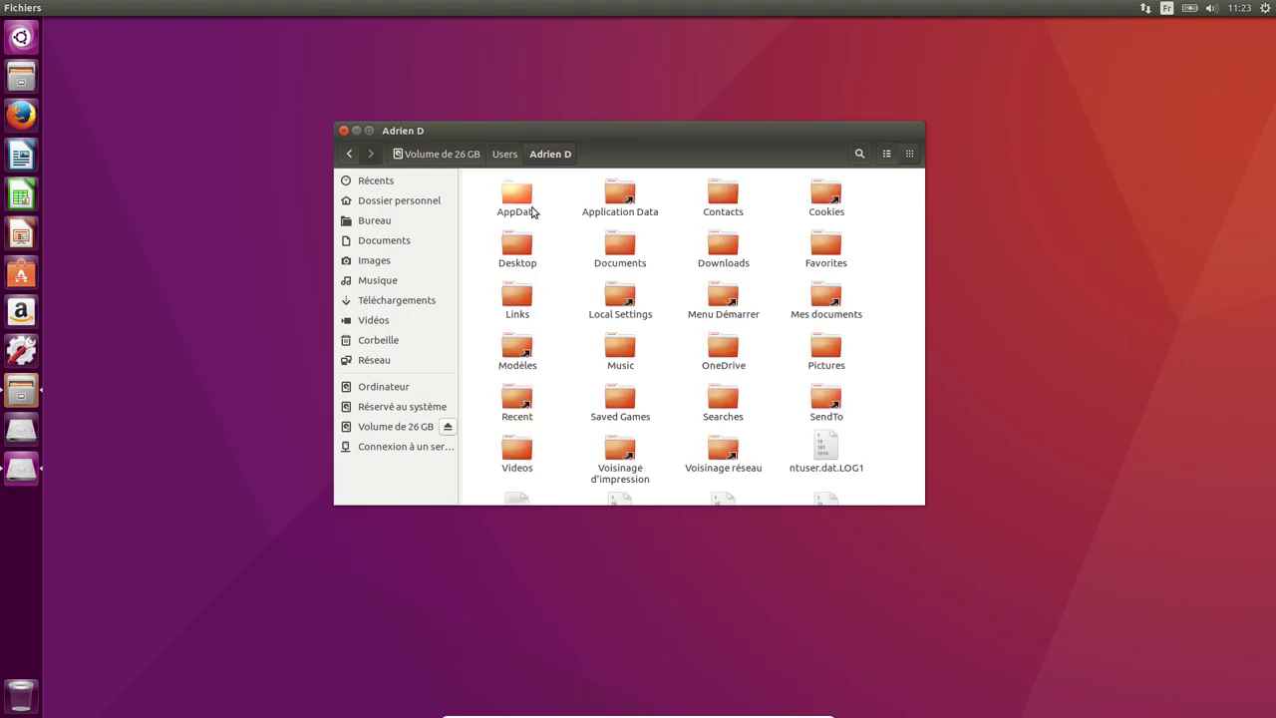
pyautogui.click(343, 131)
# Restart the computer and boot the "Windows 10 (loader) (sur /dev/sda1)" entry from the GRUB boot list.
pyautogui.click(1265, 8)
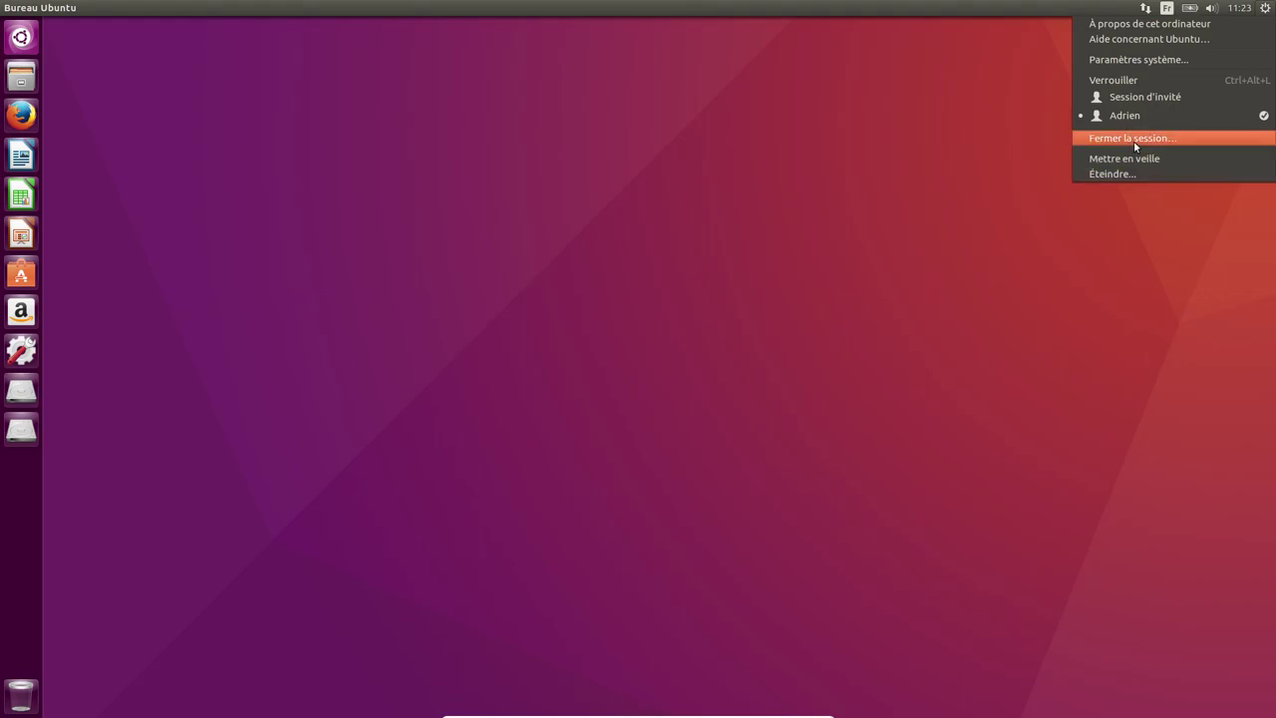
pyautogui.click(1129, 173)
pyautogui.click(587, 399)
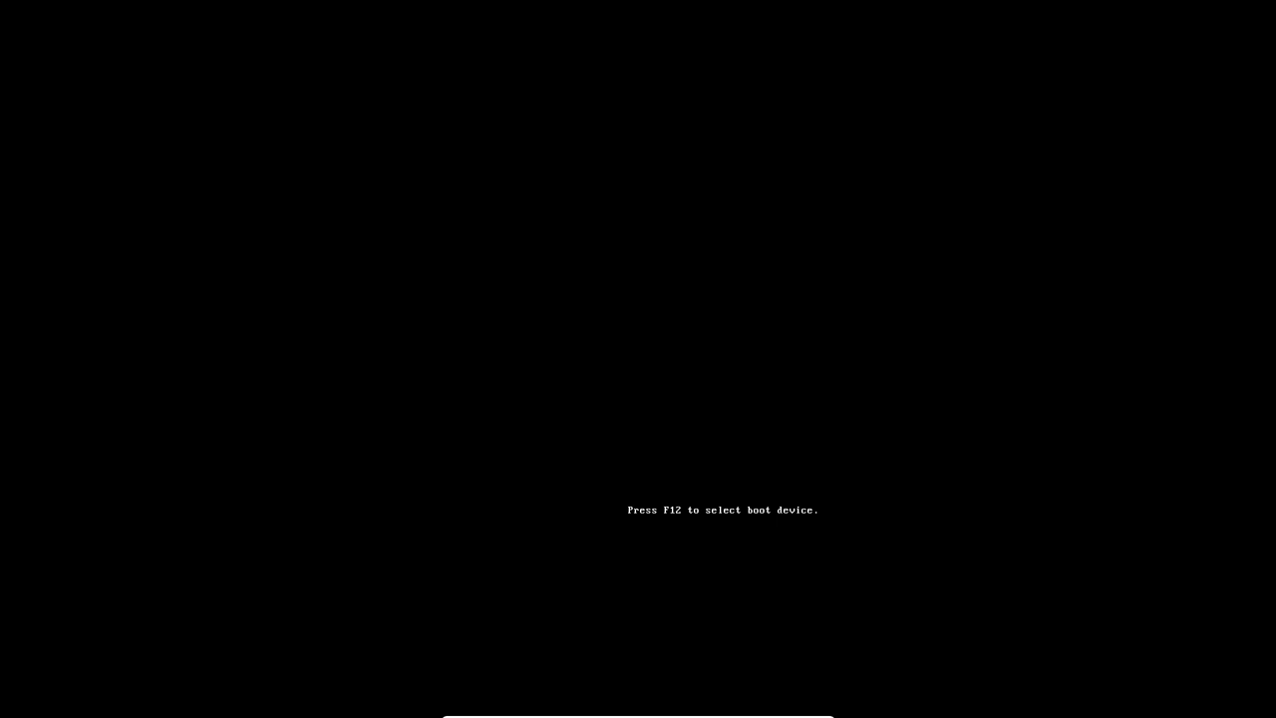
pyautogui.press('Down')
pyautogui.press('Down')
pyautogui.press('Down')
pyautogui.press('Down')
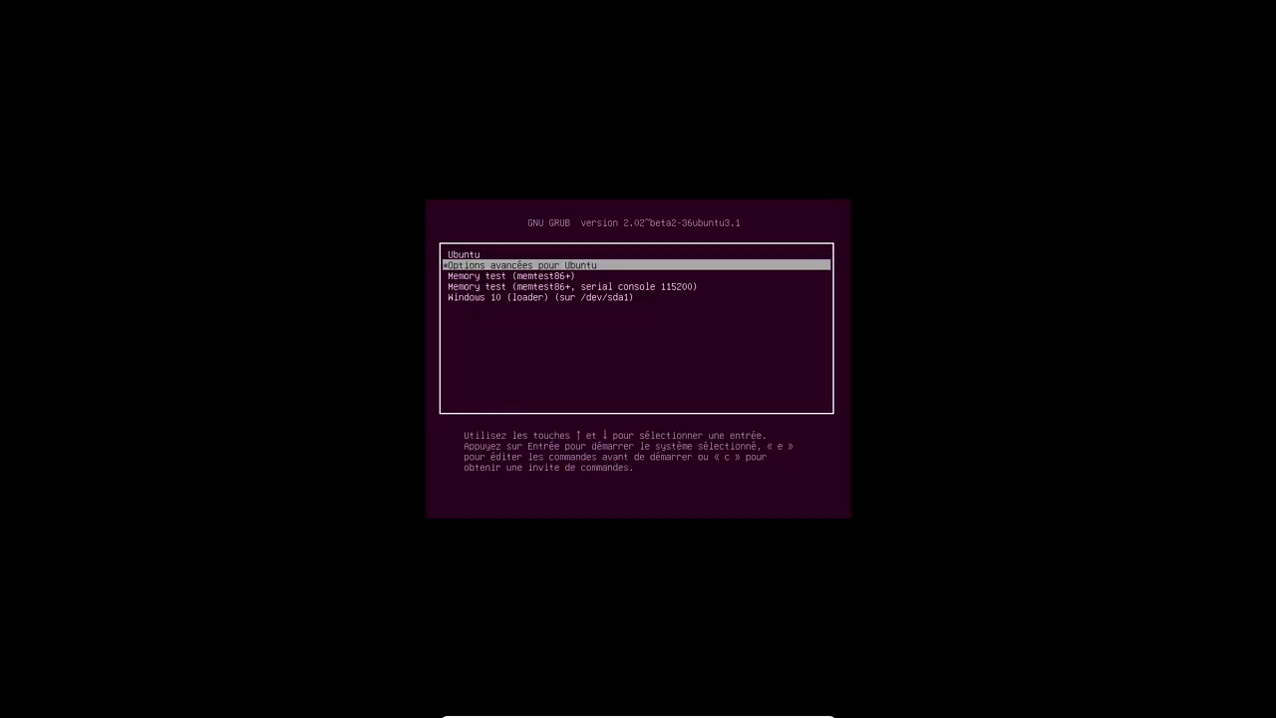
pyautogui.press('Return')
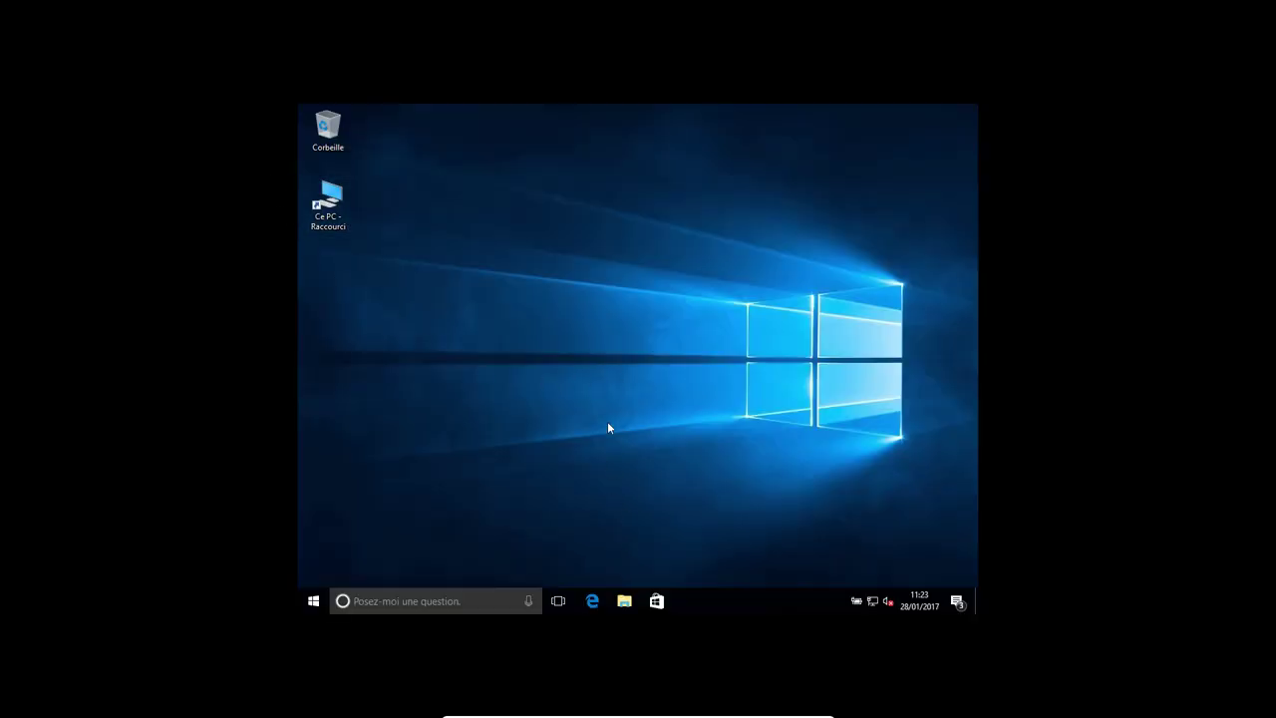
# Take the virtual machine out of full-screen mode and back to make the Windows desktop fill the screen.
pyautogui.hotkey('ctrl', 'f')
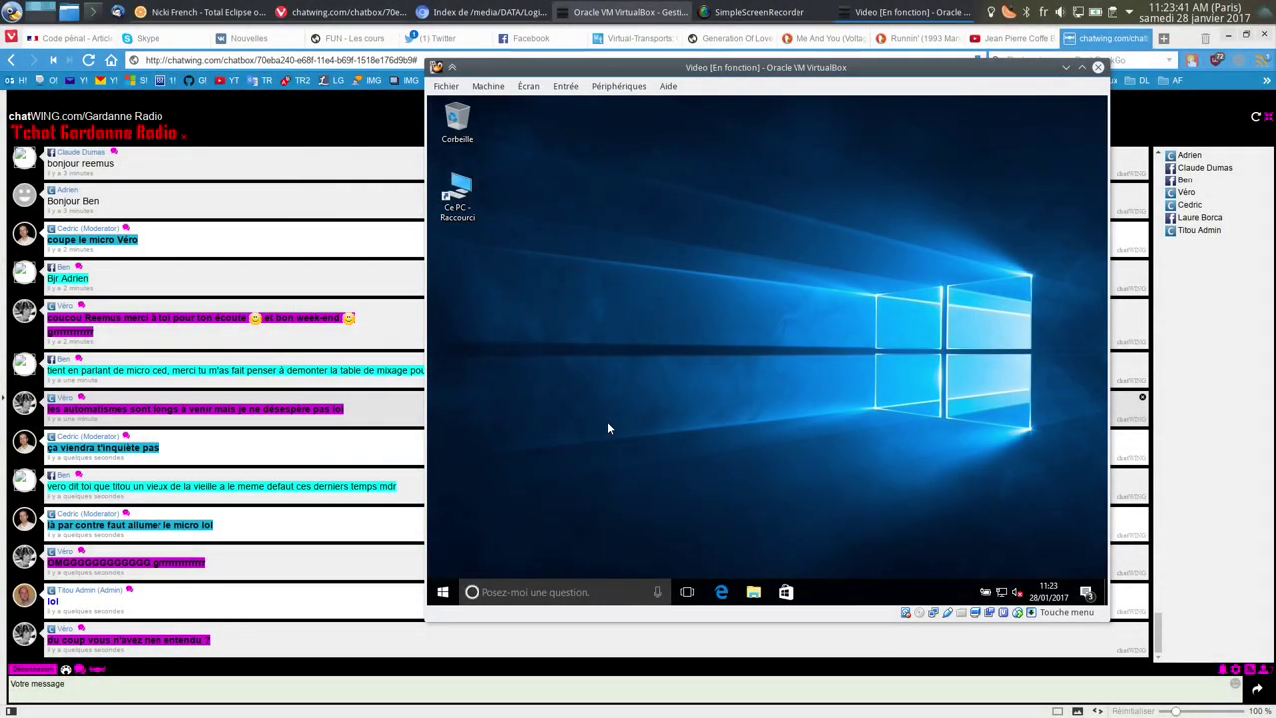
pyautogui.hotkey('ctrl', 'f')
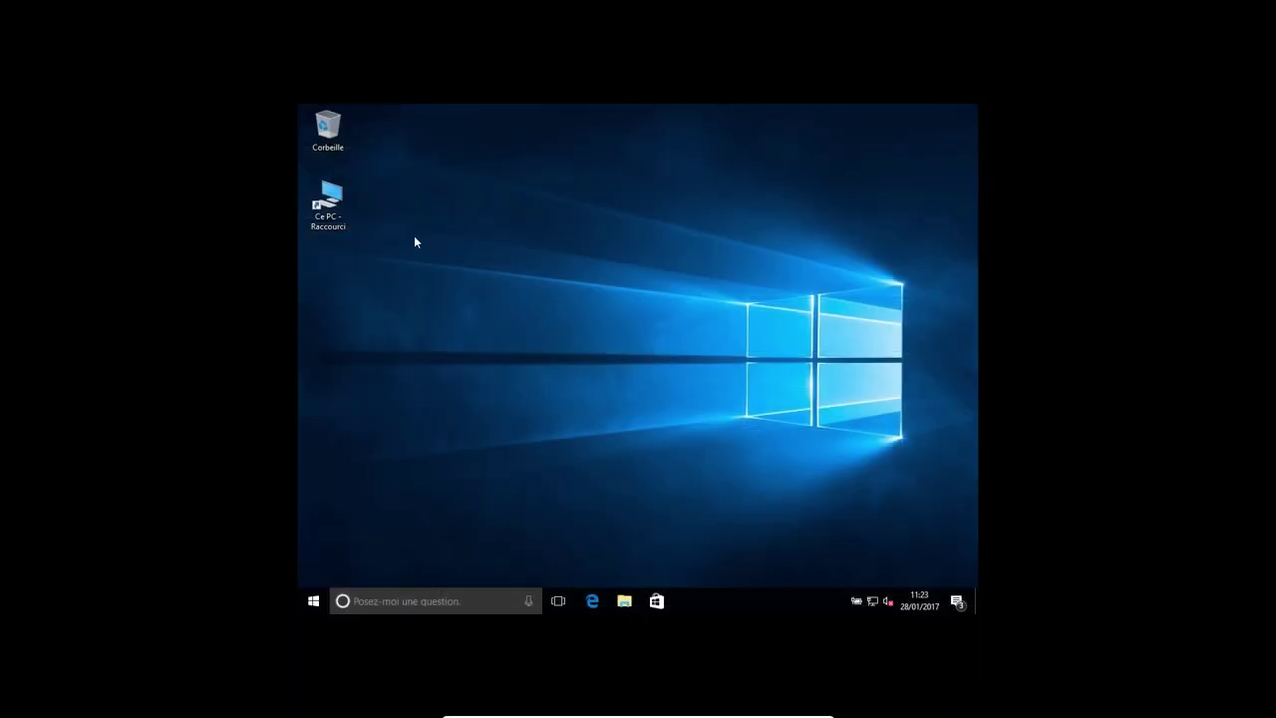
pyautogui.rightClick(590, 367)
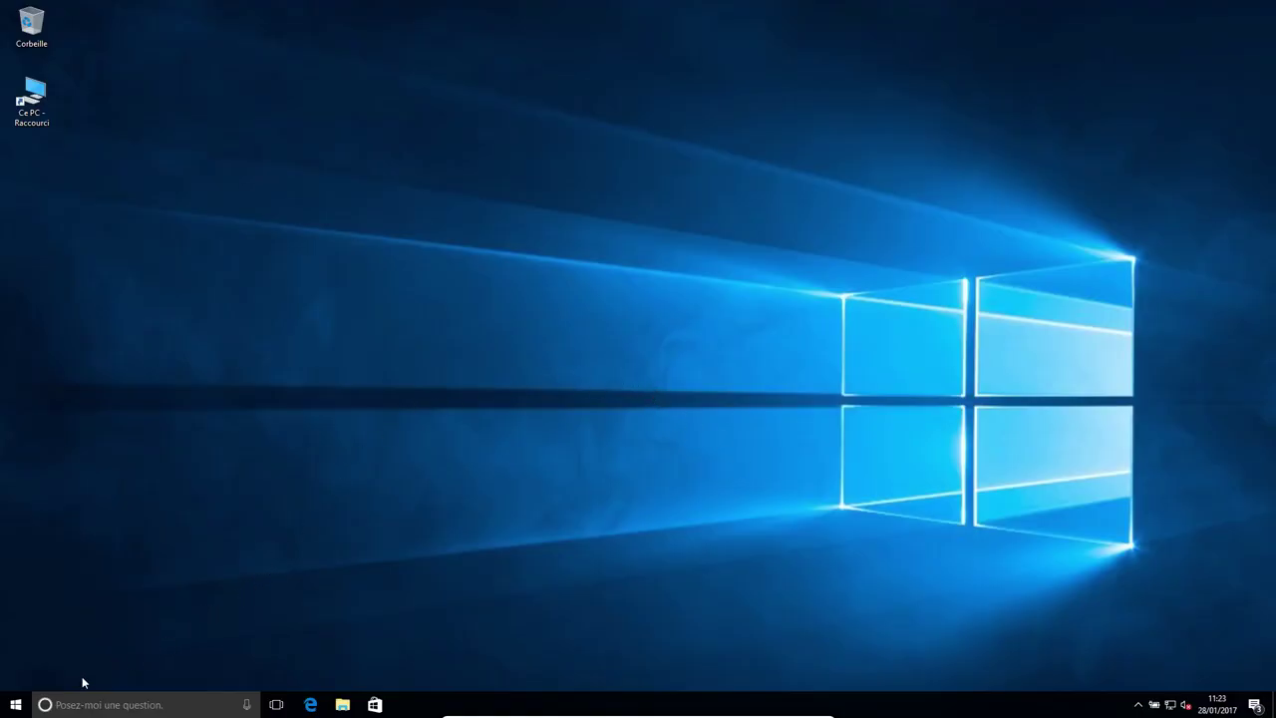
# Check the general system information of the Windows installation, and close the window.
pyautogui.click(16, 704)
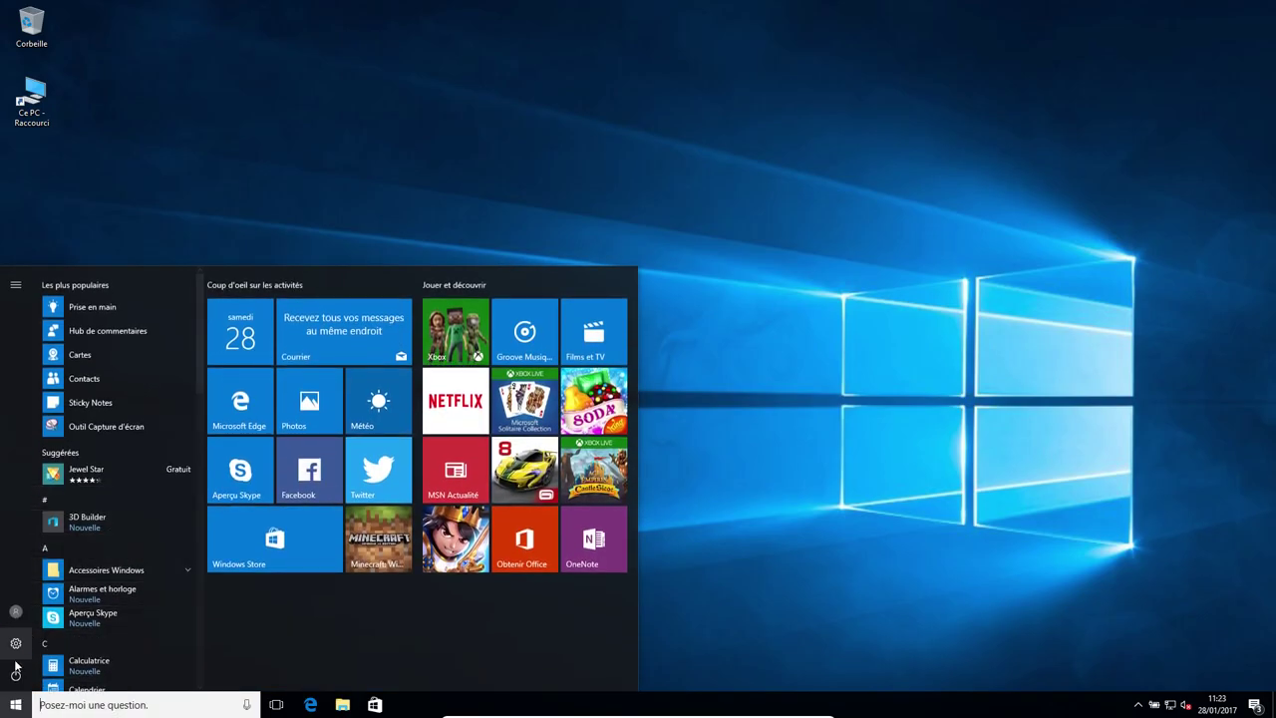
pyautogui.click(809, 265)
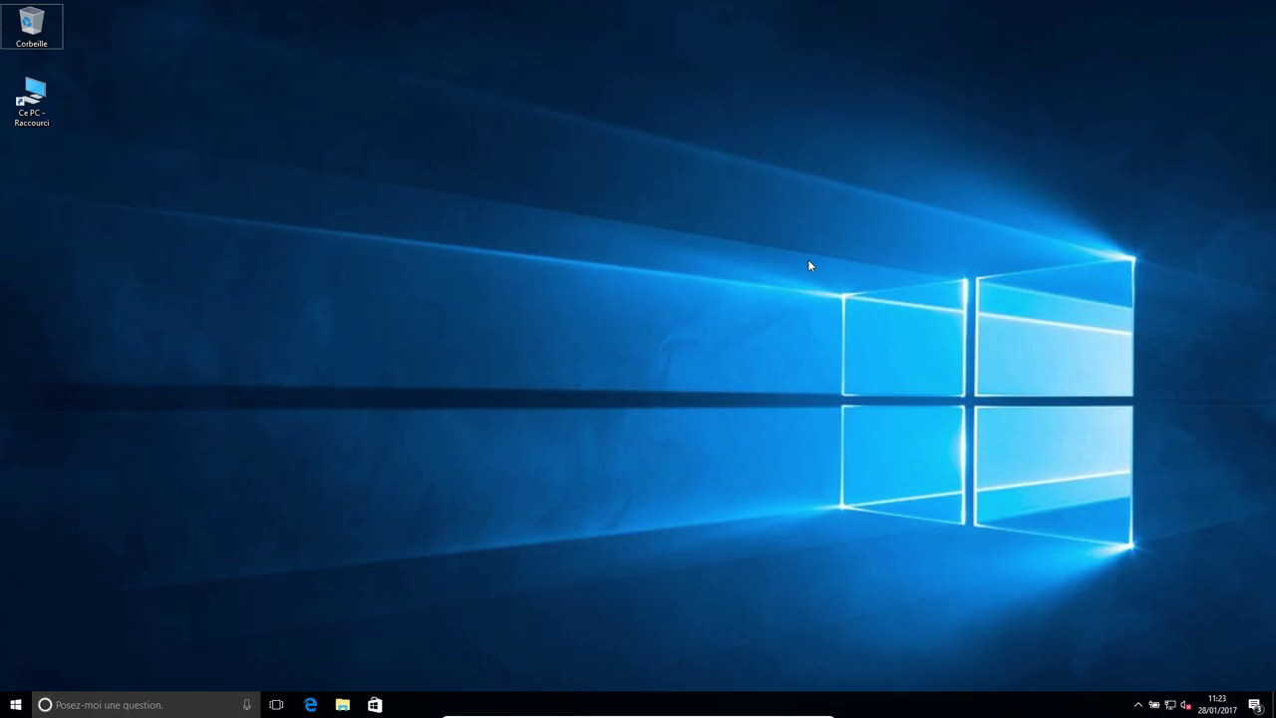
pyautogui.press('super+Pause')
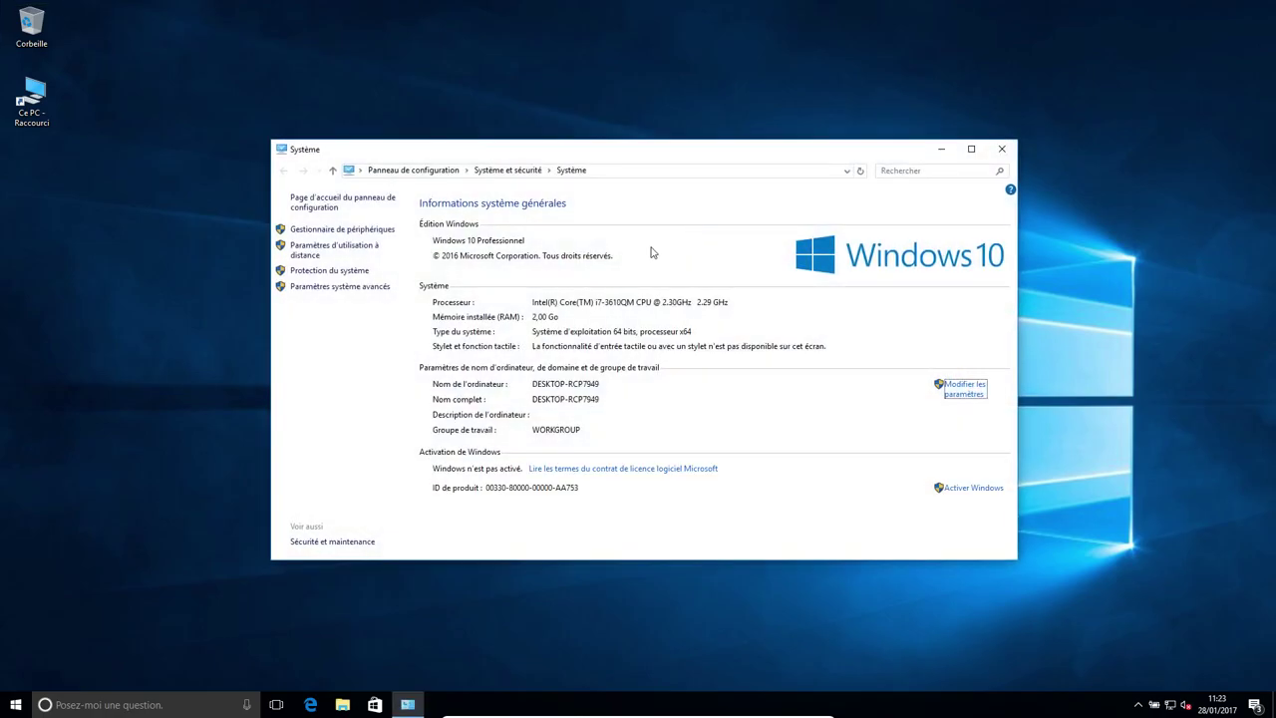
pyautogui.click(1002, 150)
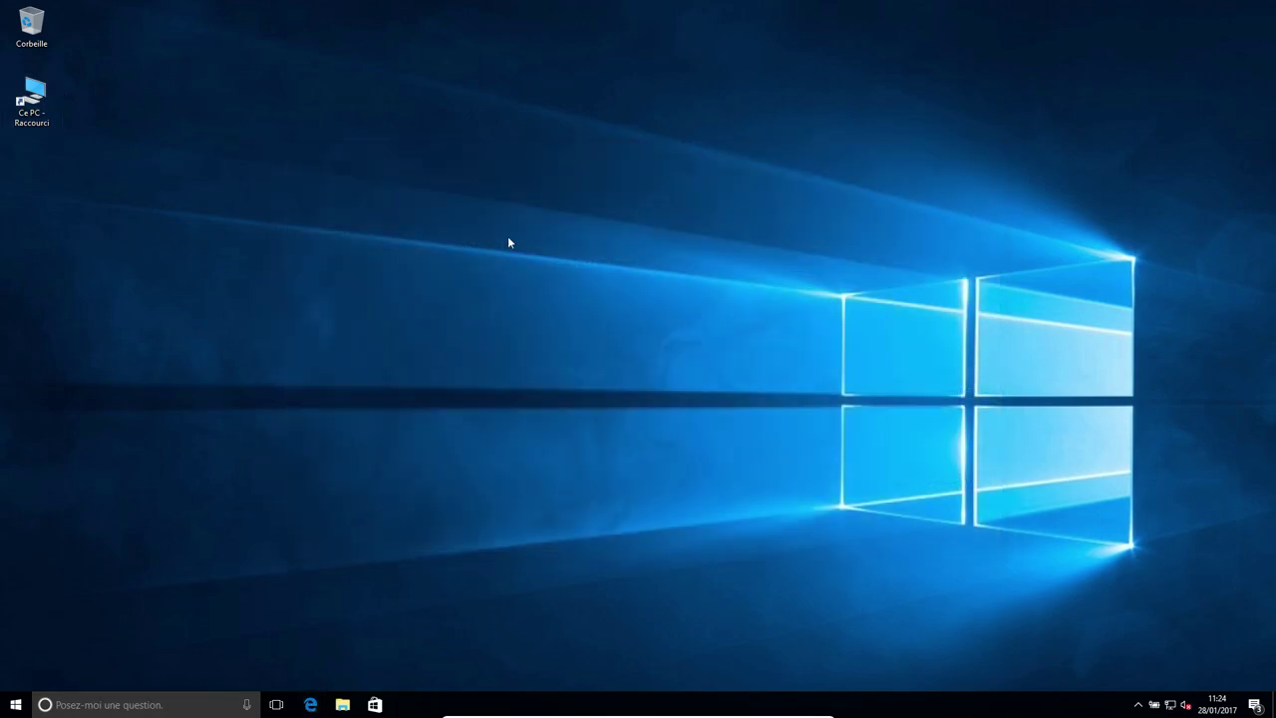
# Close the Edge browser and check the drives in Ce PC, selecting Disque local (C:).
pyautogui.press('super+1')
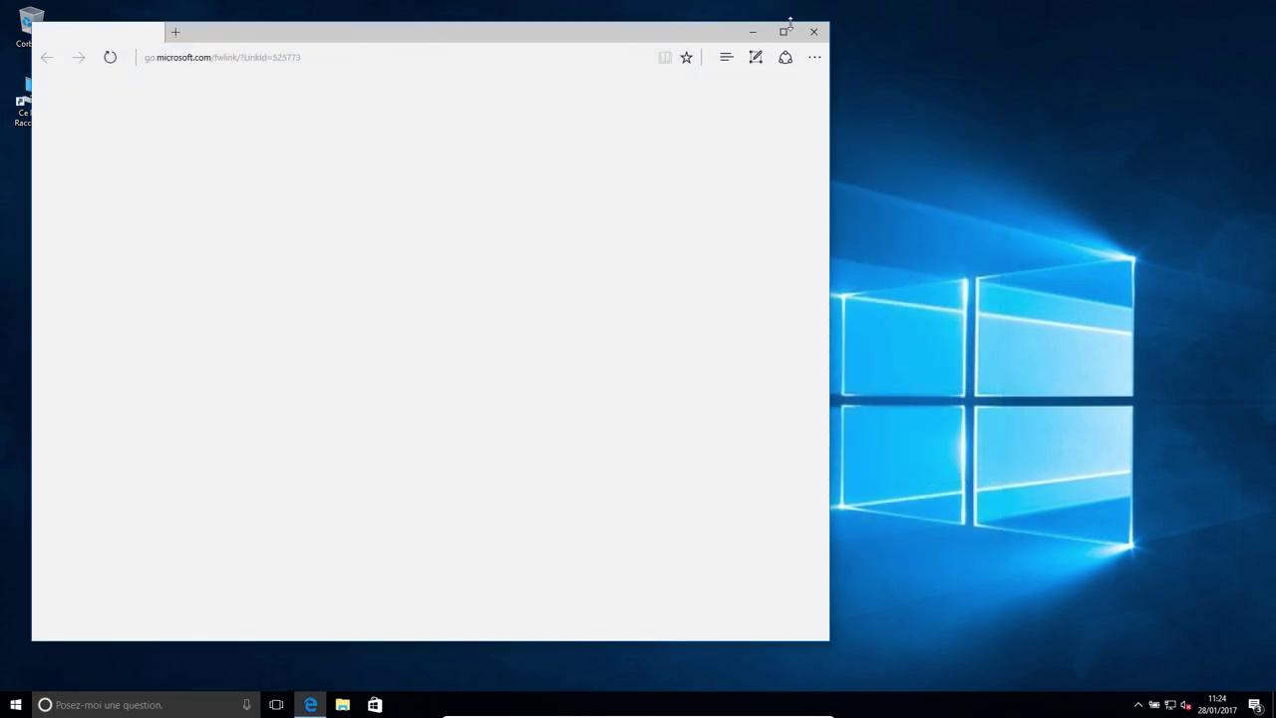
pyautogui.hotkey('alt', 'F4')
pyautogui.doubleClick(31, 99)
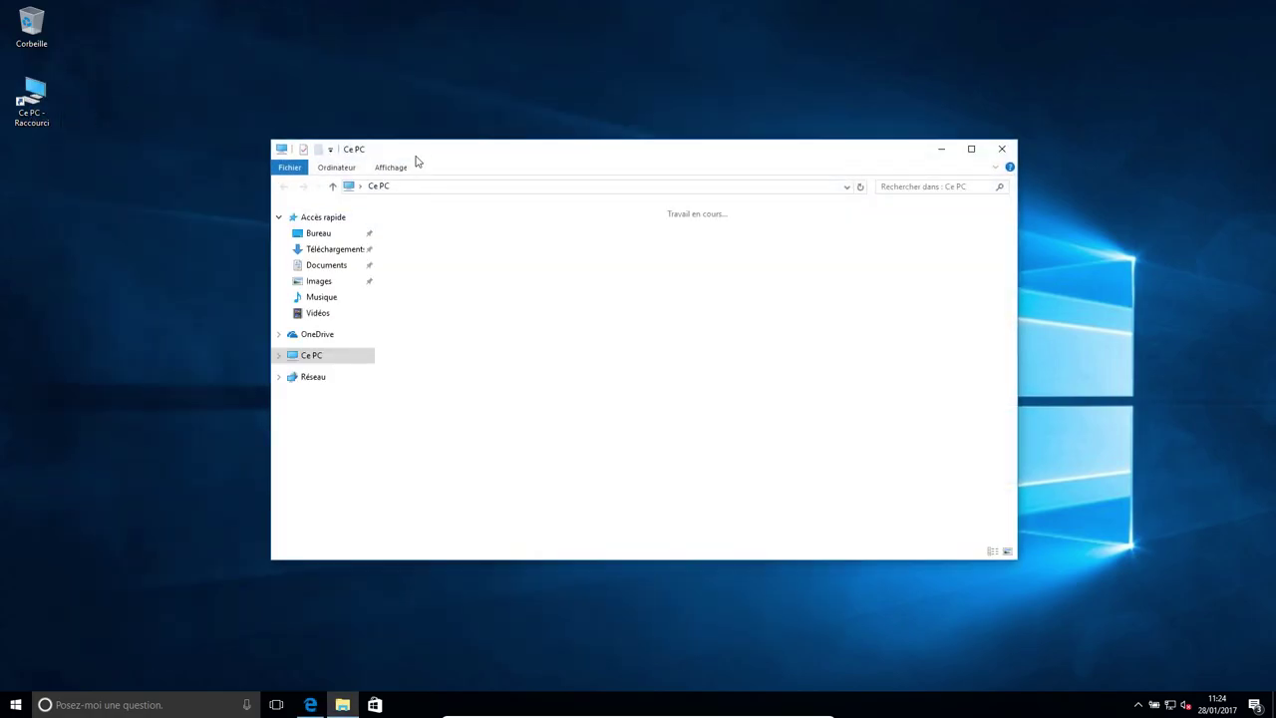
pyautogui.moveTo(417, 156); pyautogui.dragTo(411, 129)
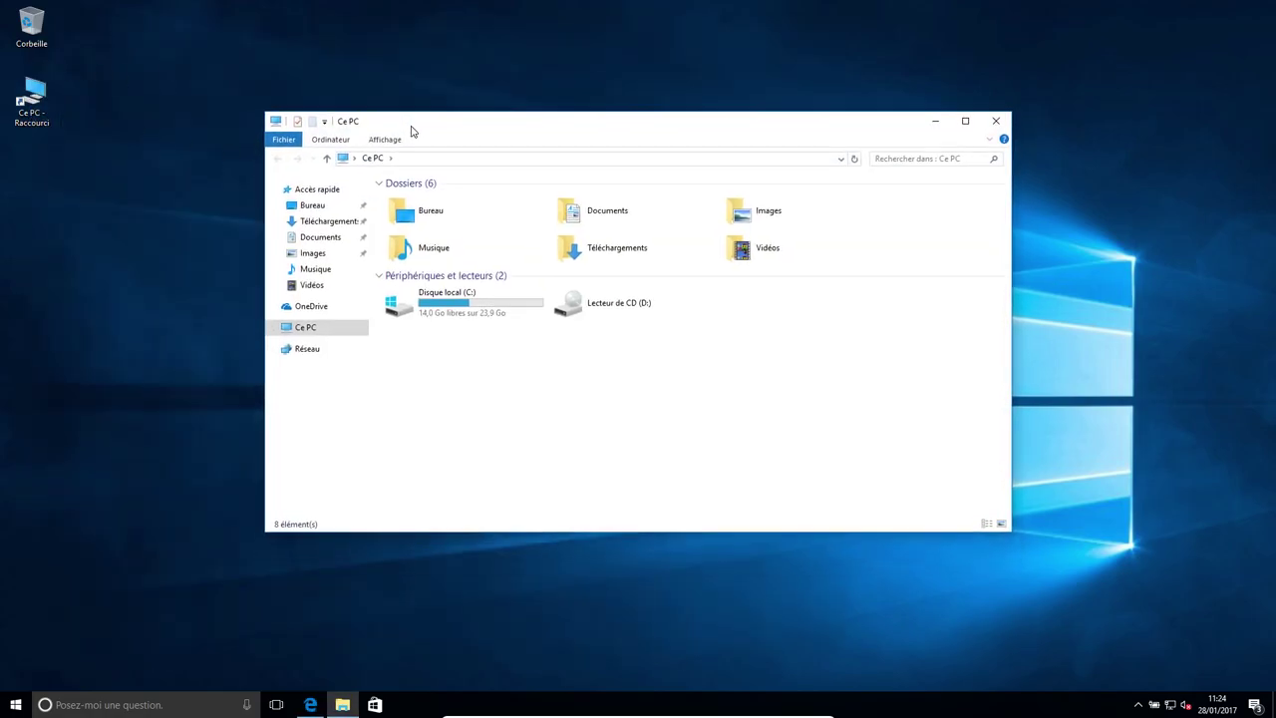
pyautogui.click(477, 312)
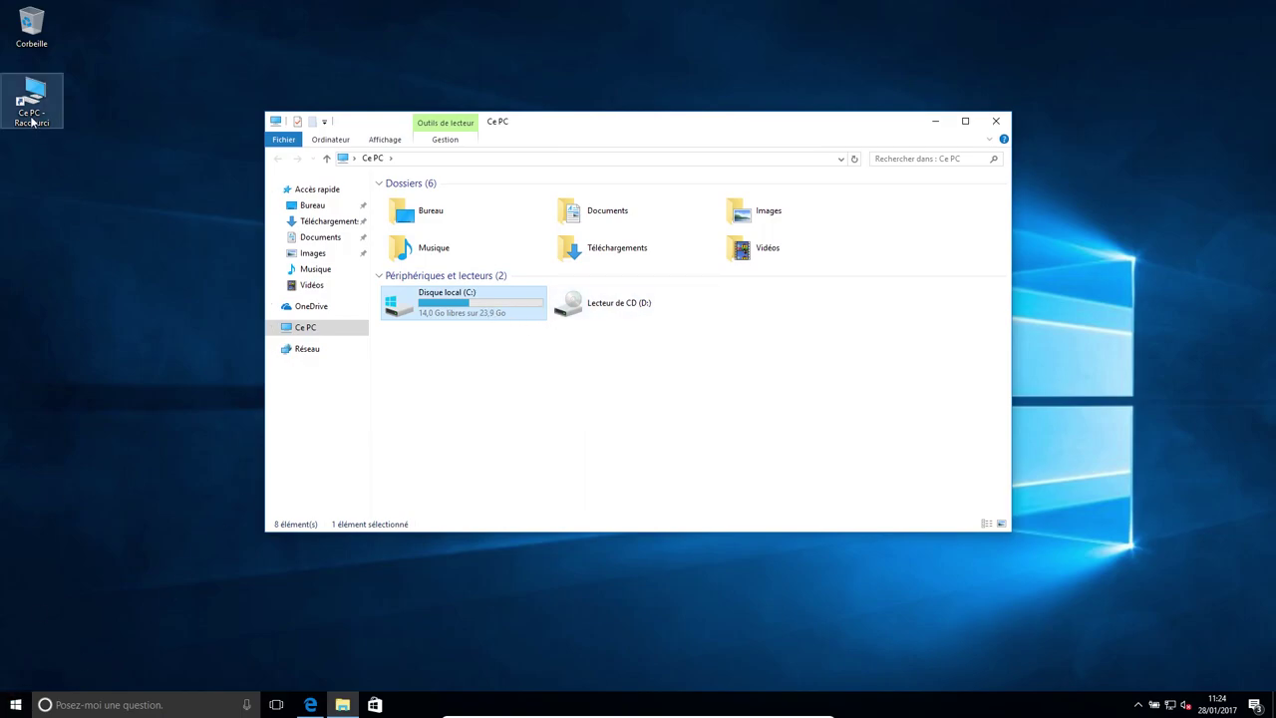
# Open disk management for Ce PC, examine the actions offered for the 18,58 Go partition, and close the console.
pyautogui.rightClick(31, 117)
pyautogui.click(63, 171)
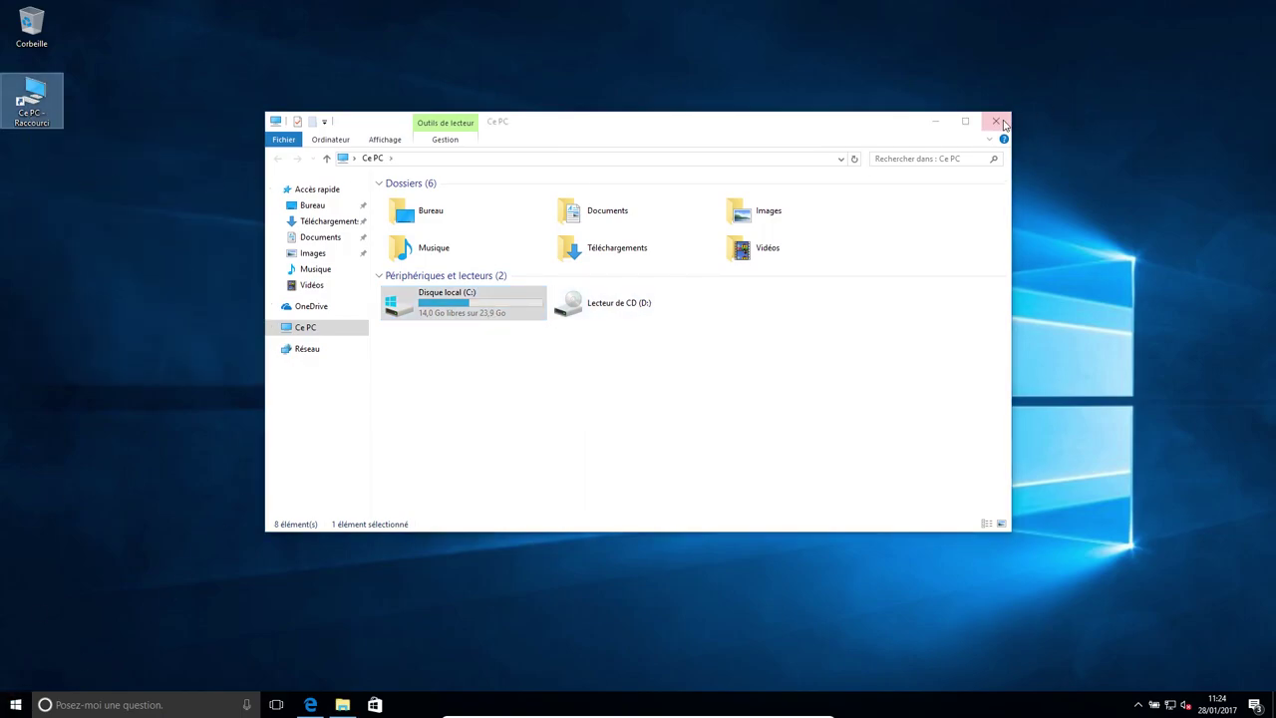
pyautogui.click(995, 121)
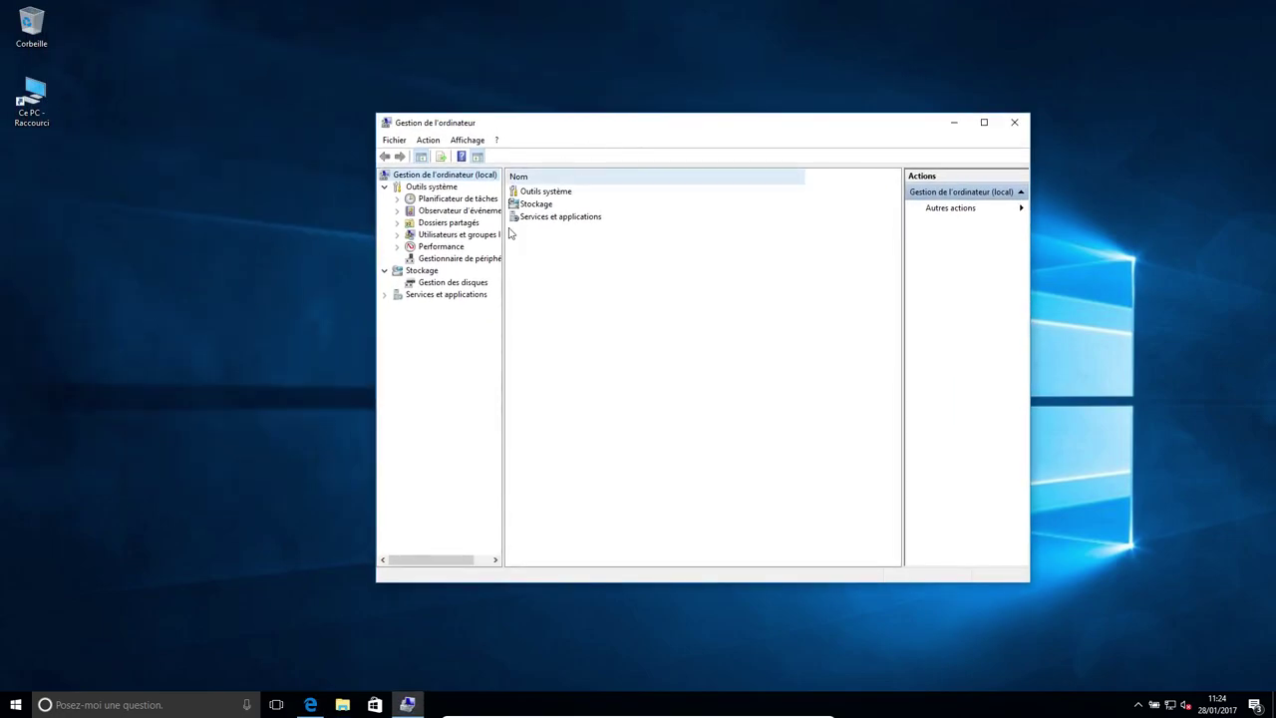
pyautogui.click(457, 283)
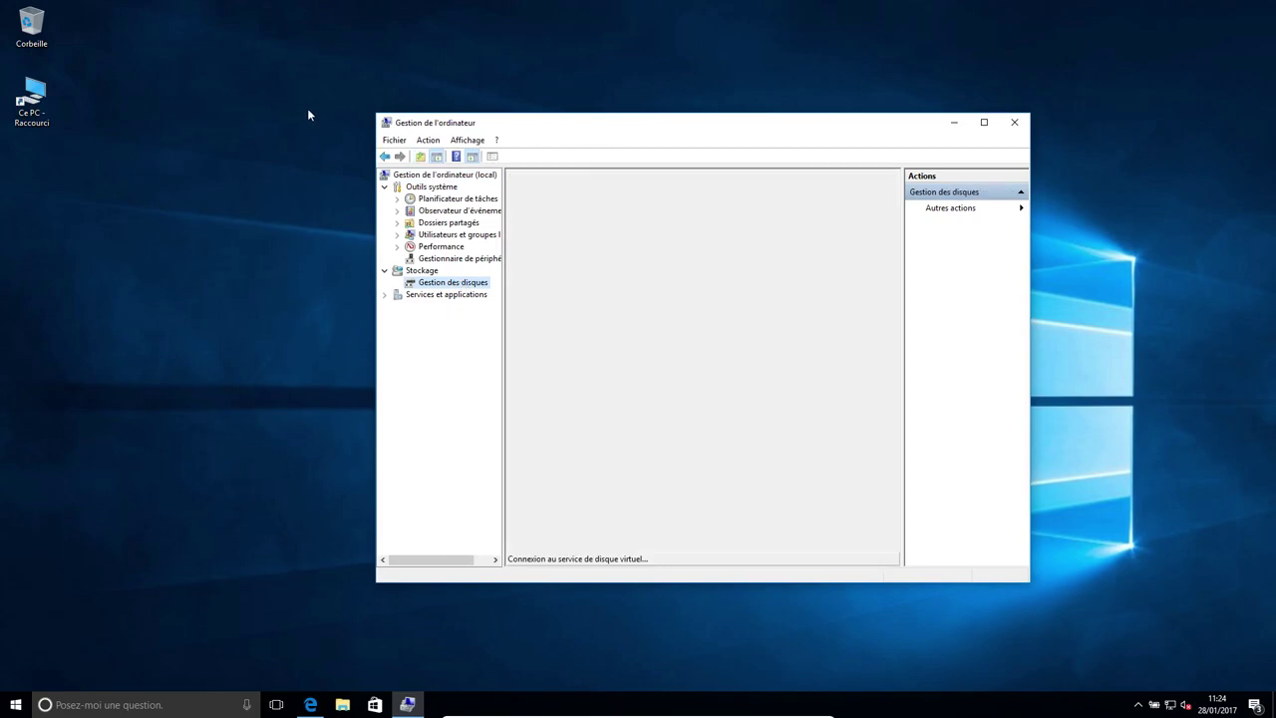
pyautogui.moveTo(370, 110); pyautogui.dragTo(173, 50)
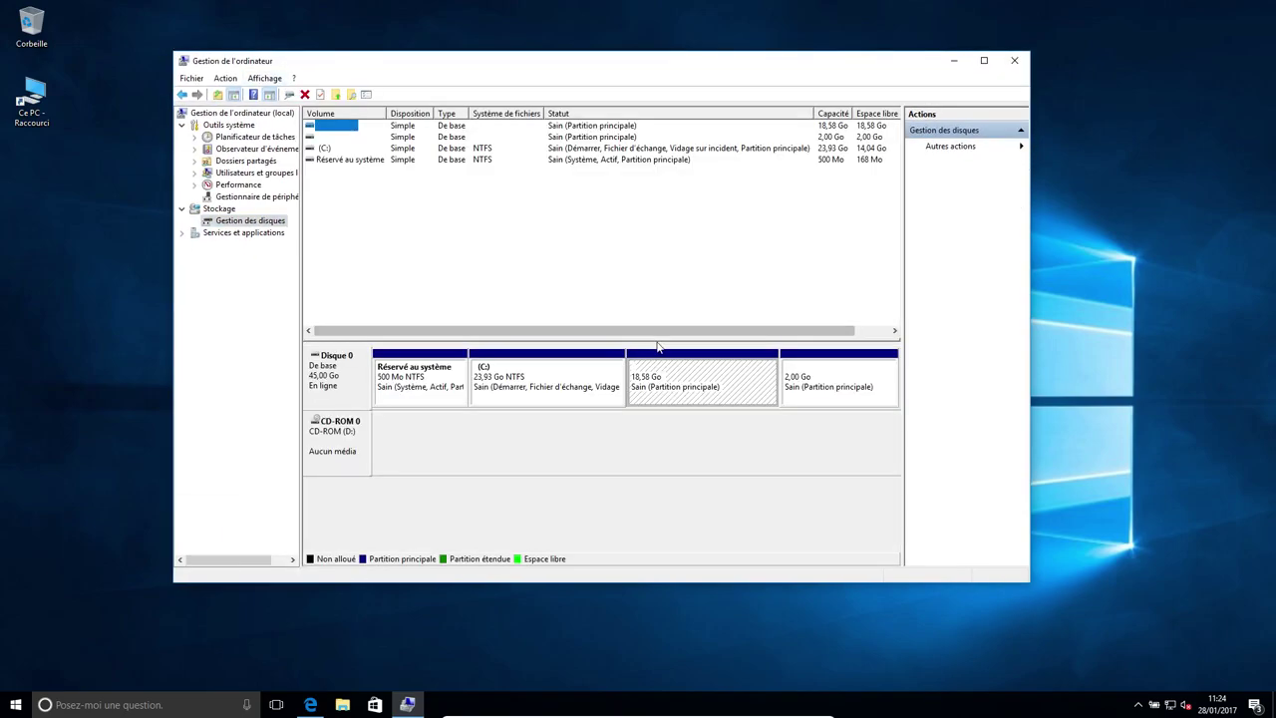
pyautogui.rightClick(714, 390)
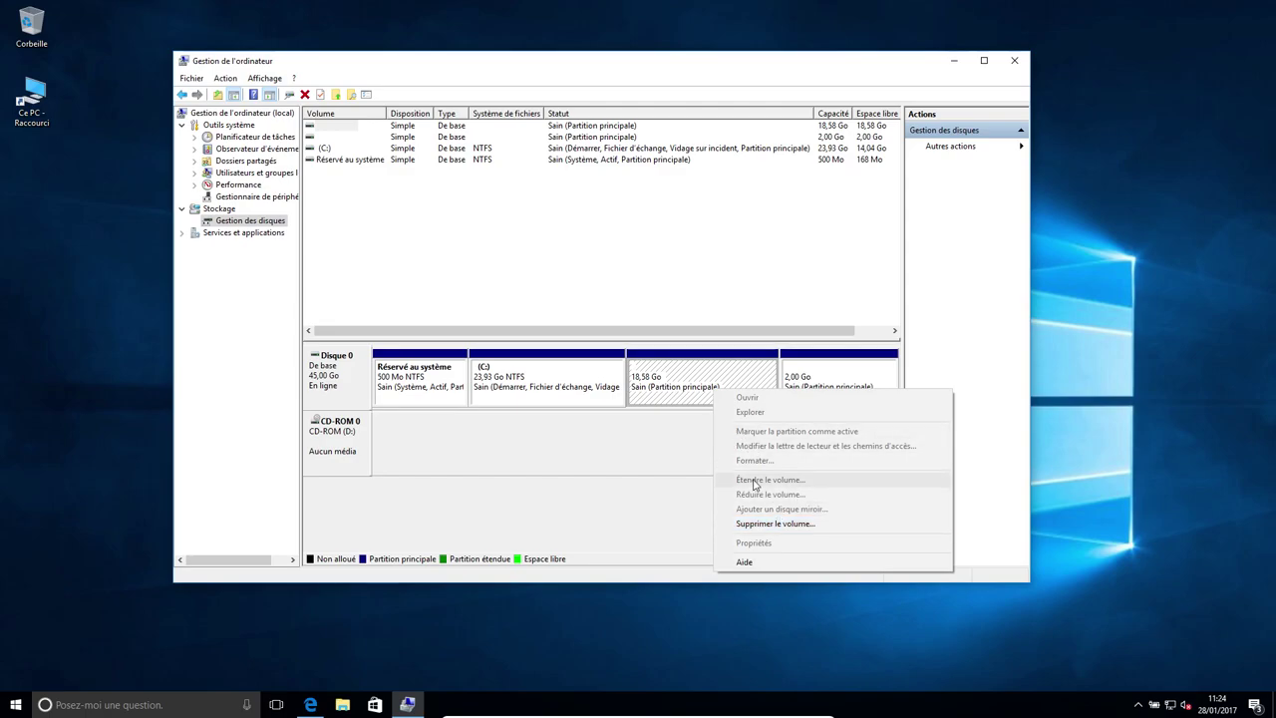
pyautogui.click(1016, 62)
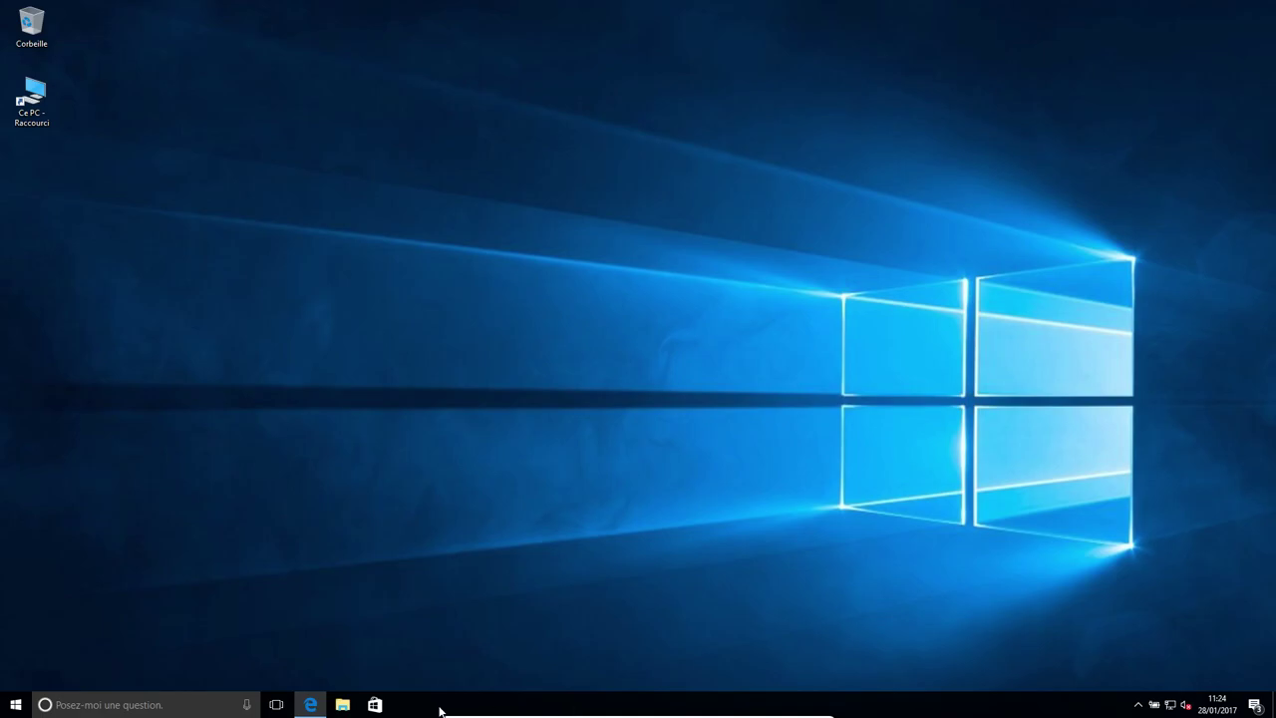
# Open Microsoft Edge and search the web for "ext2fsd".
pyautogui.click(307, 703)
pyautogui.moveTo(496, 45); pyautogui.dragTo(669, 63)
pyautogui.click(328, 51)
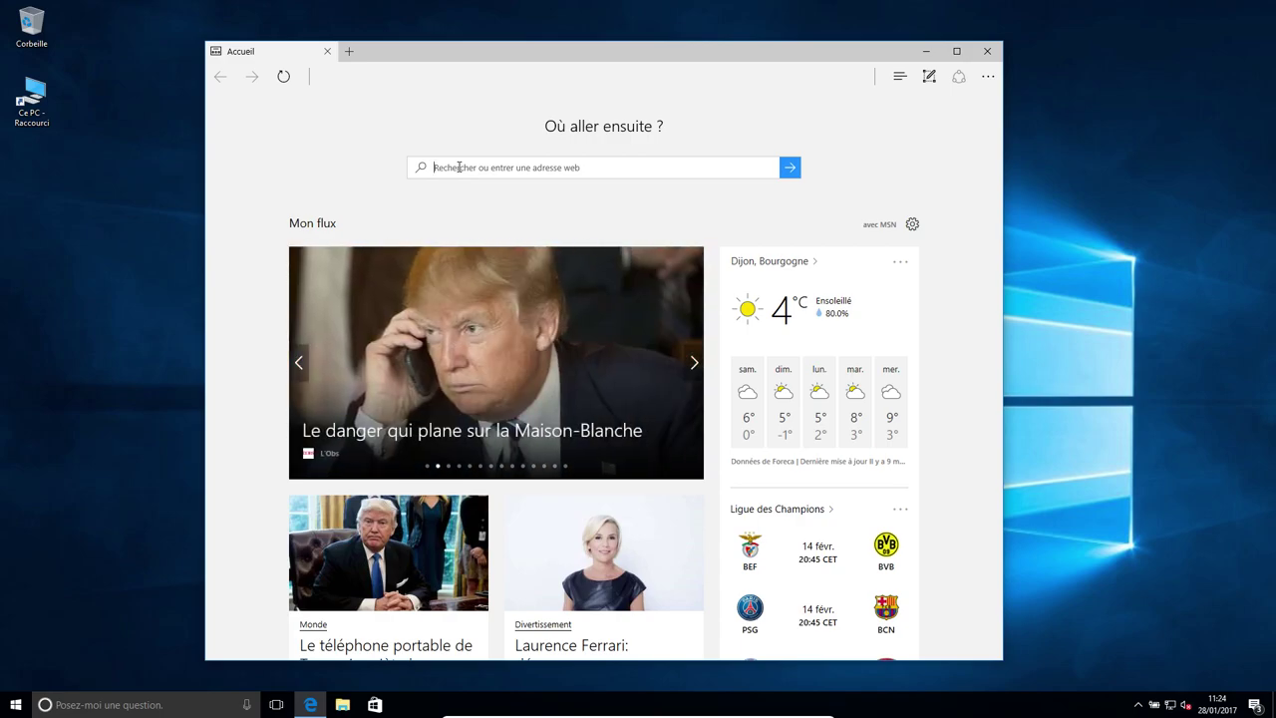
pyautogui.write('ext2')
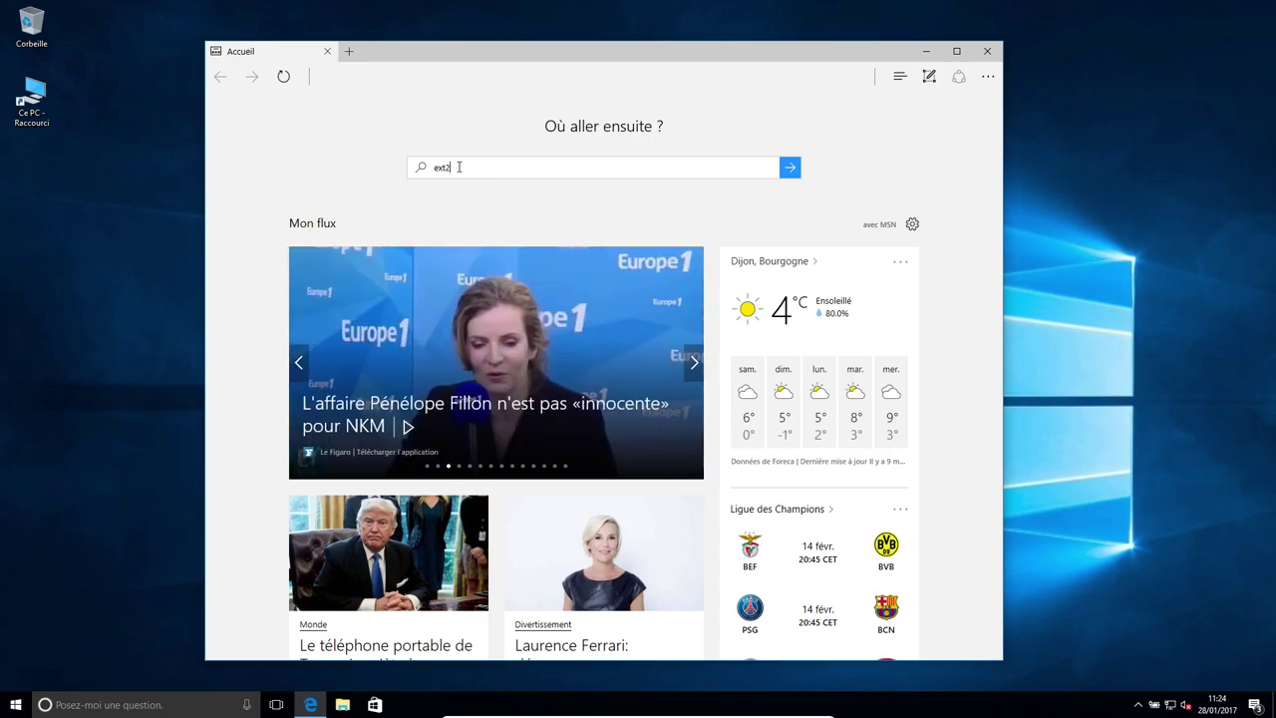
pyautogui.write('fsd')
pyautogui.press('Return')
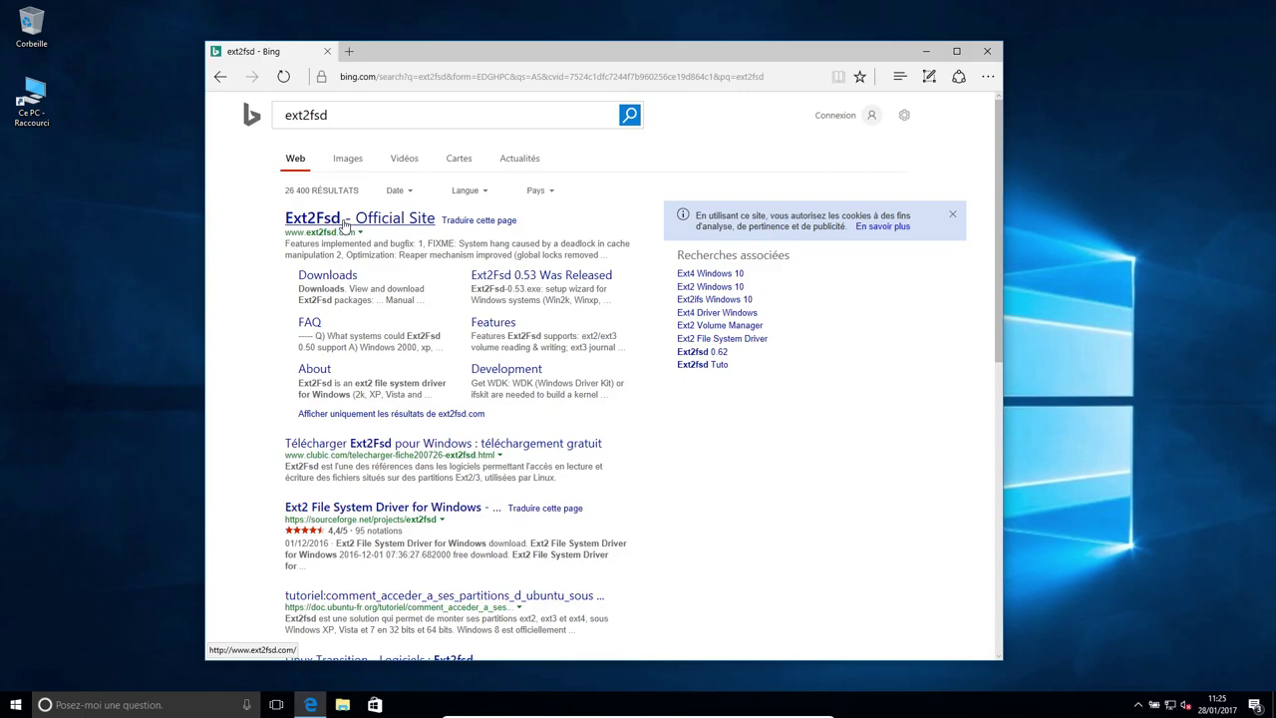
# Open the SourceForge page for Ext2 File System Driver for Windows and start the download from the Free France mirror.
pyautogui.click(438, 513)
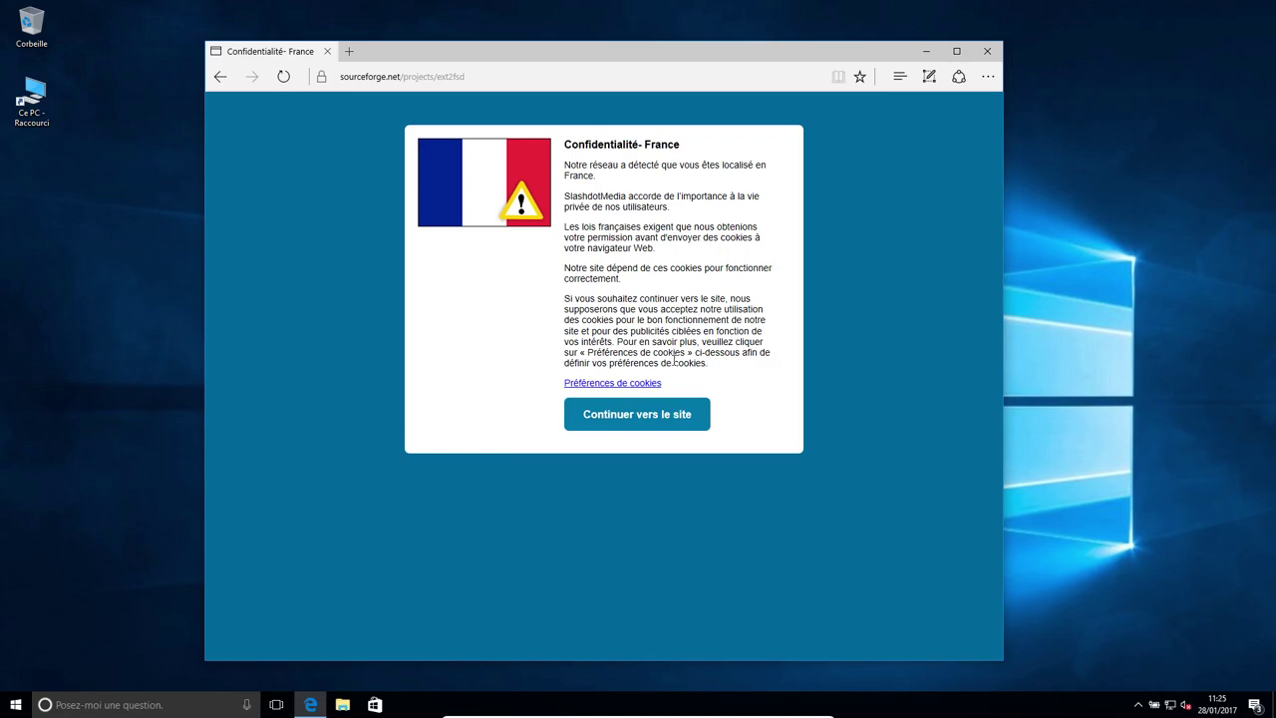
pyautogui.click(644, 414)
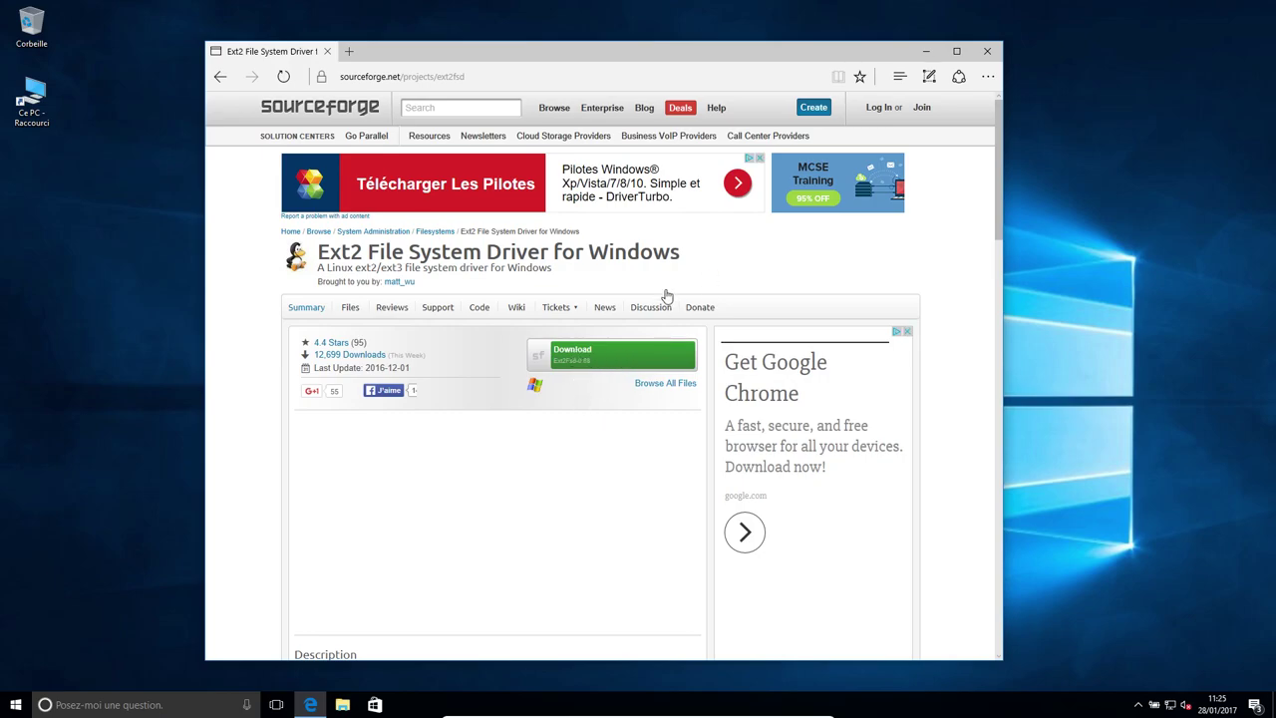
pyautogui.scroll(-3, 663, 296)
pyautogui.scroll(5, 658, 297)
pyautogui.click(586, 357)
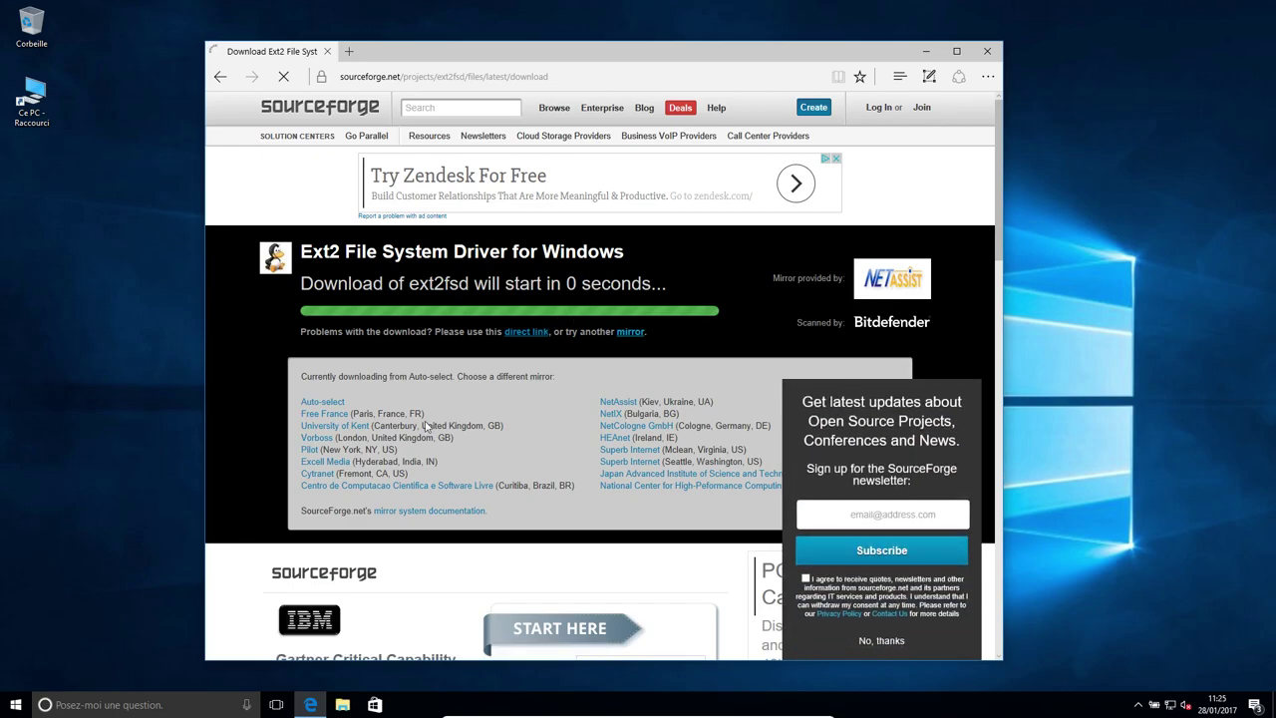
pyautogui.click(326, 420)
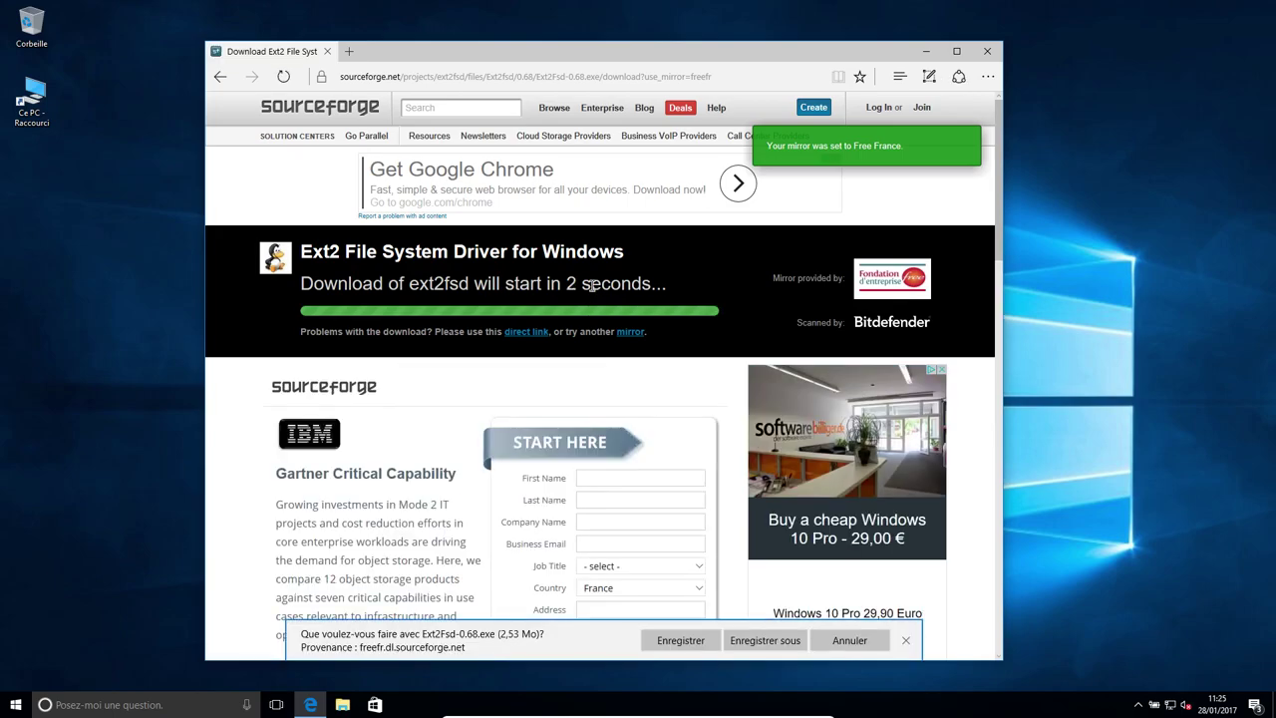
# Save the Ext2Fsd-0.68 installer to the Bureau folder and close the browser once the download is complete.
pyautogui.click(751, 646)
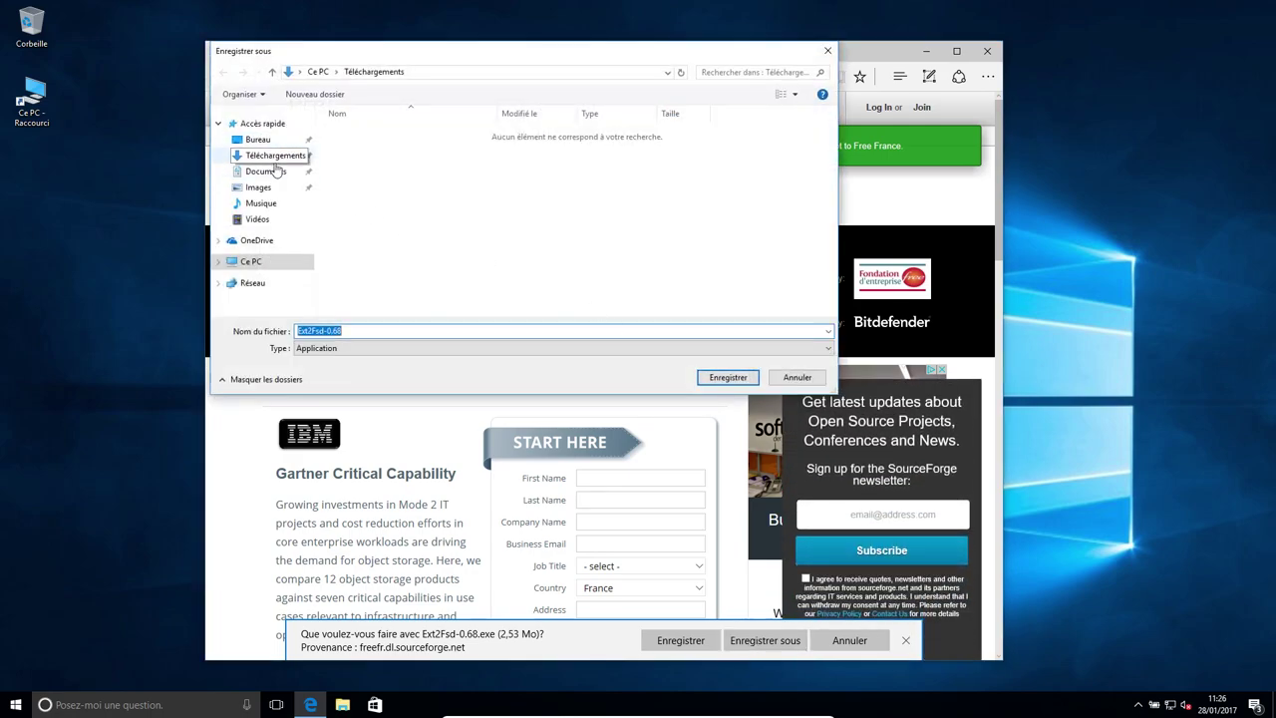
pyautogui.click(218, 262)
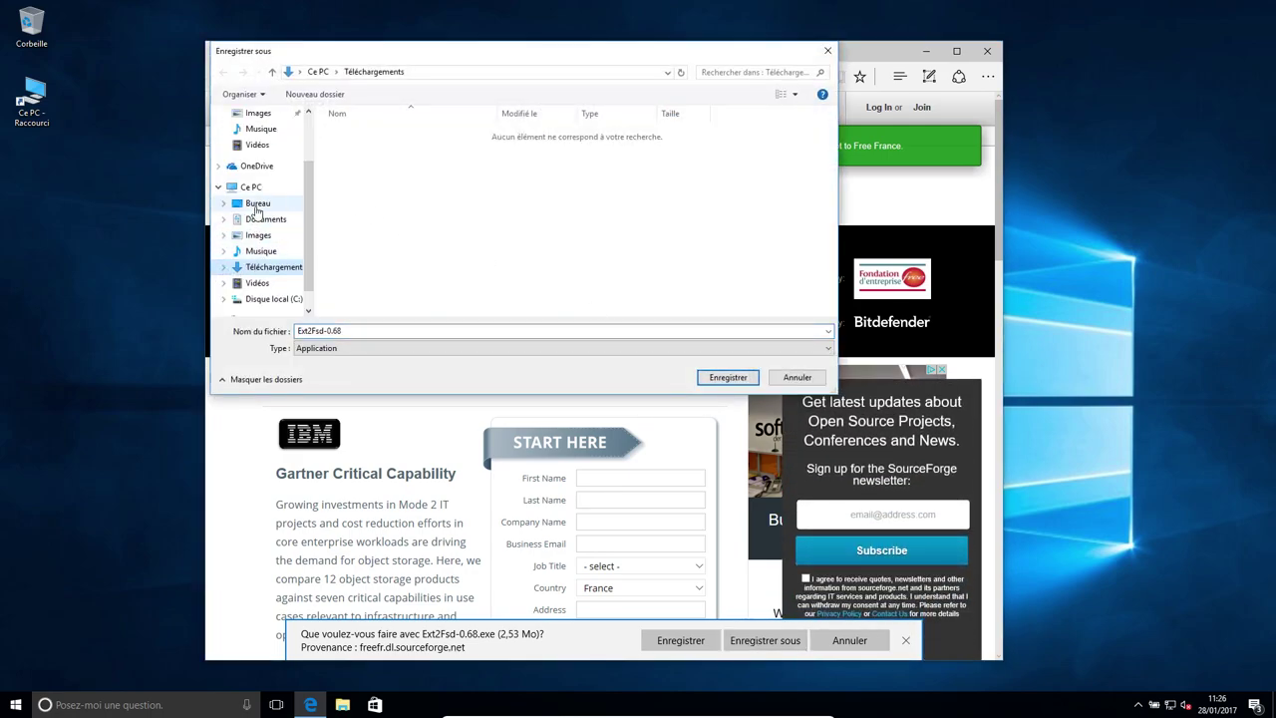
pyautogui.click(256, 205)
pyautogui.click(734, 382)
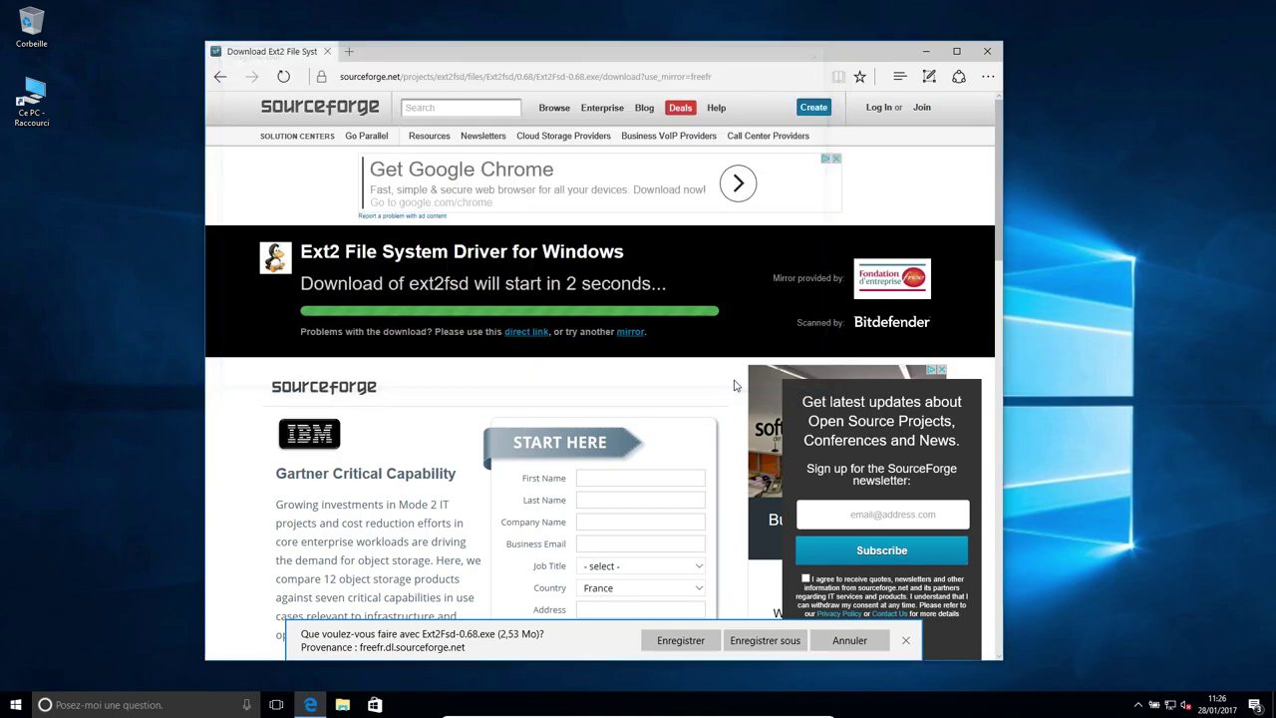
pyautogui.click(988, 52)
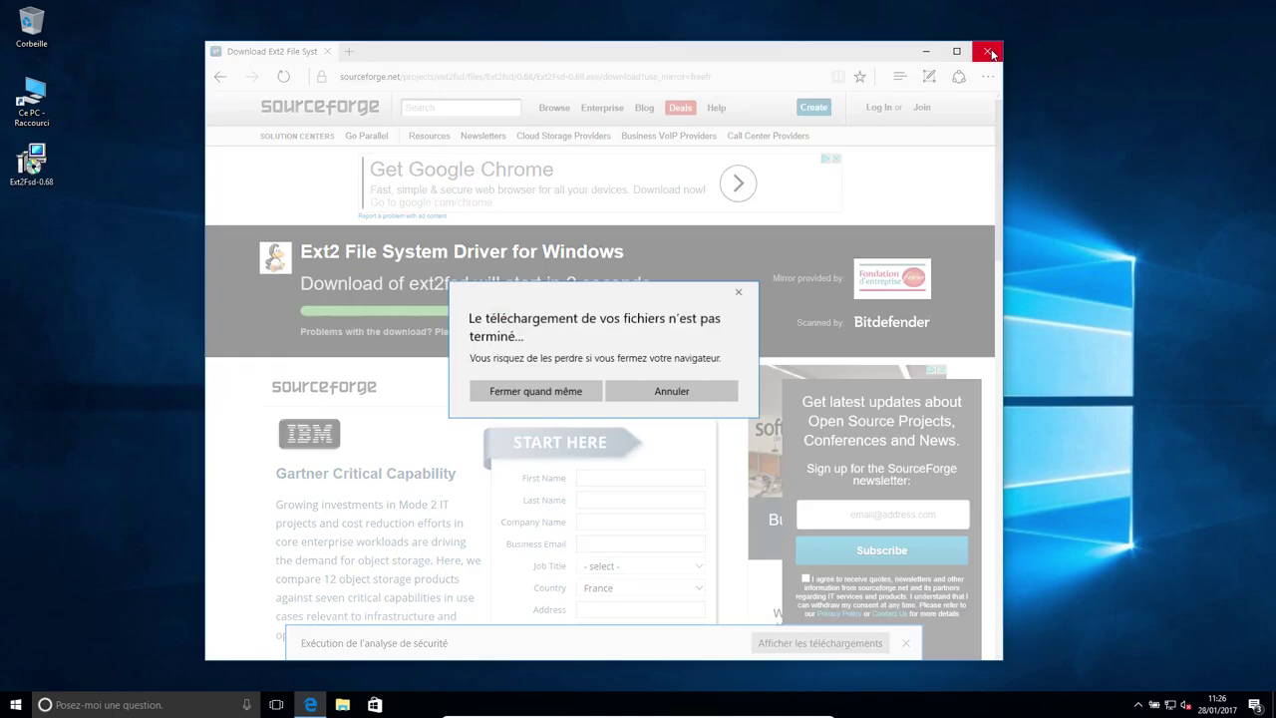
pyautogui.click(631, 392)
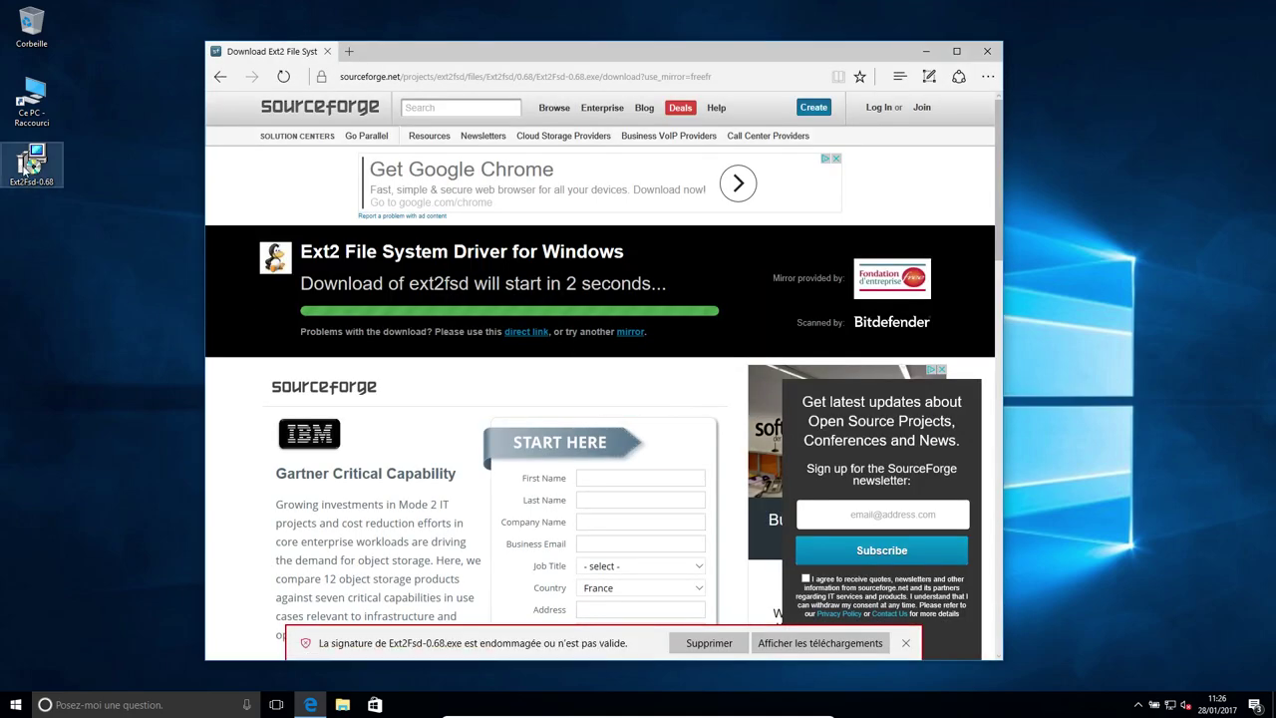
pyautogui.click(987, 51)
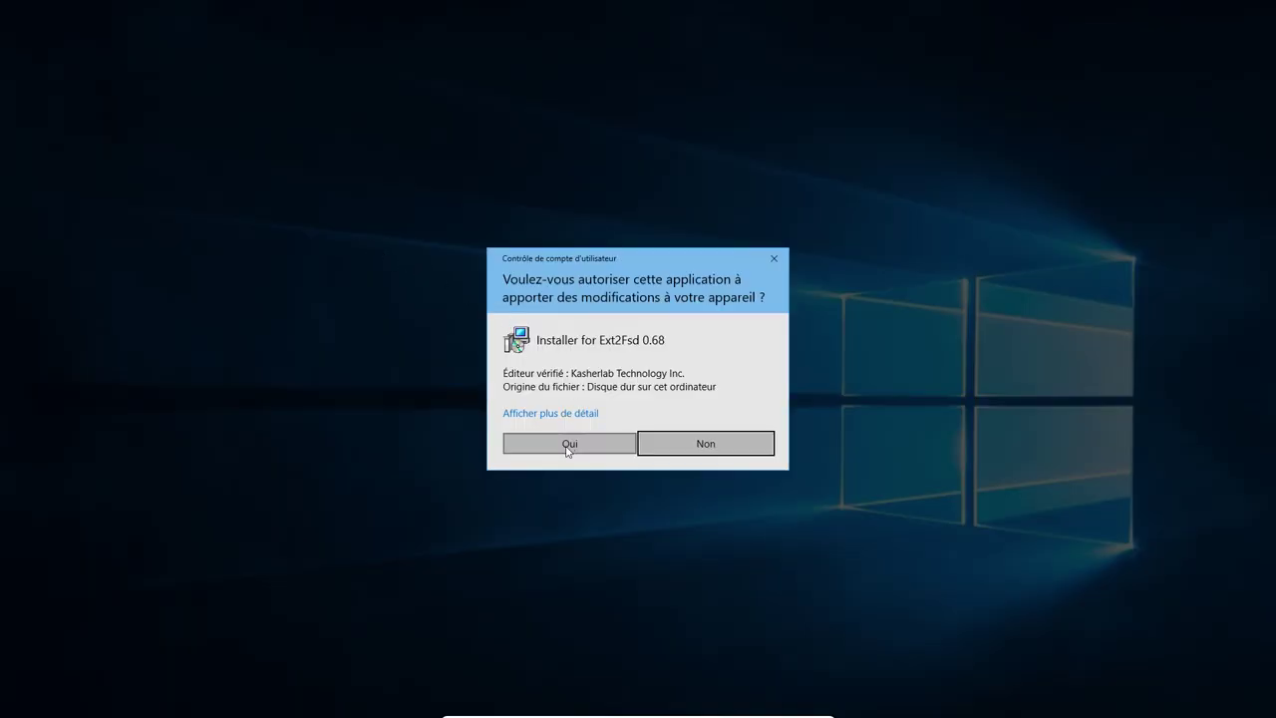
# Install Ext2Fsd 0.68 with the default folders, starting Ext2 Volume Manager when setup finishes.
pyautogui.click(566, 447)
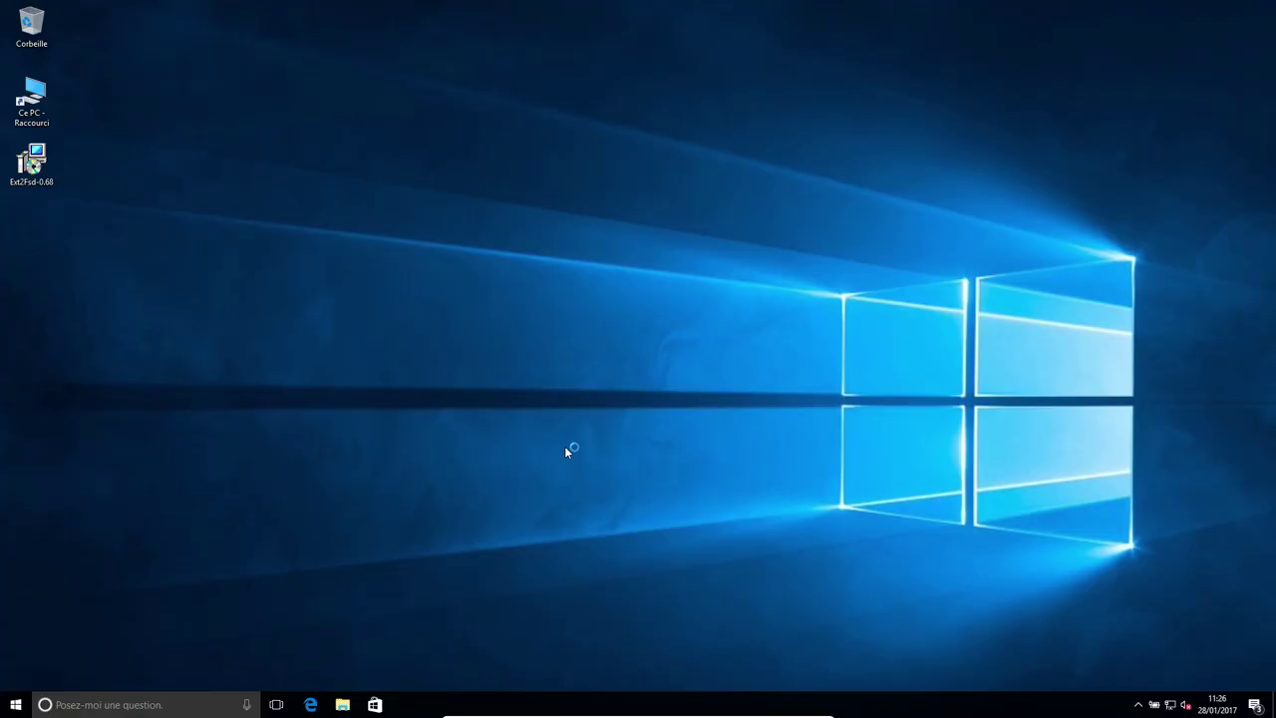
pyautogui.click(711, 465)
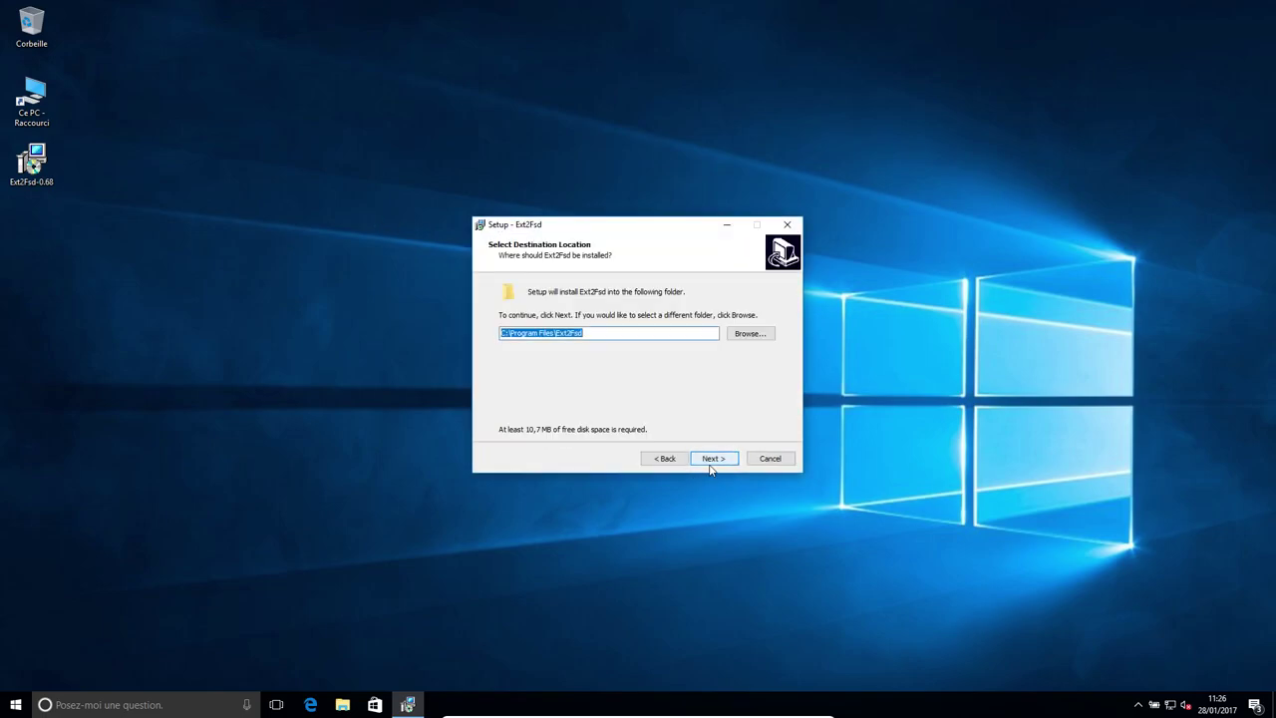
pyautogui.click(712, 465)
pyautogui.click(713, 465)
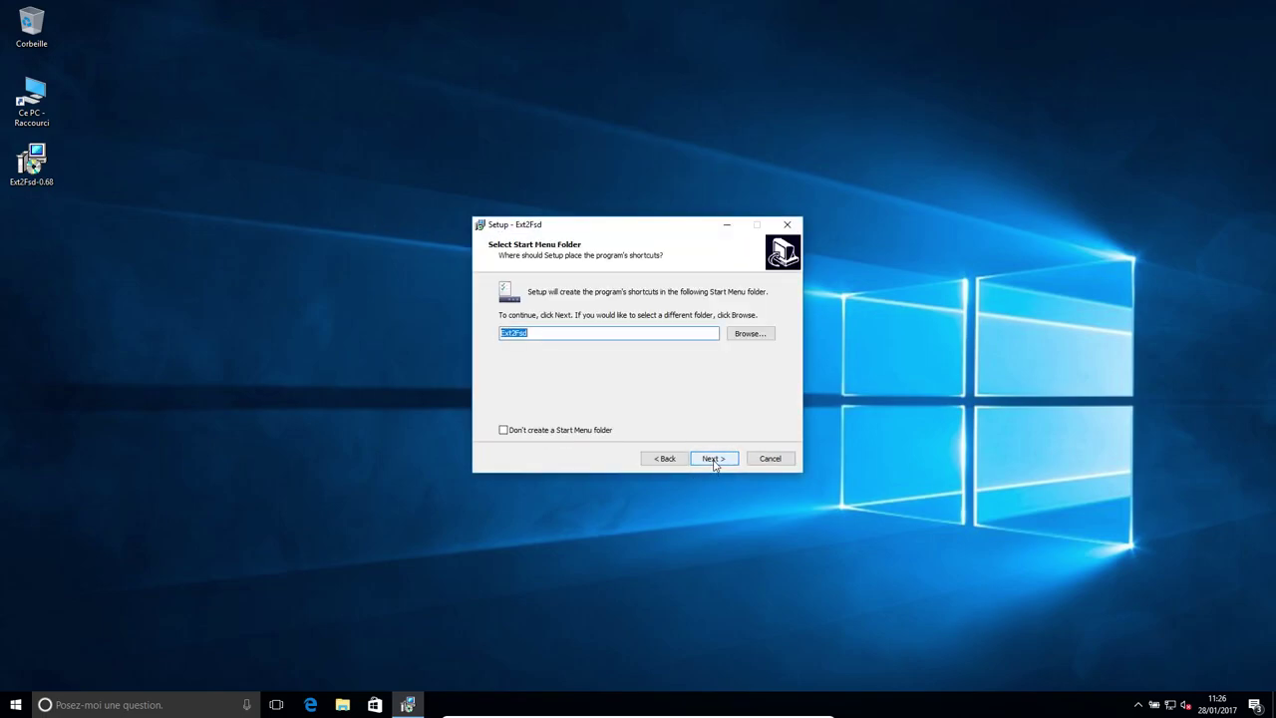
pyautogui.click(713, 464)
pyautogui.click(714, 465)
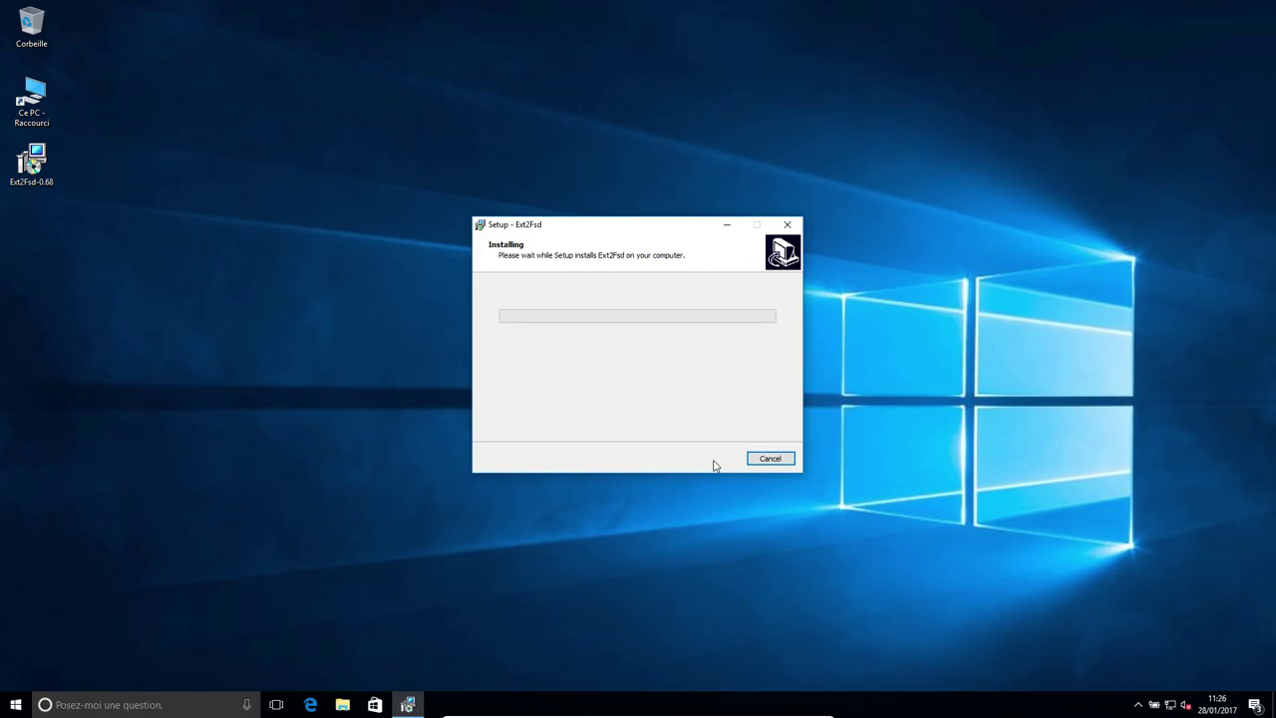
pyautogui.moveTo(609, 230); pyautogui.dragTo(592, 155)
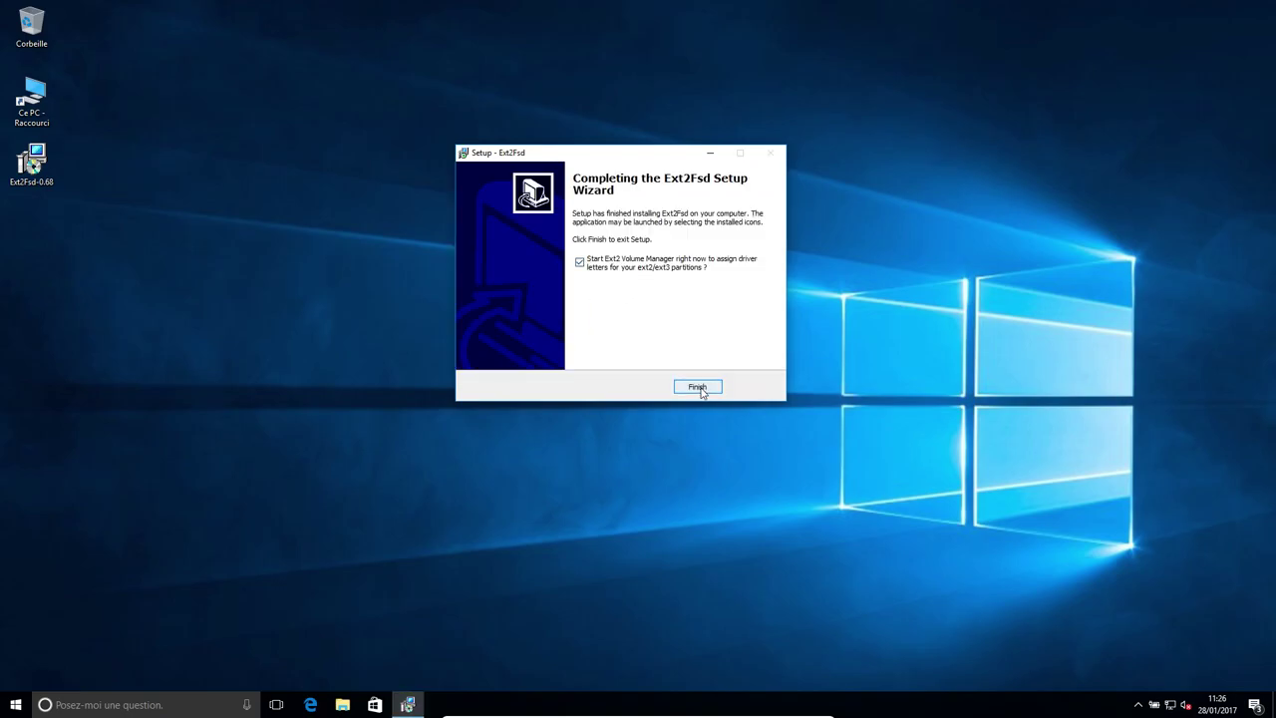
pyautogui.click(709, 389)
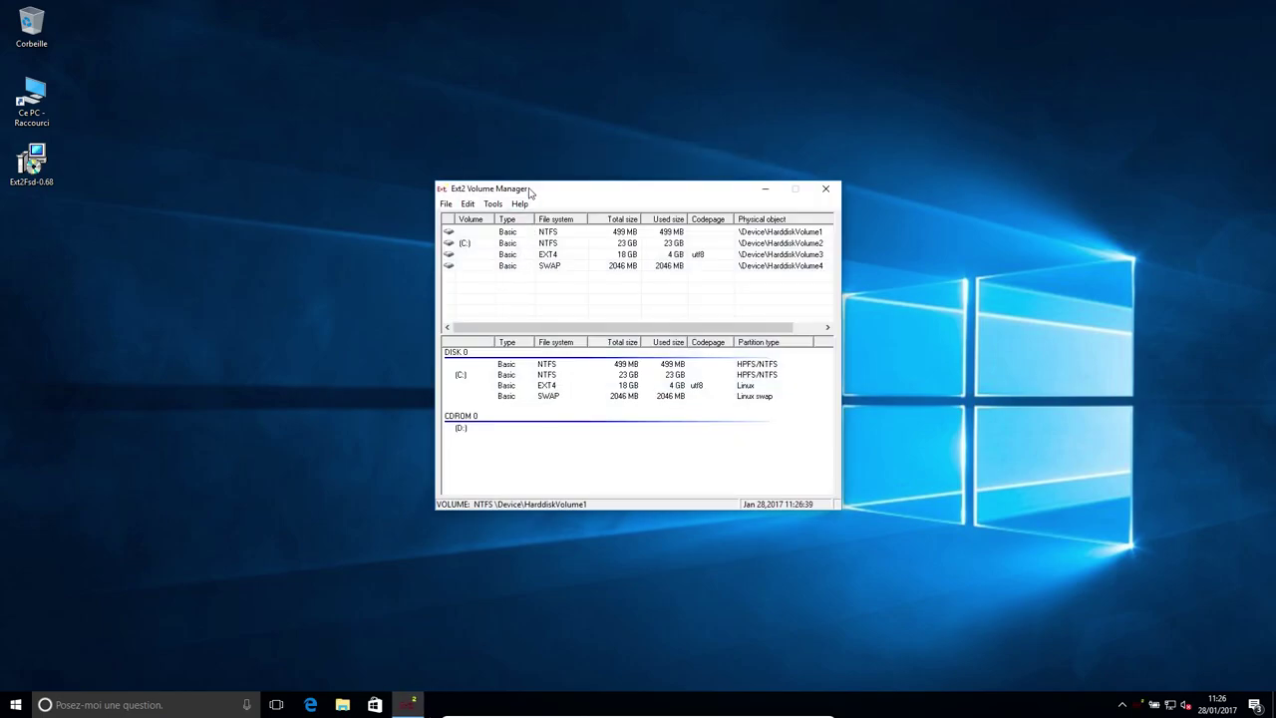
# Close Ext2 Volume Manager and search Windows for "ext".
pyautogui.moveTo(532, 193); pyautogui.dragTo(458, 97)
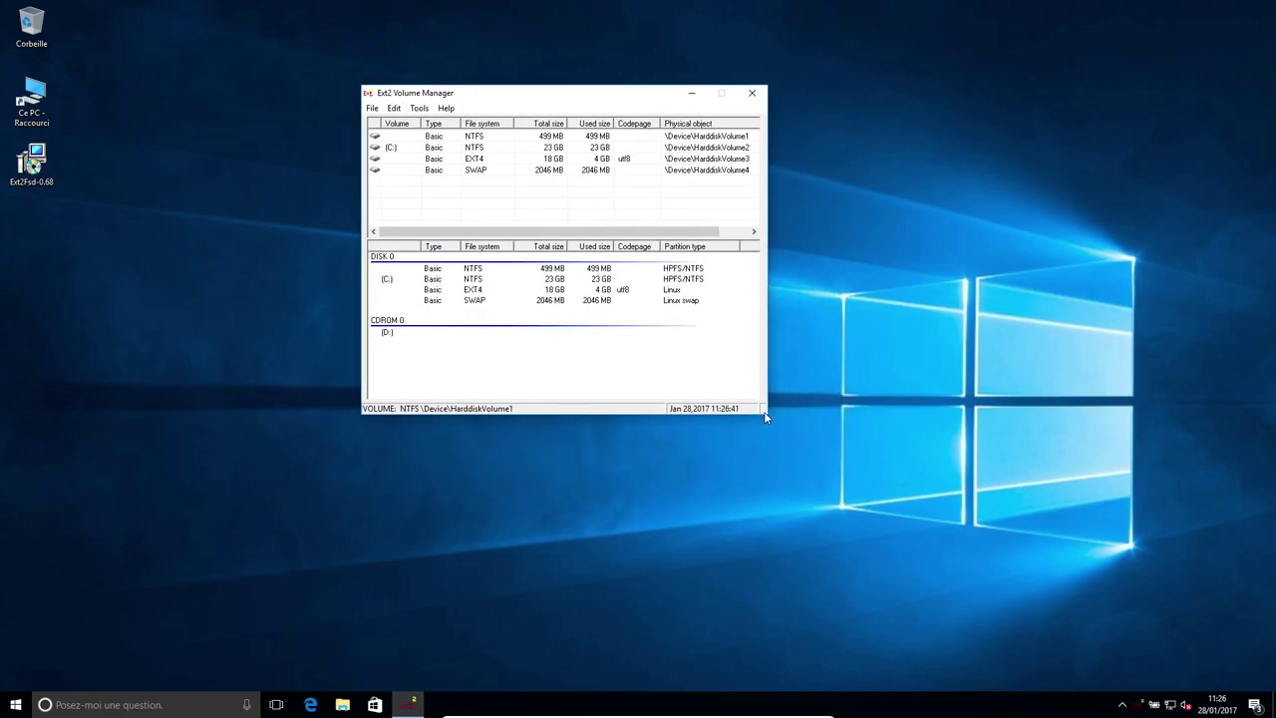
pyautogui.click(752, 94)
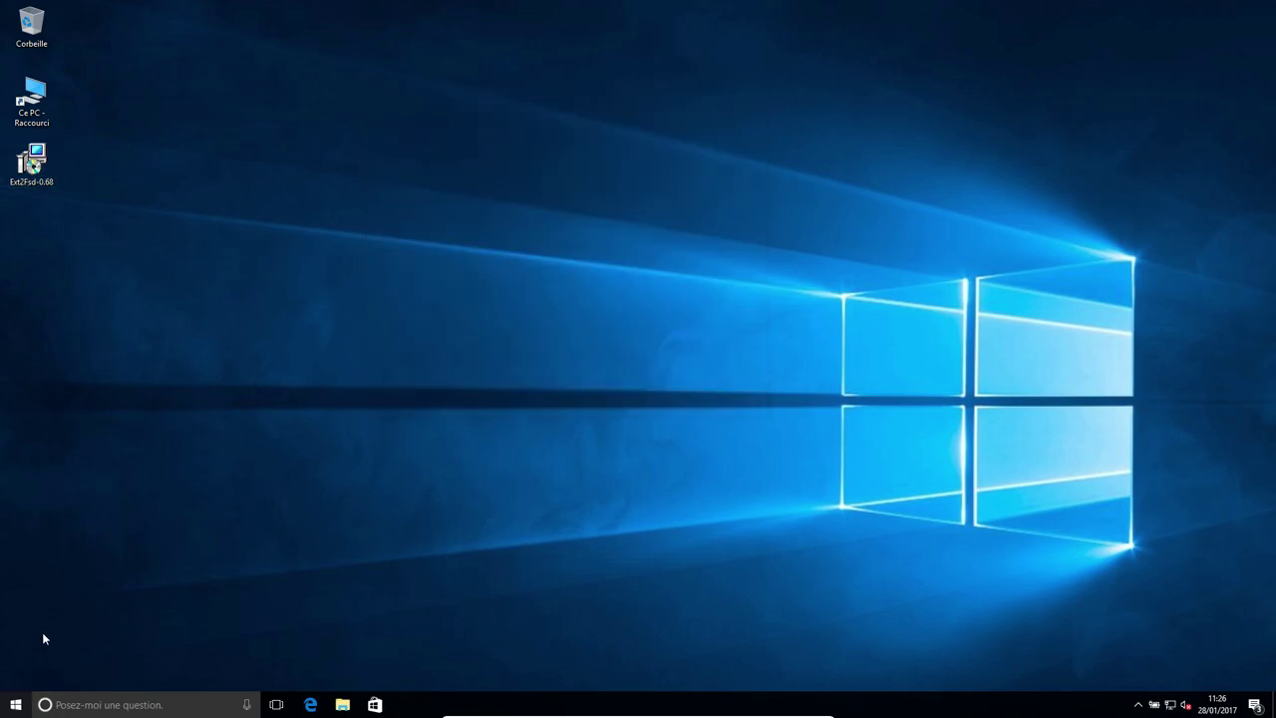
pyautogui.click(16, 705)
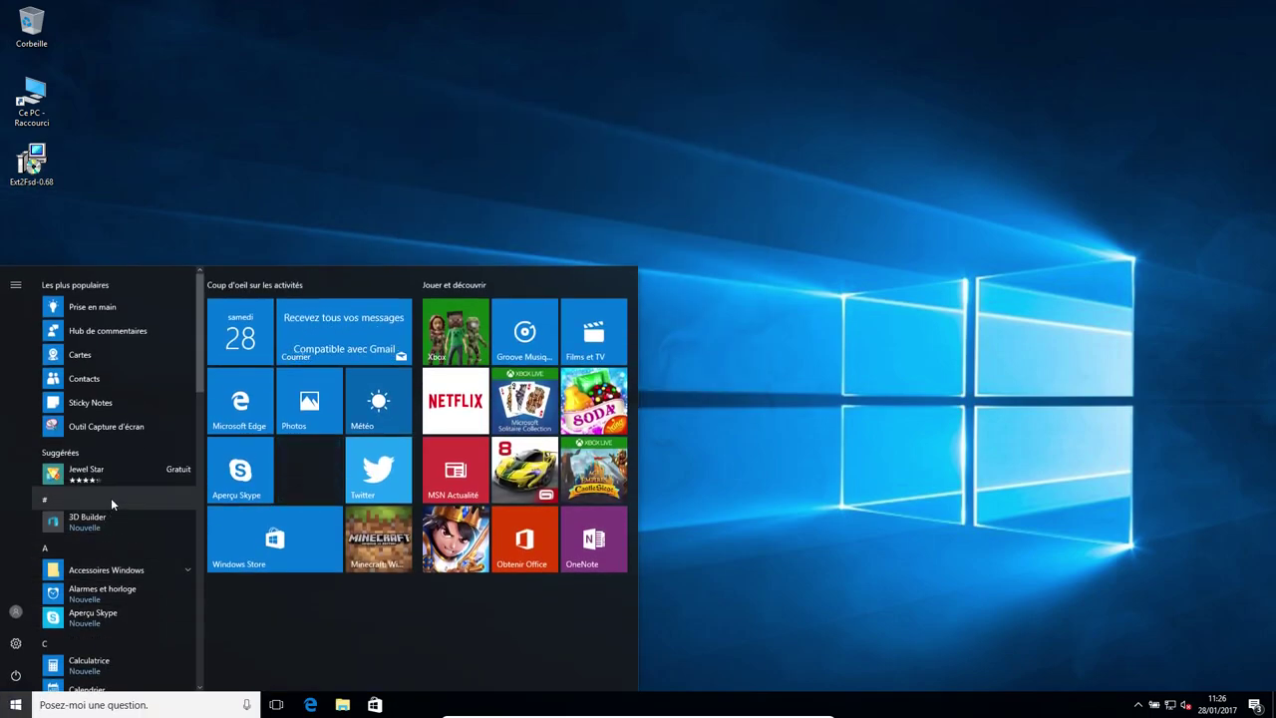
pyautogui.write('ext')
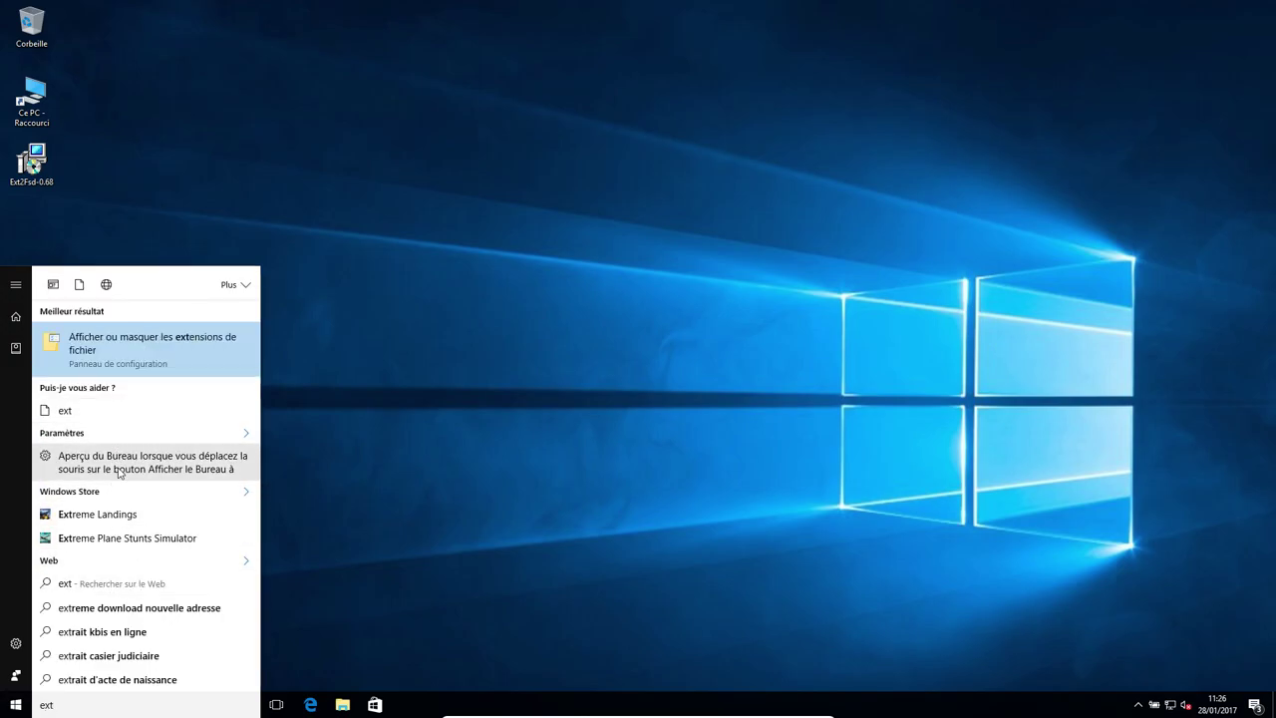
pyautogui.click(516, 424)
# Launch Ext2 Volume Manager from the Ext2Fsd program folder, authorize it, and reposition its window.
pyautogui.click(16, 705)
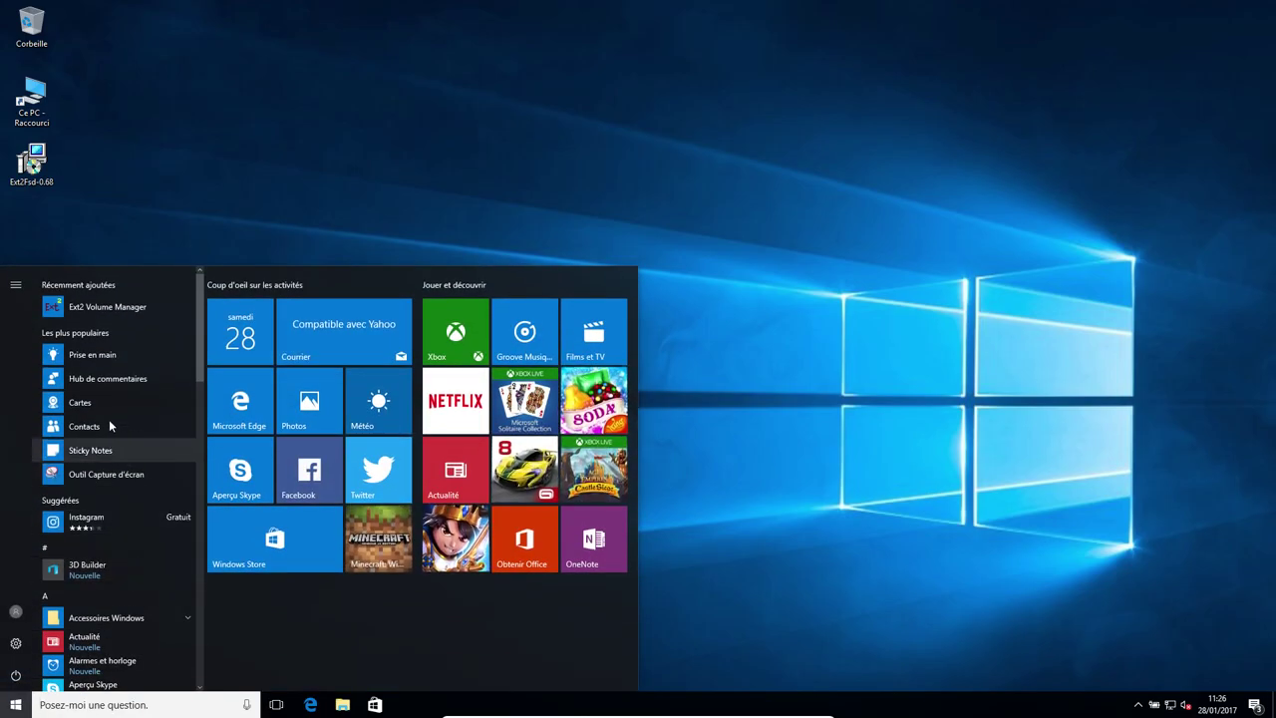
pyautogui.scroll(-1, 108, 474)
pyautogui.scroll(-10, 114, 510)
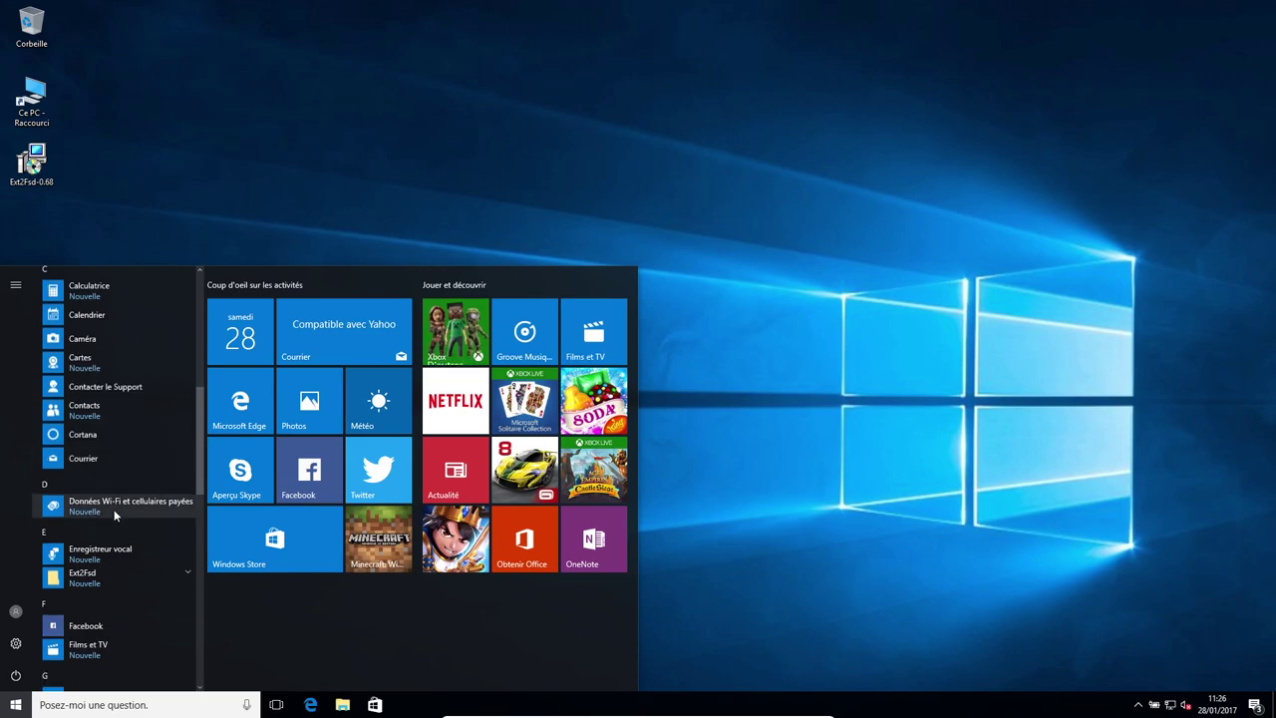
pyautogui.click(100, 576)
pyautogui.click(111, 600)
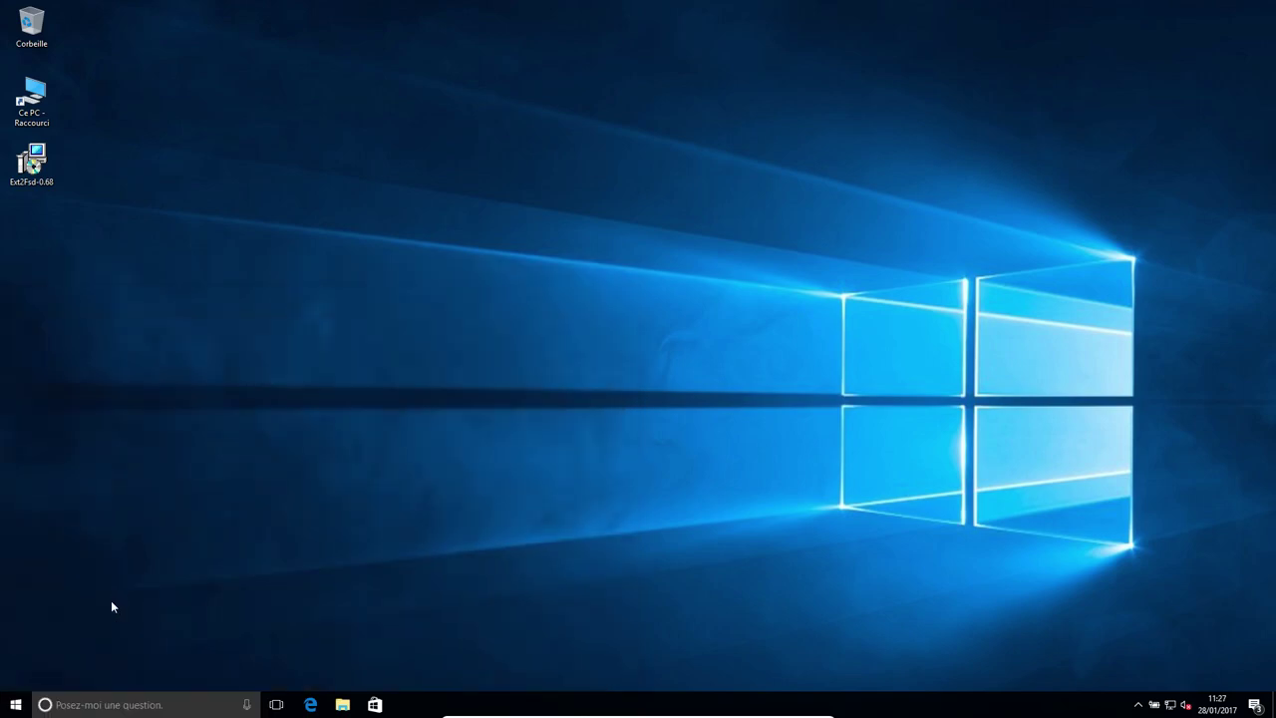
pyautogui.click(590, 449)
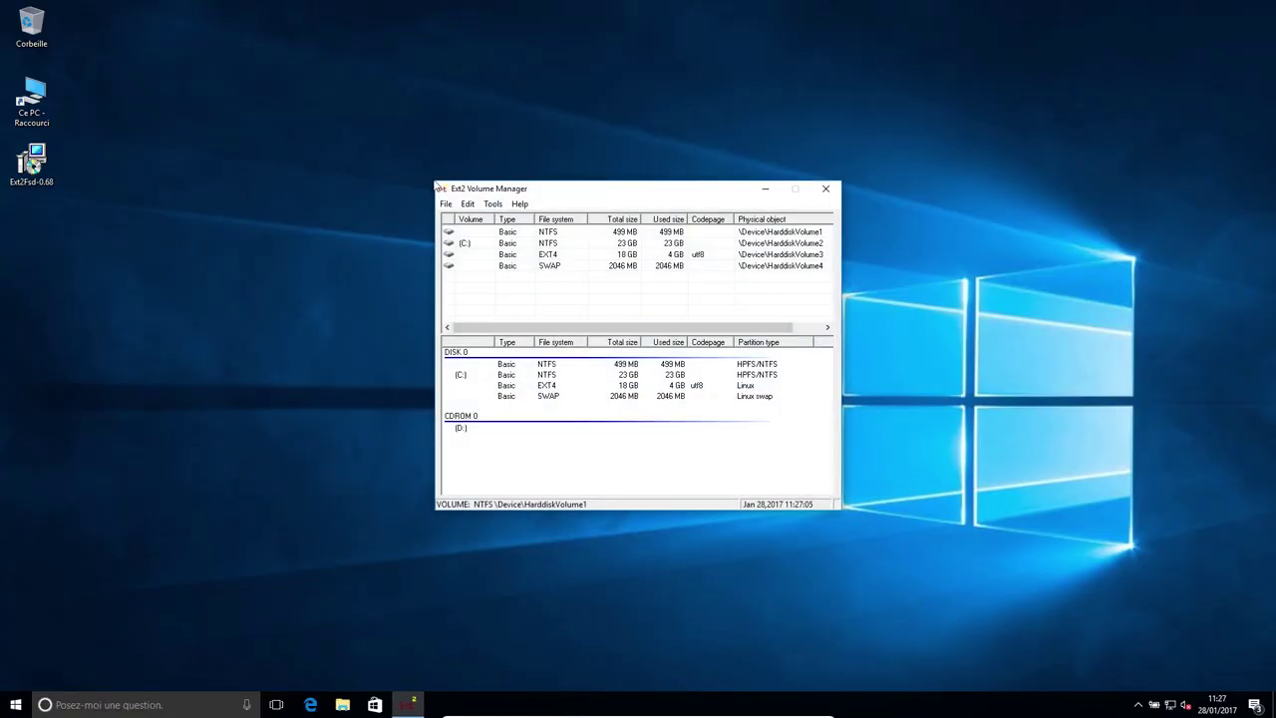
pyautogui.moveTo(435, 181); pyautogui.dragTo(343, 109)
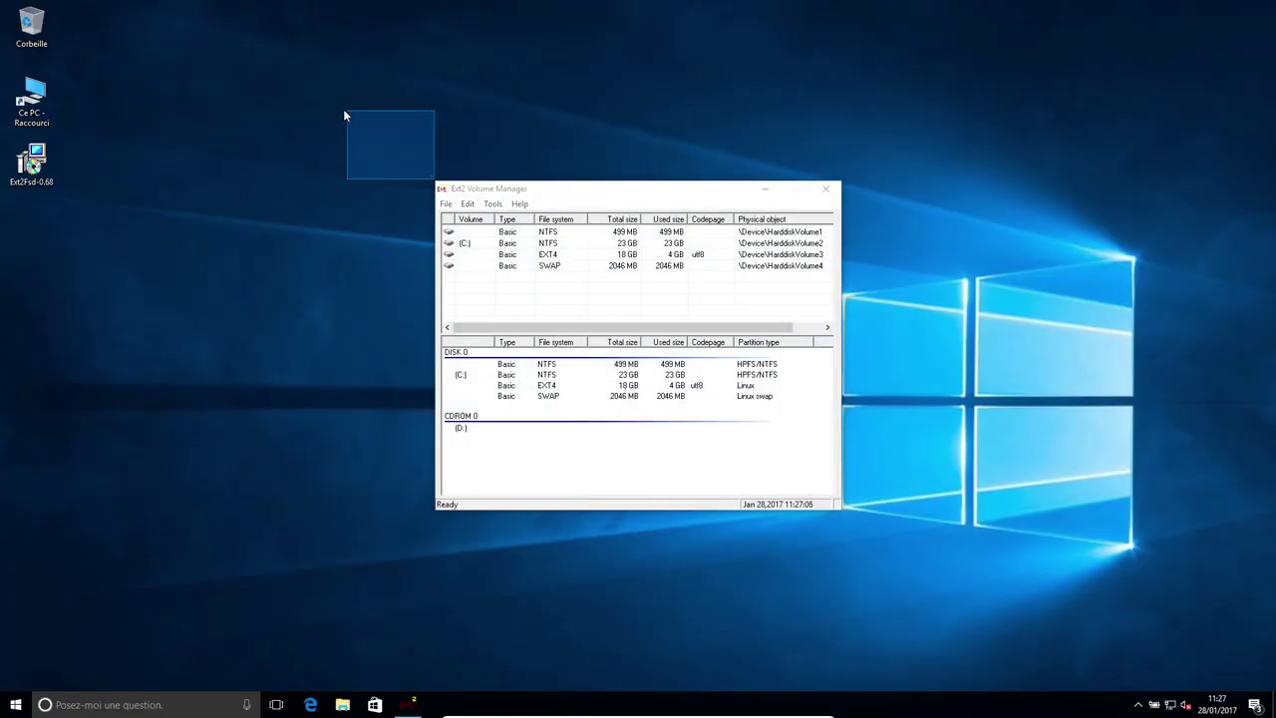
pyautogui.click(840, 507)
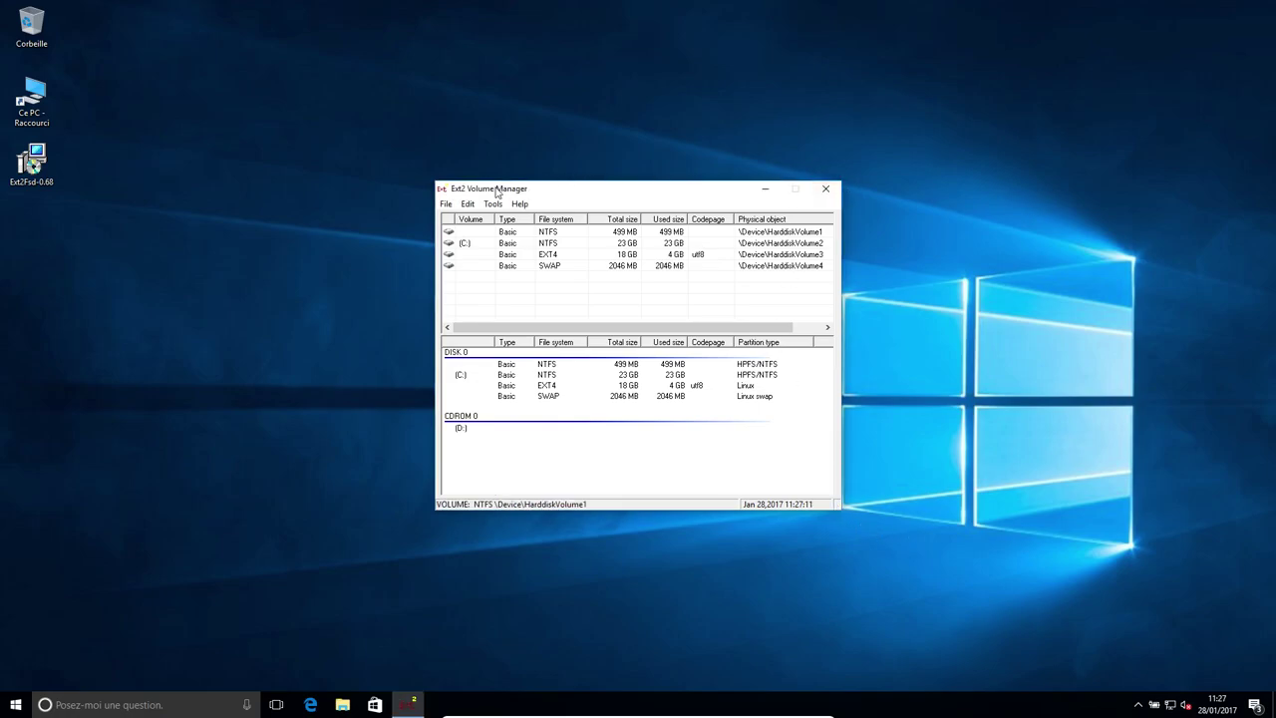
pyautogui.moveTo(539, 190); pyautogui.dragTo(492, 164)
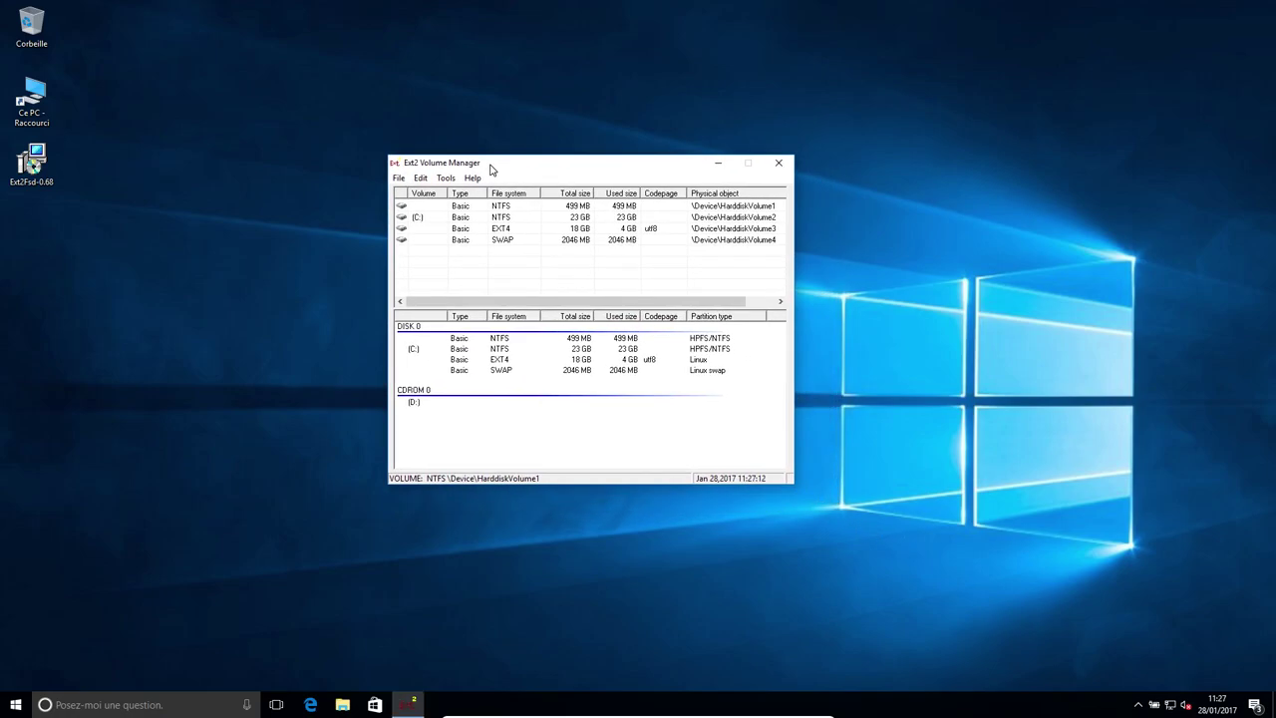
# Set the 18 GB EXT4 volume to mount automatically via Ext2Mgr with drive letter L:, and apply the settings.
pyautogui.click(516, 229)
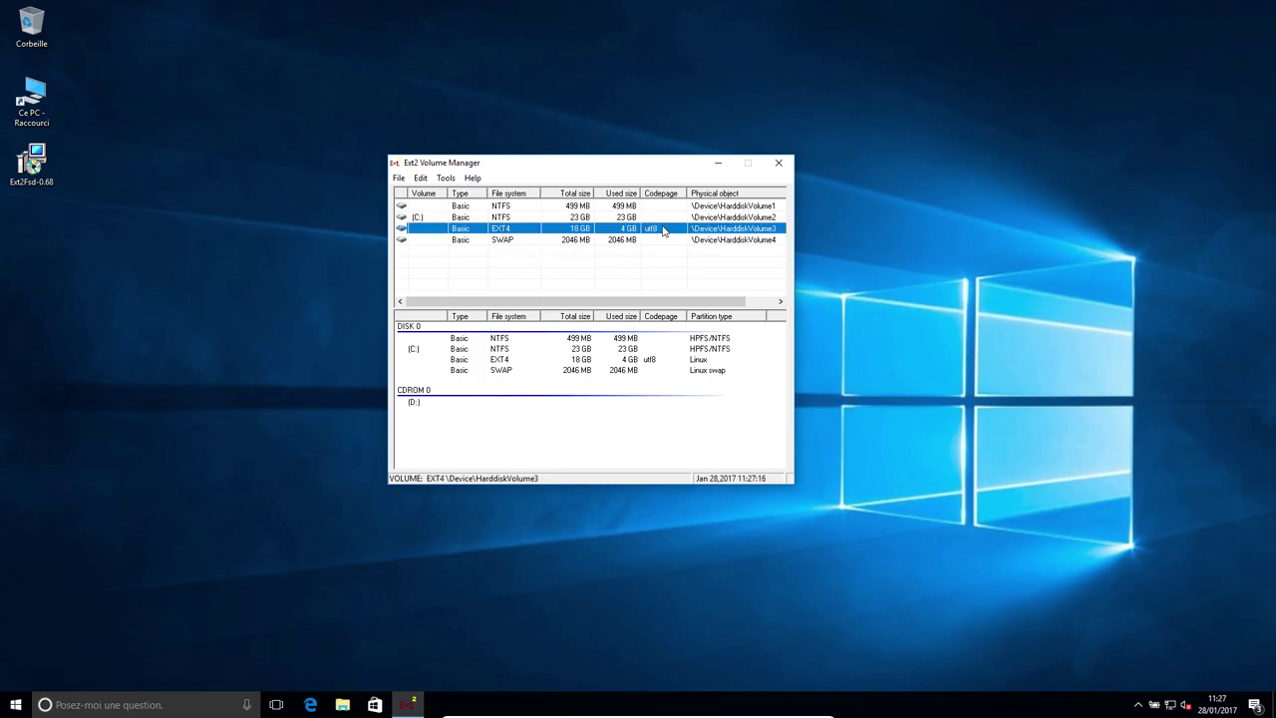
pyautogui.doubleClick(434, 235)
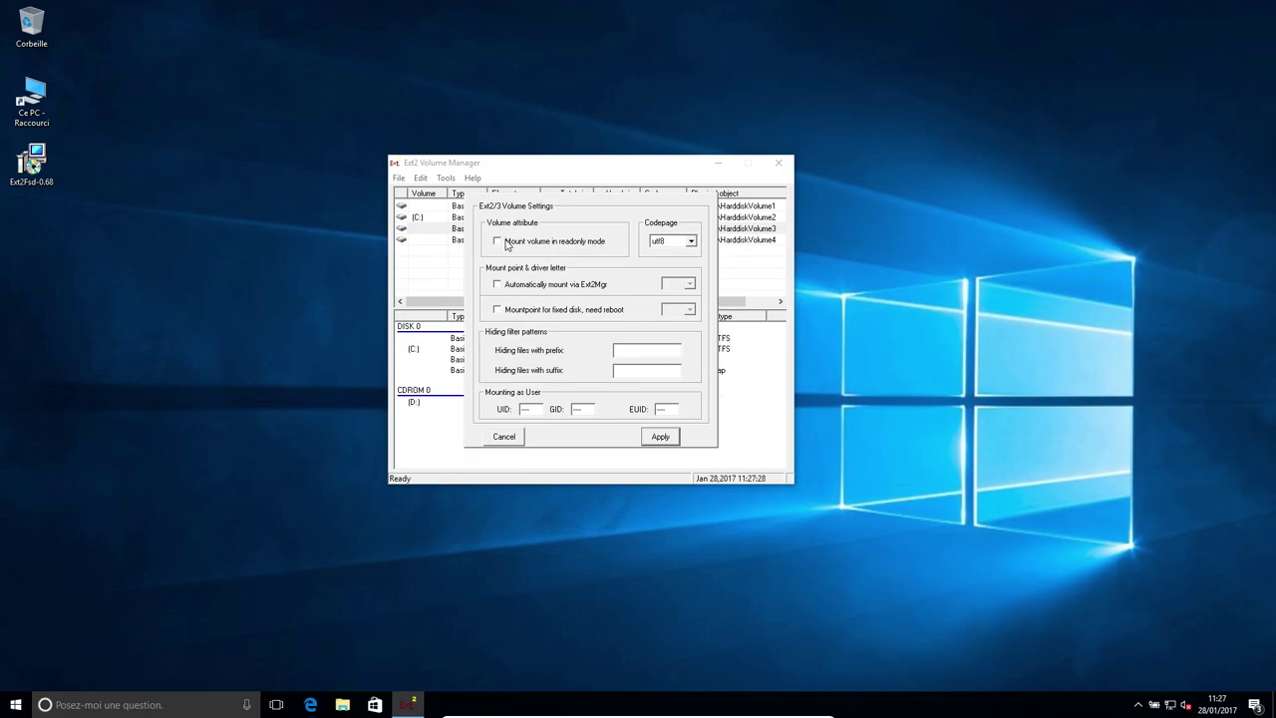
pyautogui.click(506, 244)
pyautogui.click(498, 285)
pyautogui.click(689, 285)
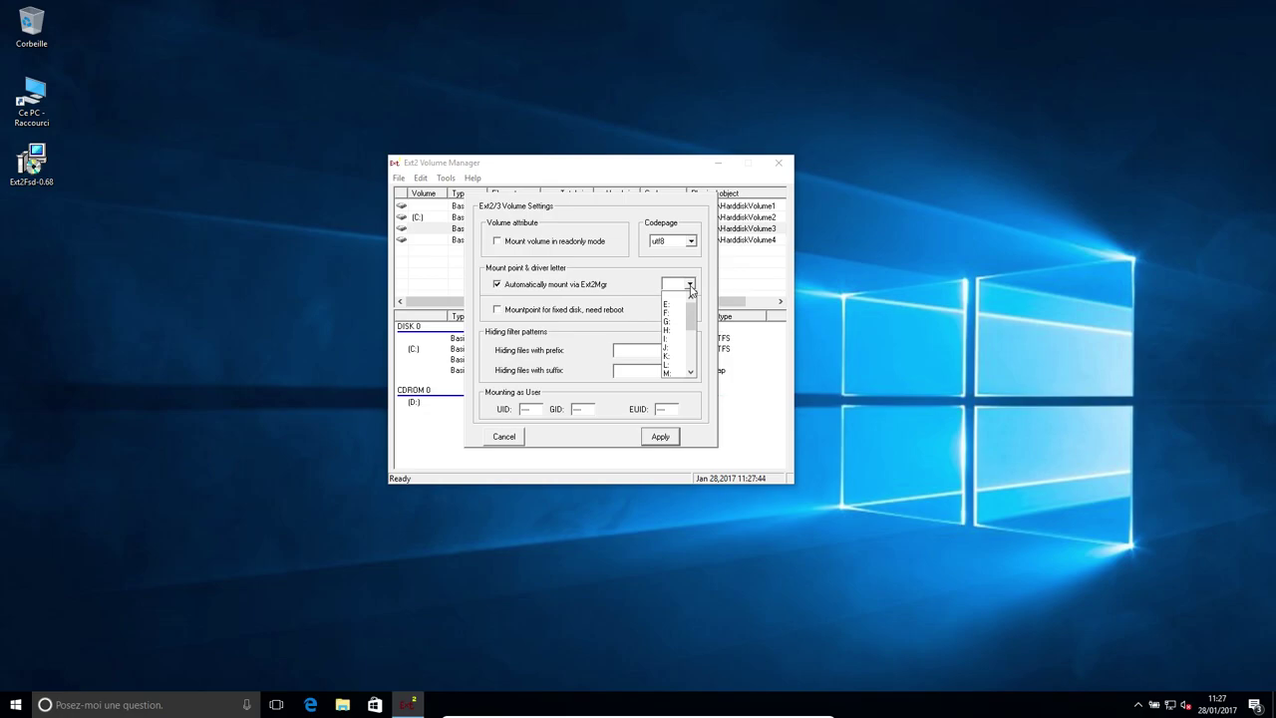
pyautogui.scroll(-2, 673, 339)
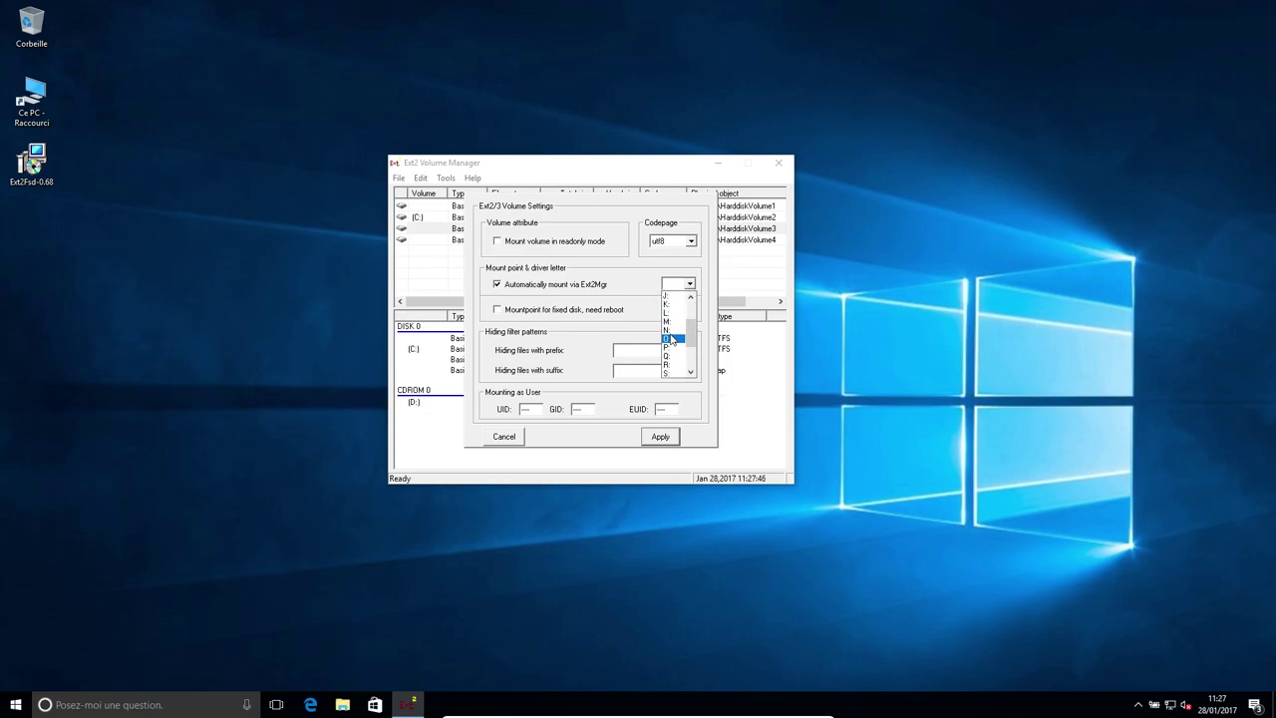
pyautogui.click(668, 312)
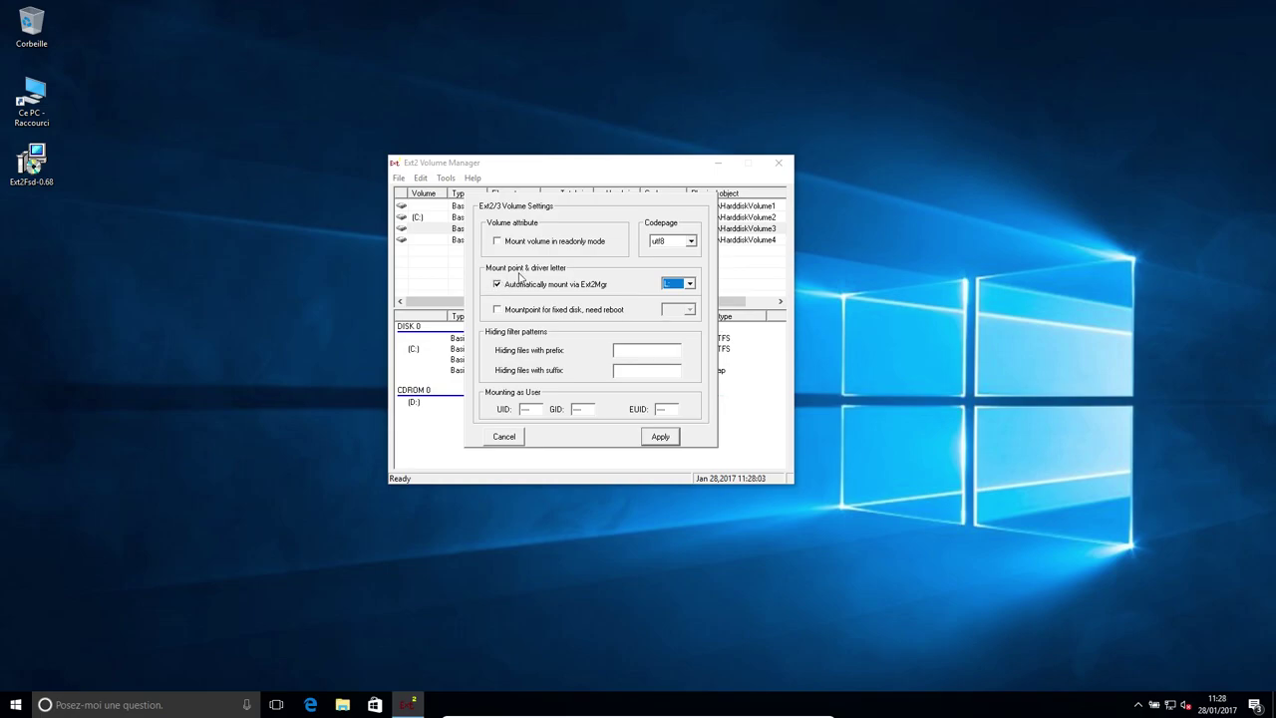
pyautogui.doubleClick(538, 410)
pyautogui.doubleClick(591, 409)
pyautogui.click(646, 439)
pyautogui.click(658, 438)
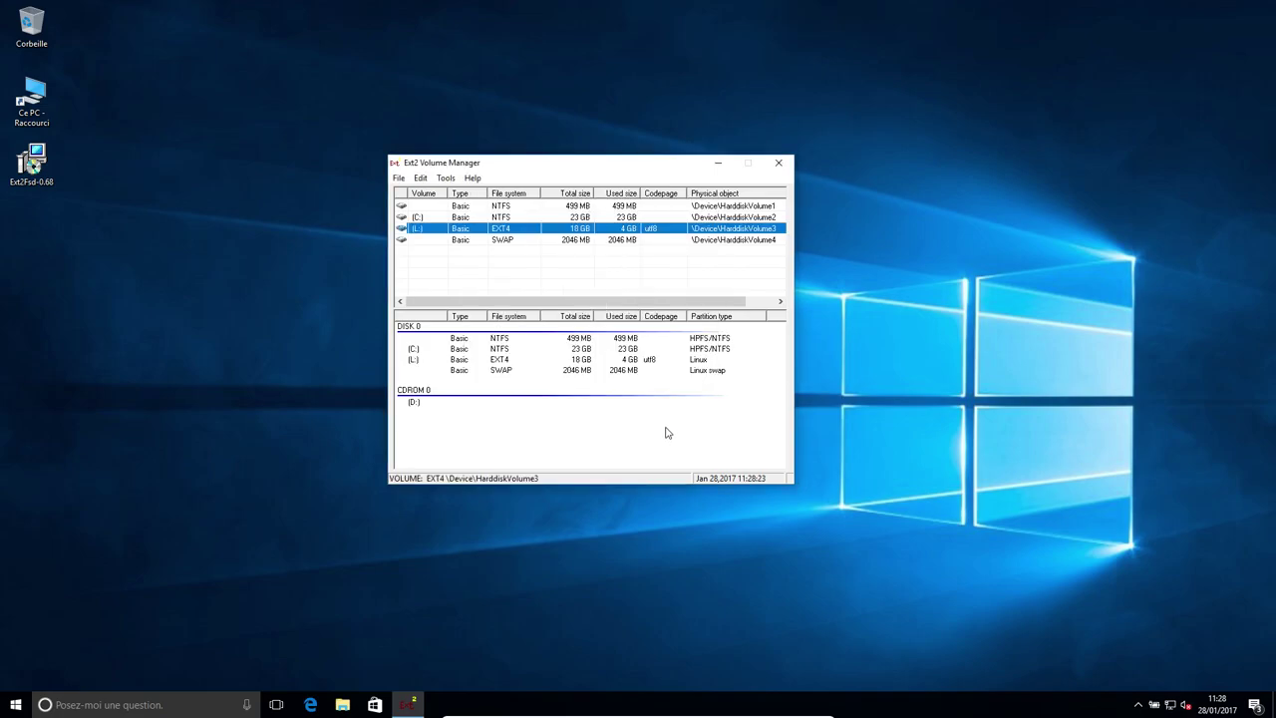
# Open Ce PC from the desktop shortcut and arrange its window beside Ext2 Volume Manager.
pyautogui.doubleClick(31, 98)
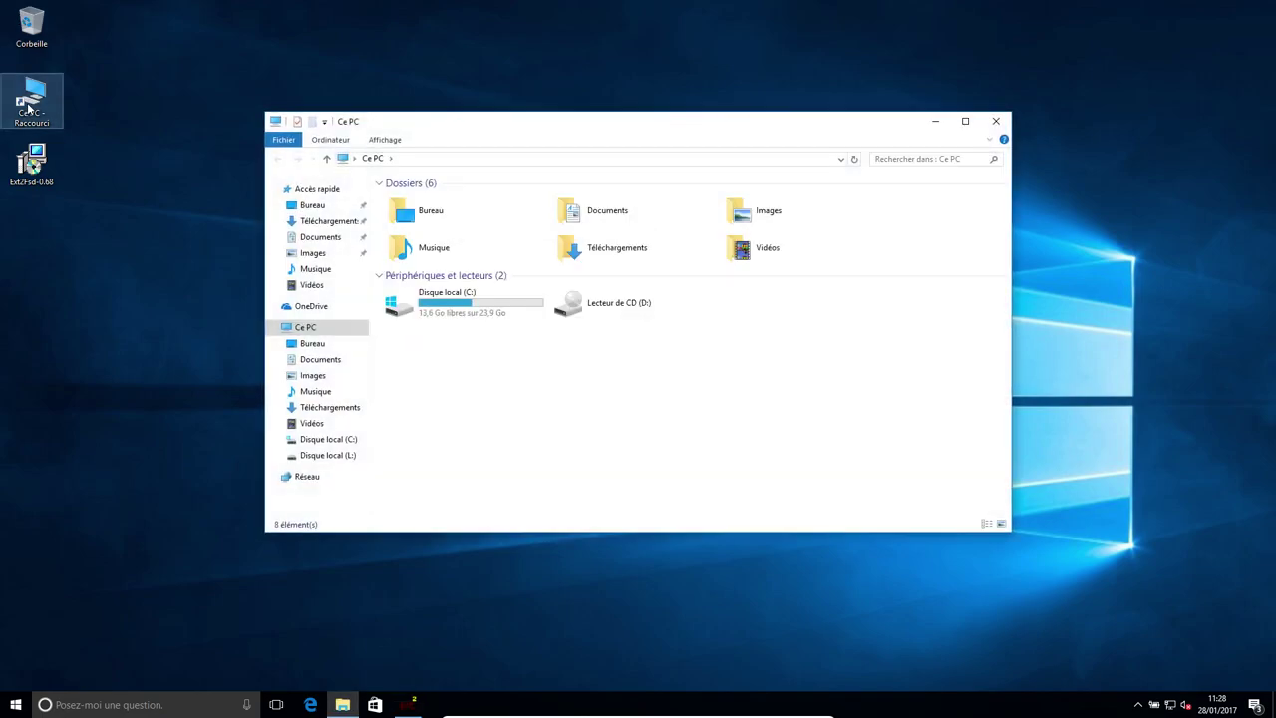
pyautogui.moveTo(870, 125); pyautogui.dragTo(869, 160)
pyautogui.click(774, 181)
pyautogui.rightClick(744, 227)
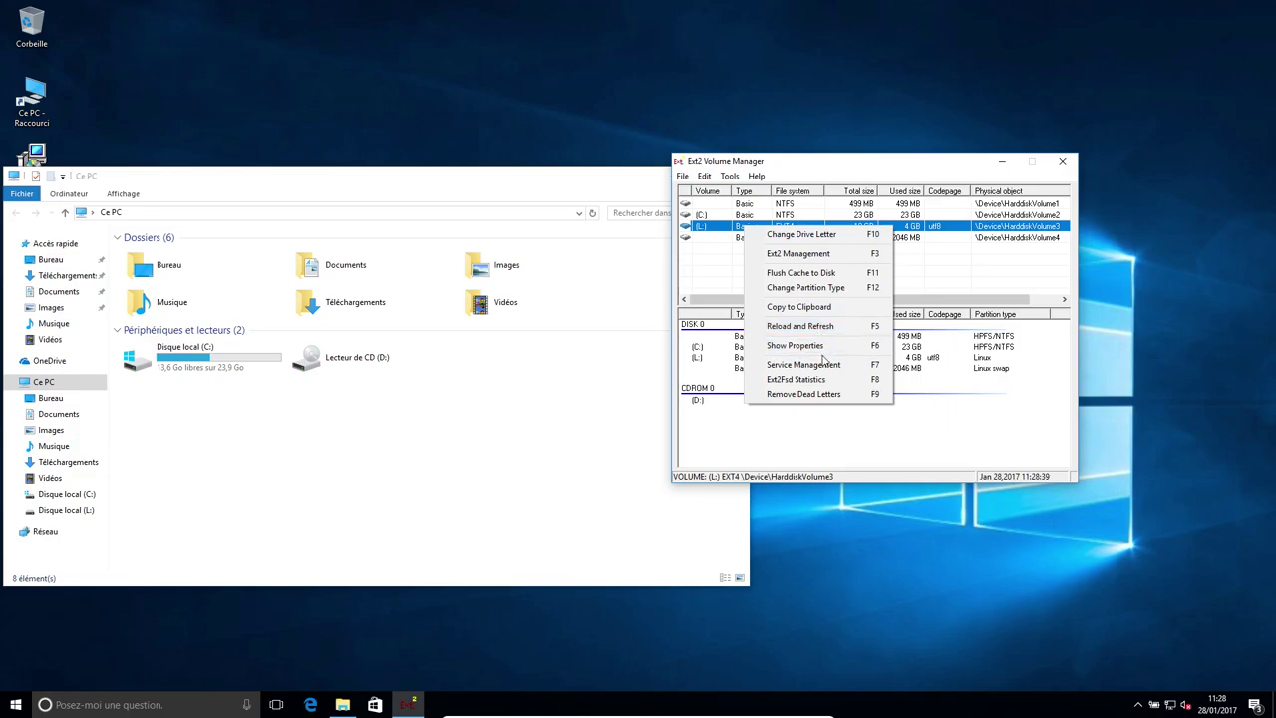
pyautogui.click(808, 438)
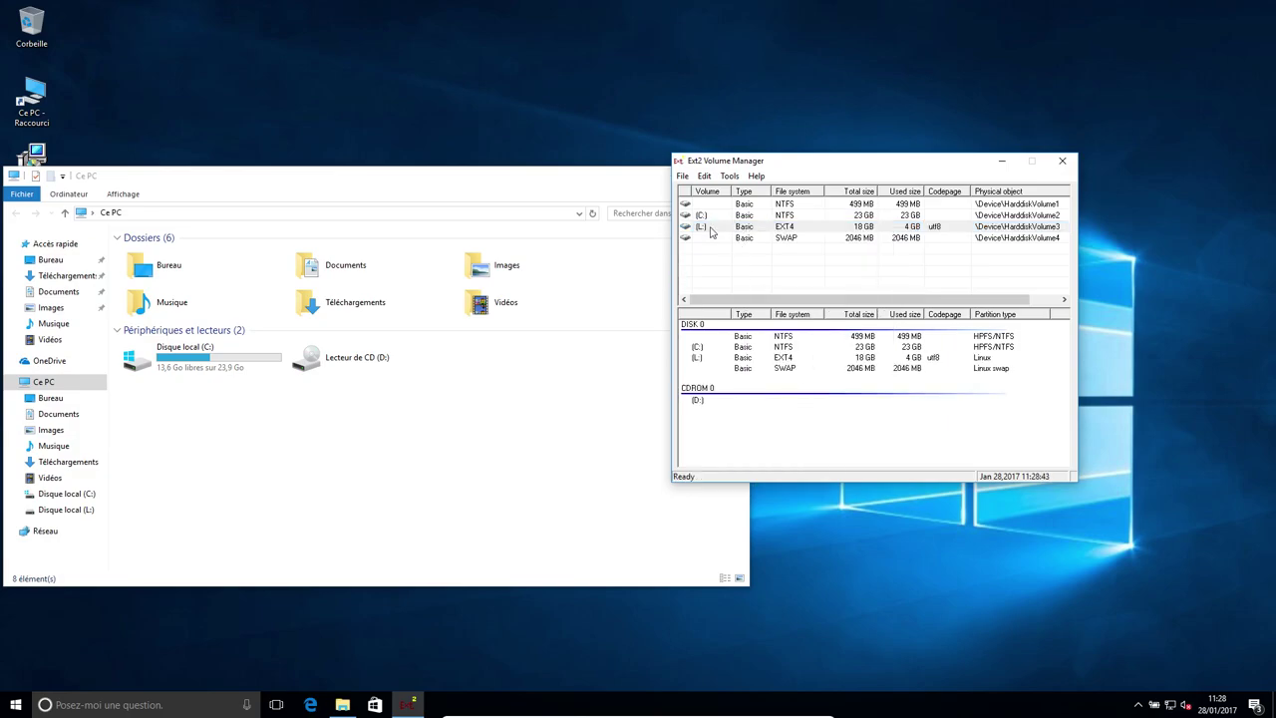
pyautogui.rightClick(713, 228)
pyautogui.click(716, 174)
pyautogui.click(716, 175)
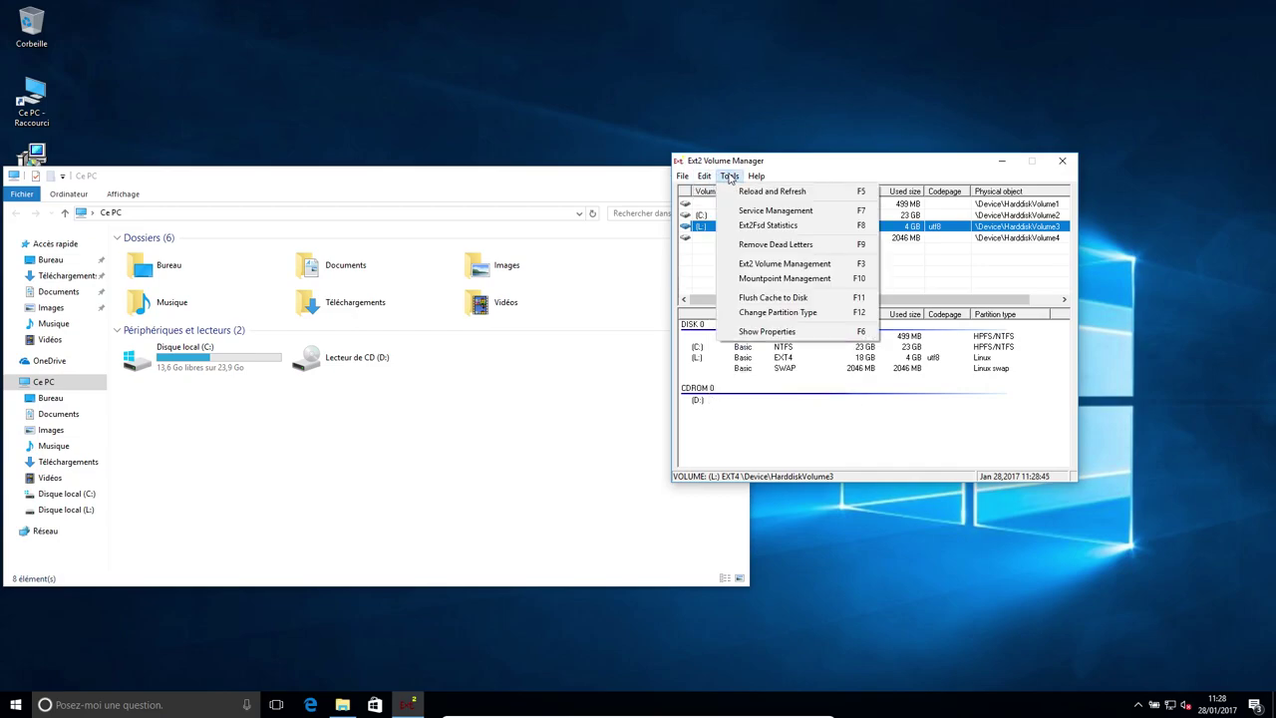
pyautogui.moveTo(687, 179)
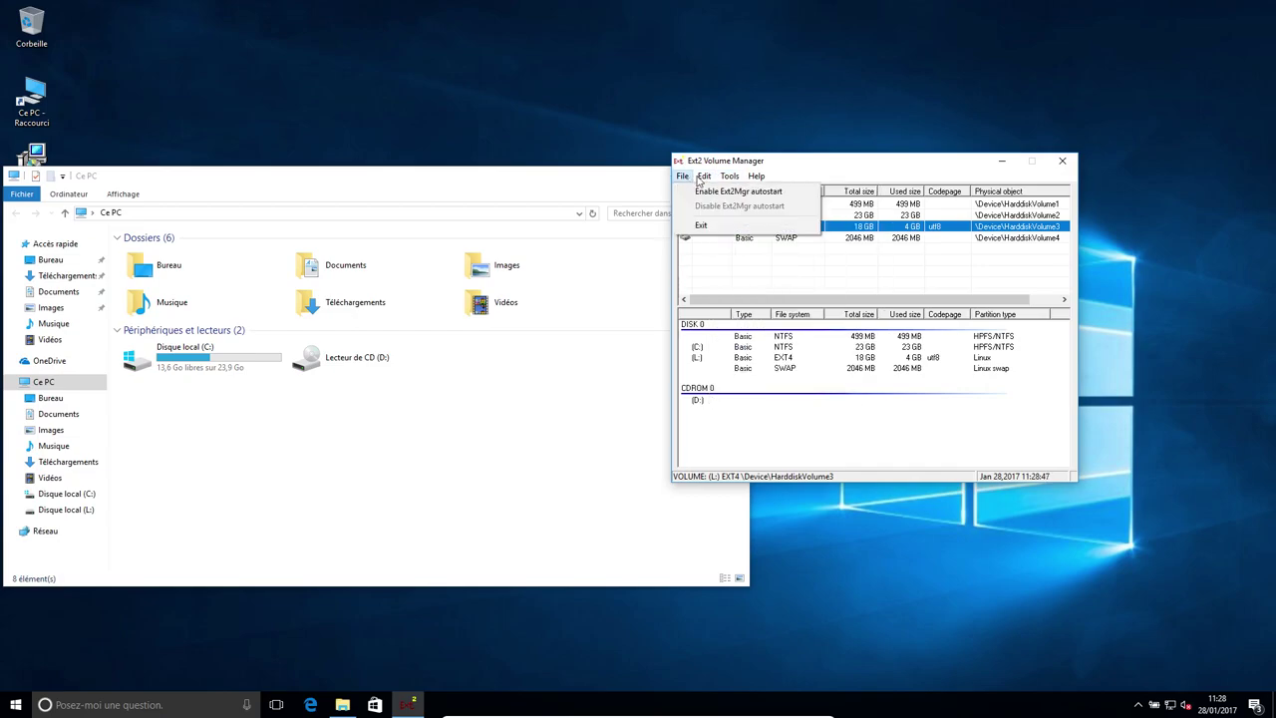
pyautogui.moveTo(729, 179)
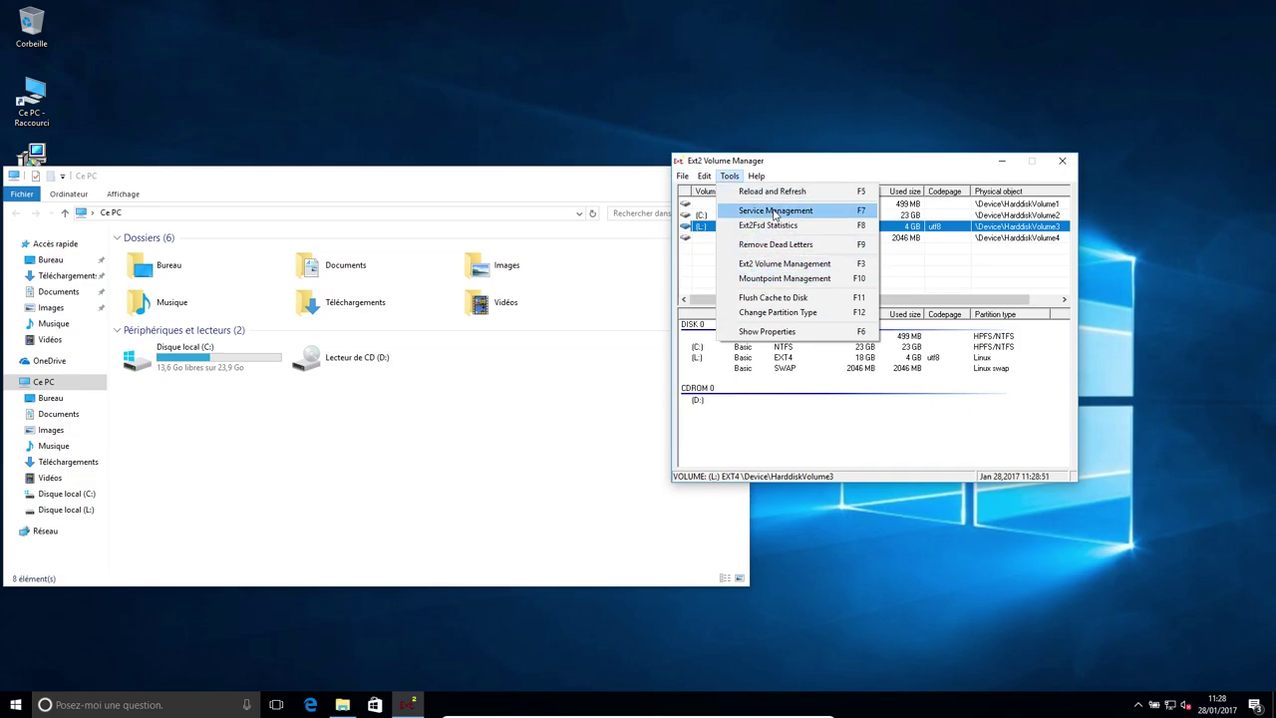
pyautogui.click(798, 434)
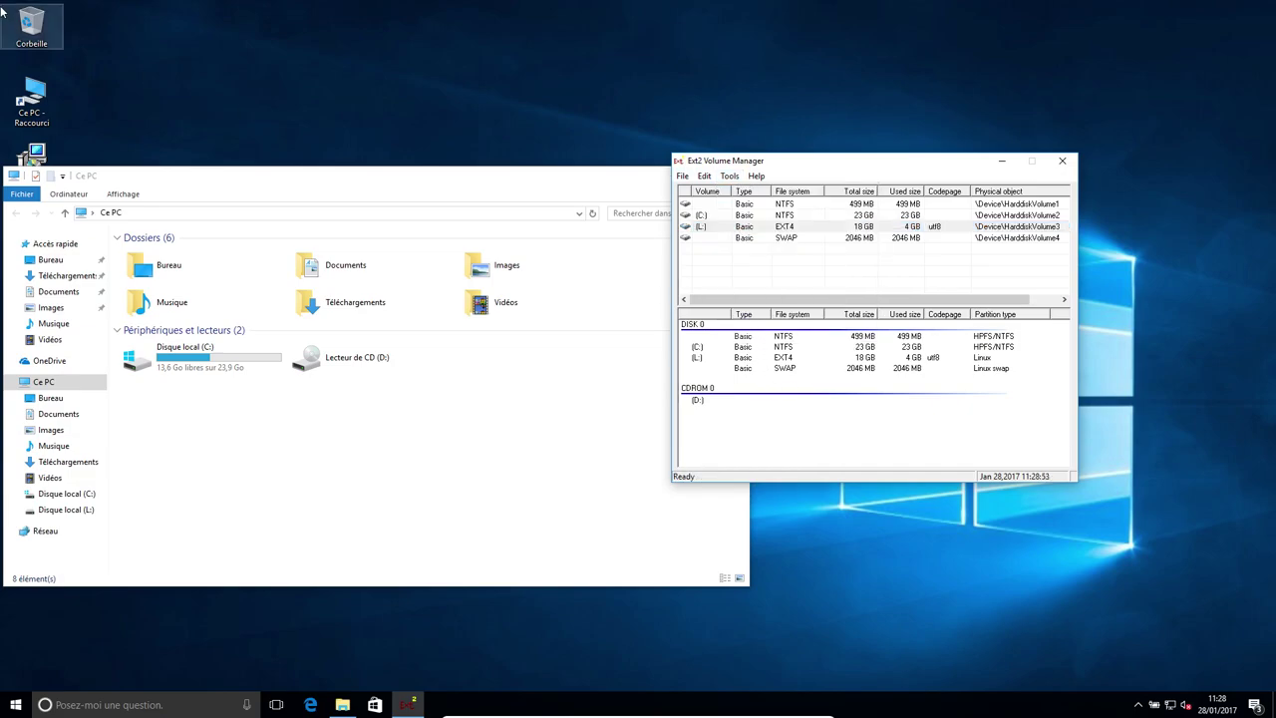
# Inspect the actions available for the 18,58 Go partition in Disk Management, and close Computer Management.
pyautogui.rightClick(36, 121)
pyautogui.click(94, 175)
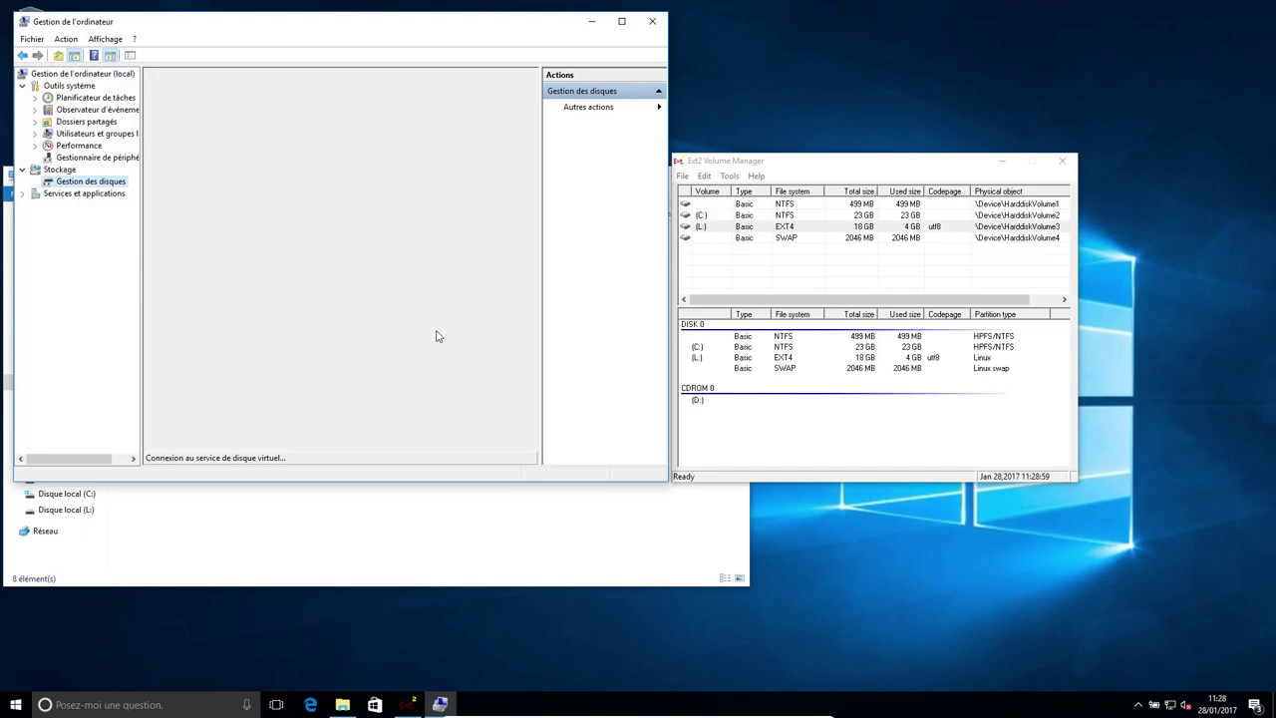
pyautogui.rightClick(417, 320)
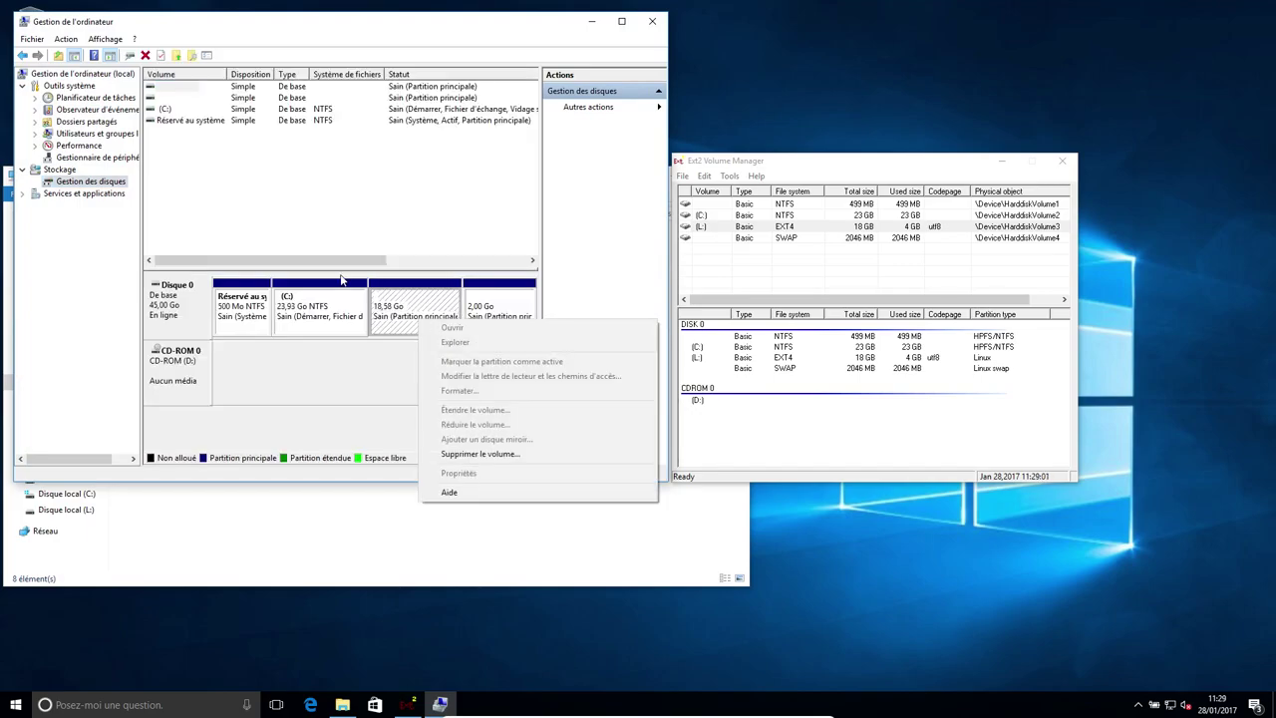
pyautogui.click(652, 22)
pyautogui.click(652, 22)
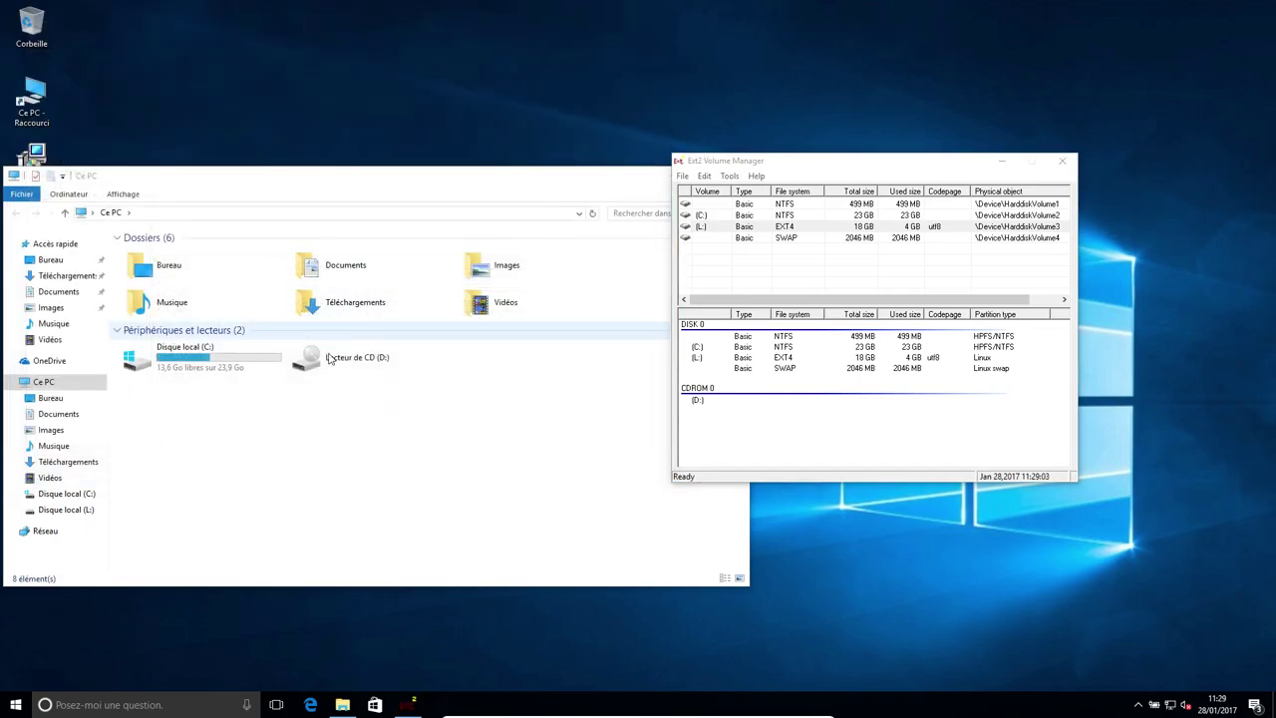
# Open drive L: in File Explorer, reposition the window, and look through the Linux root folders.
pyautogui.click(60, 510)
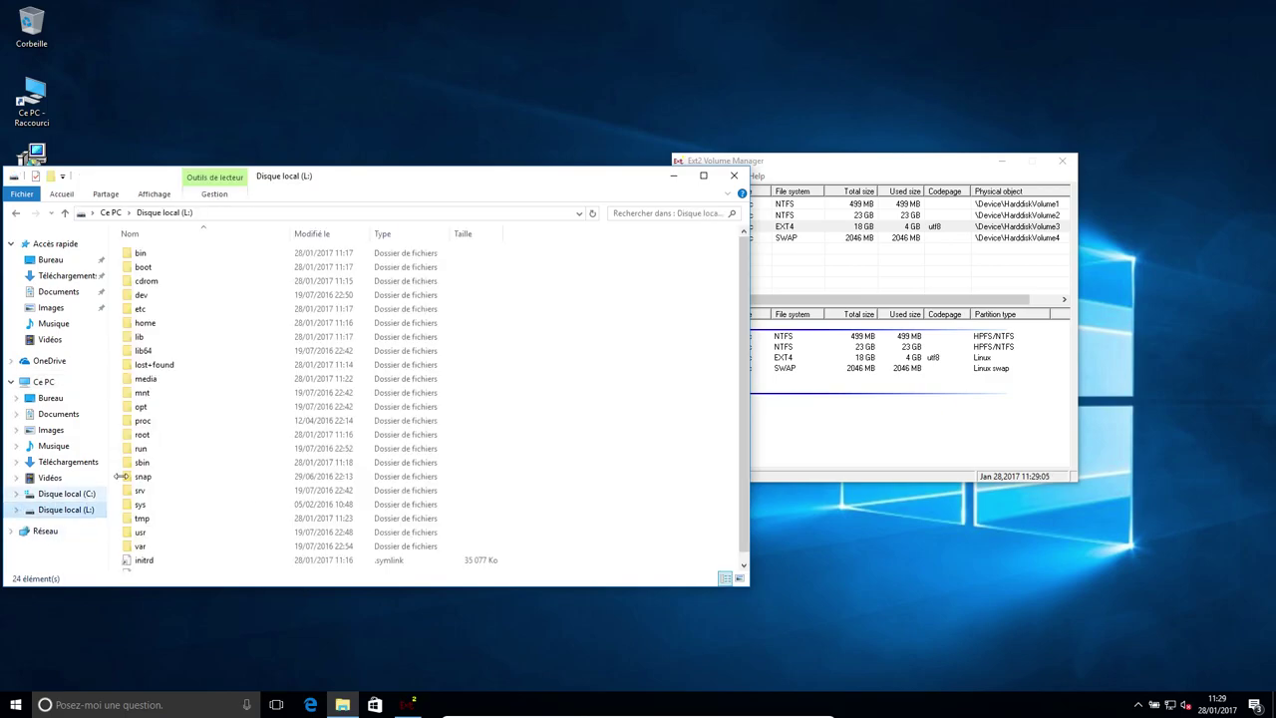
pyautogui.click(45, 383)
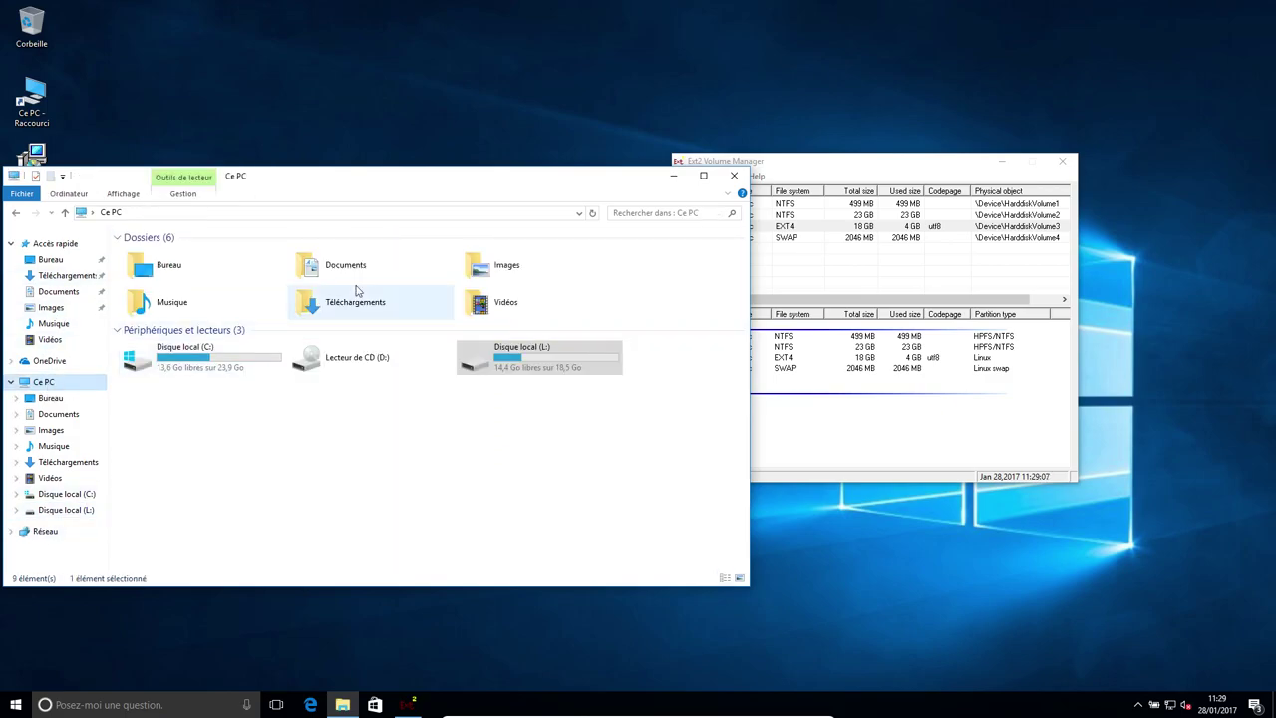
pyautogui.click(60, 510)
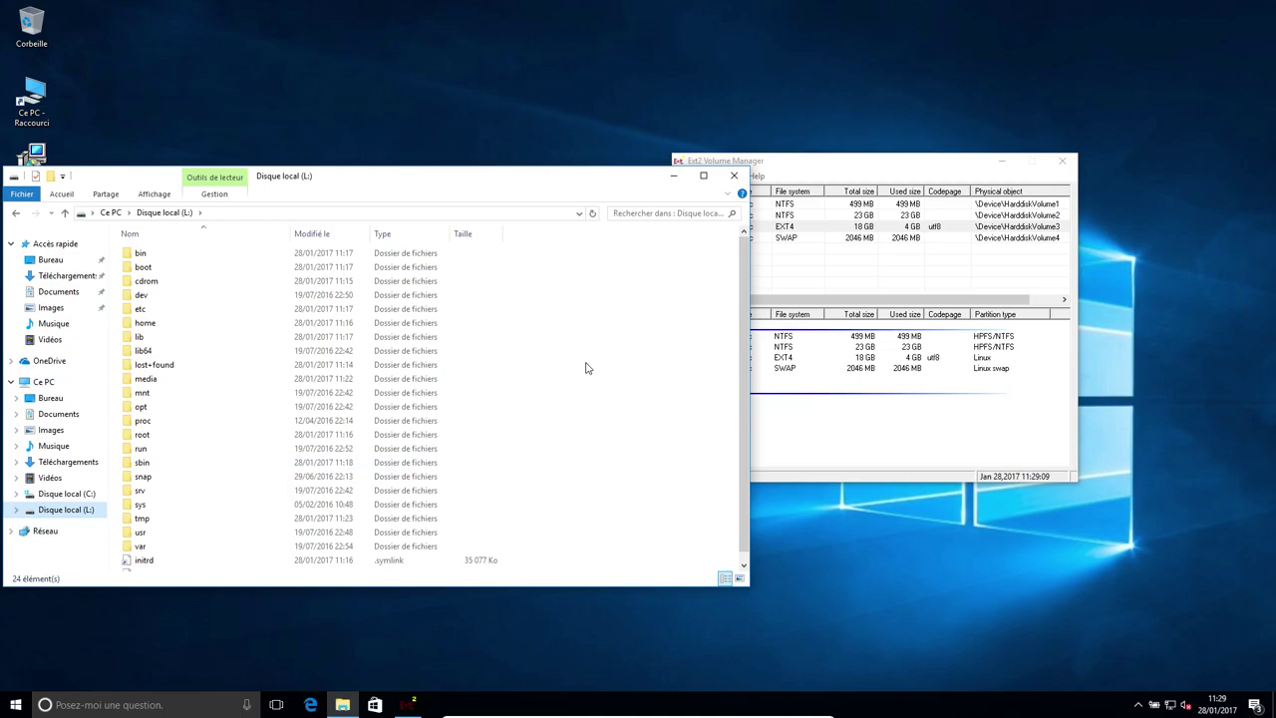
pyautogui.moveTo(325, 186); pyautogui.dragTo(549, 115)
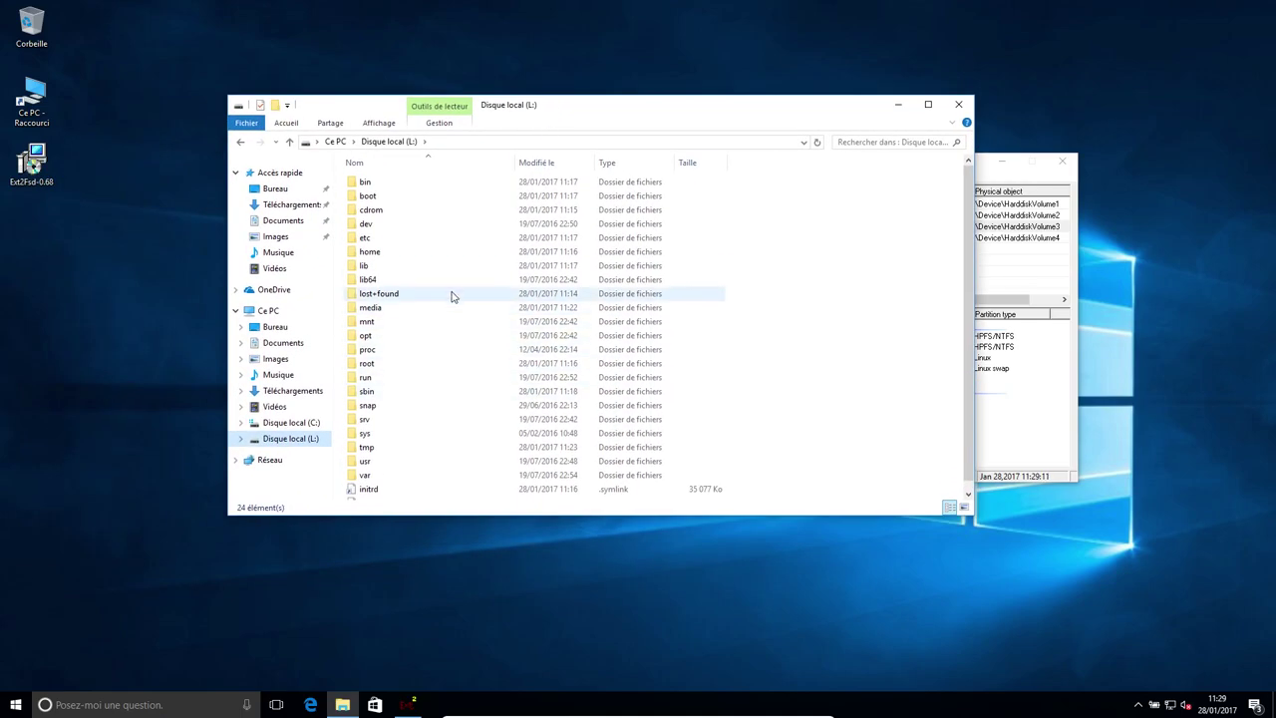
pyautogui.scroll(-1, 437, 396)
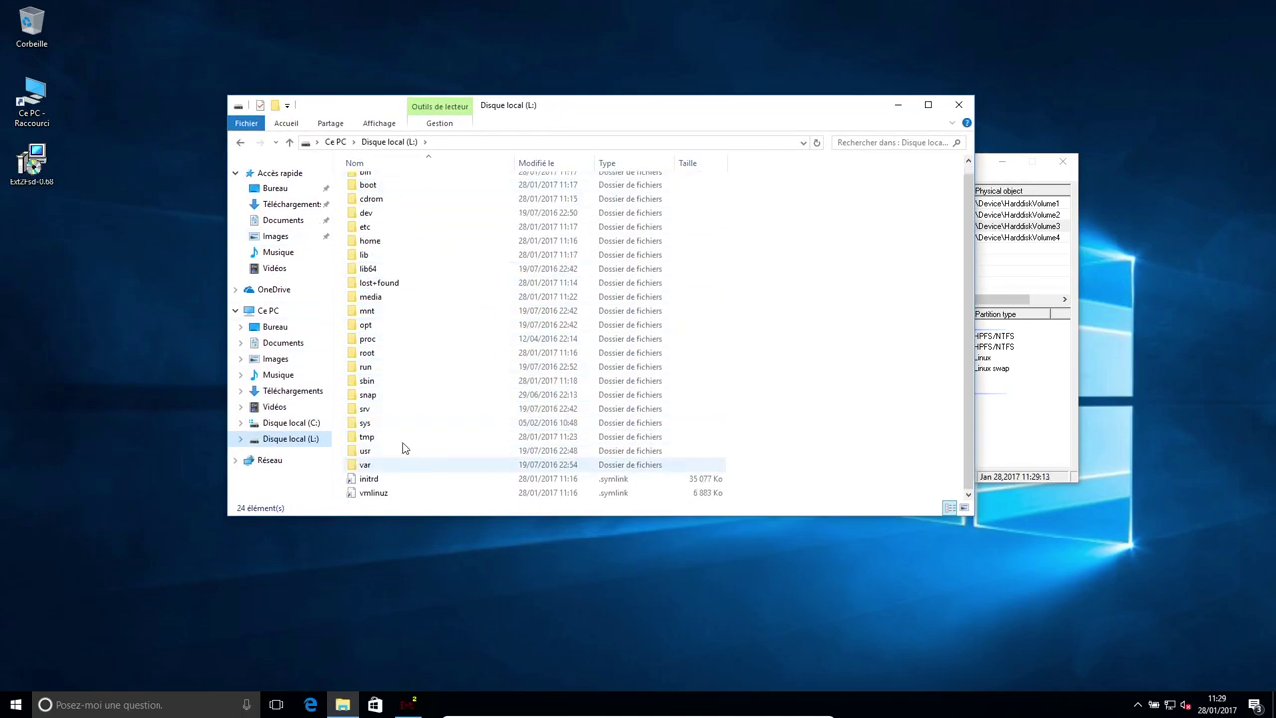
# Open "Mon fichier texte" from the user's folder under home, add the line "Comment ça va ?", save it and close the file.
pyautogui.doubleClick(370, 241)
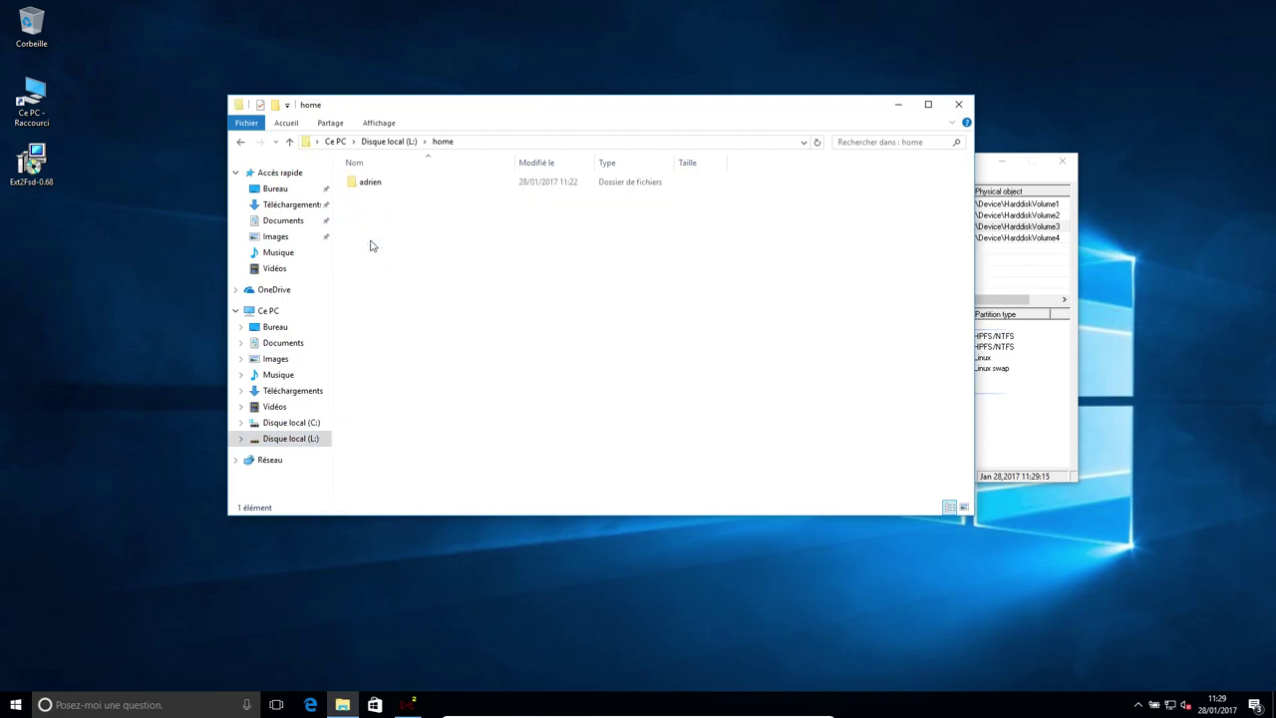
pyautogui.doubleClick(374, 186)
pyautogui.click(399, 310)
pyautogui.doubleClick(399, 311)
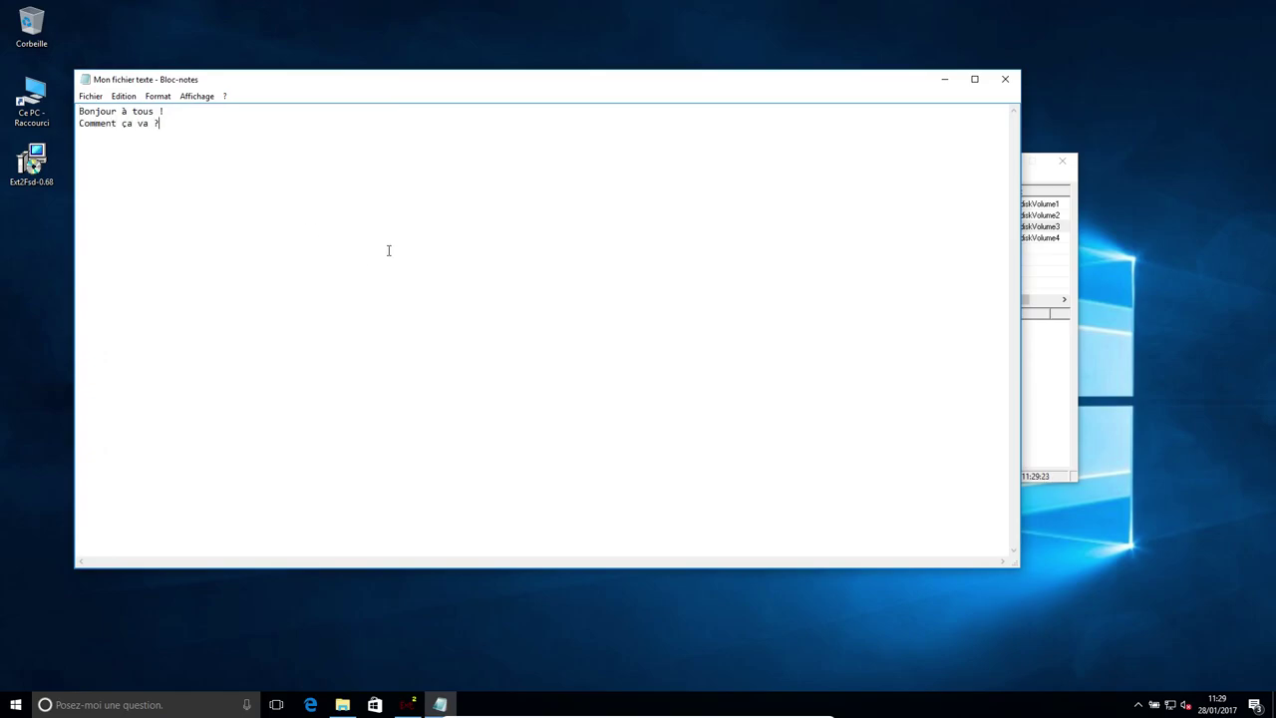
pyautogui.click(1005, 79)
pyautogui.click(562, 362)
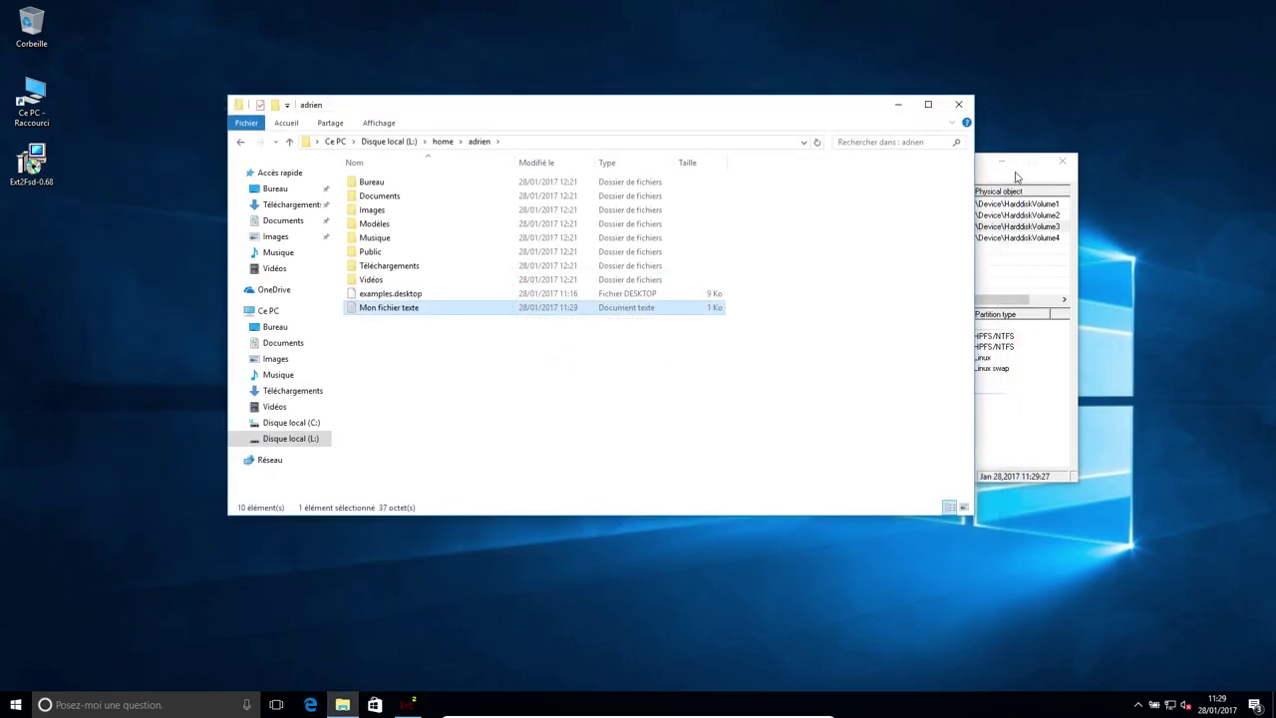
# Review the codepage choices in the EXT4 volume's settings, cancel without changes, and close Ext2 Volume Manager.
pyautogui.click(994, 186)
pyautogui.doubleClick(722, 228)
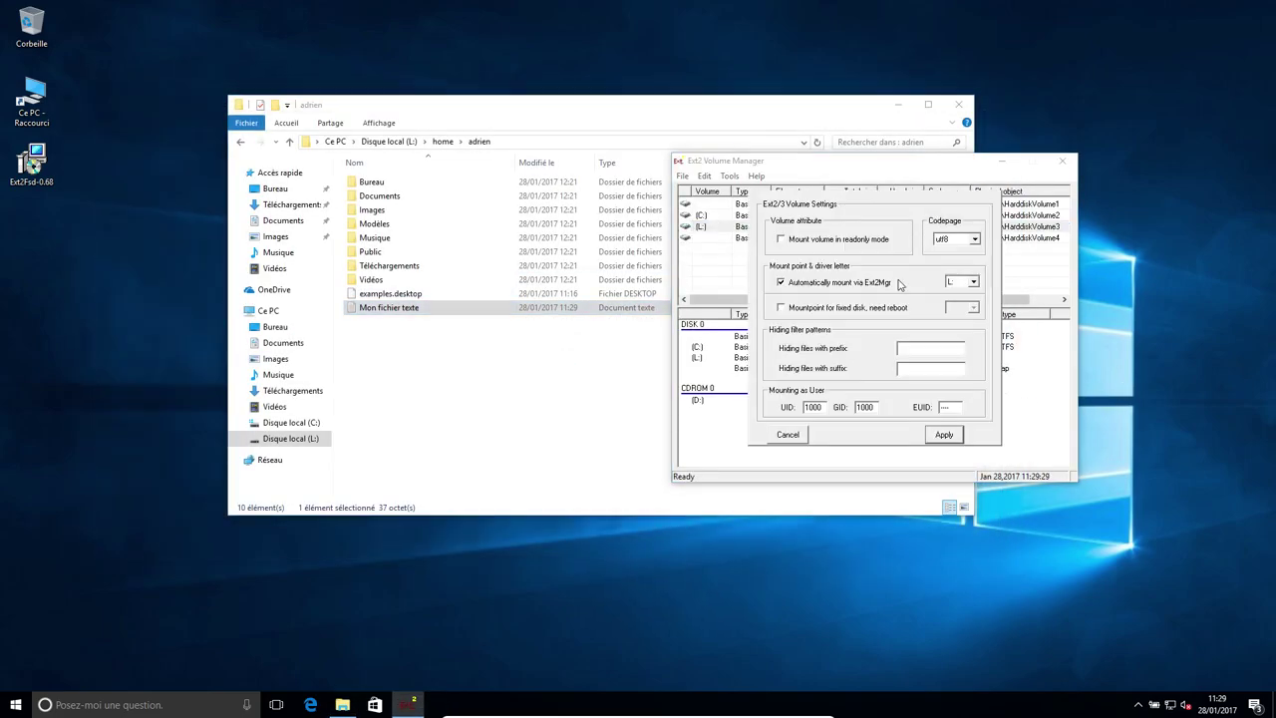
pyautogui.click(974, 240)
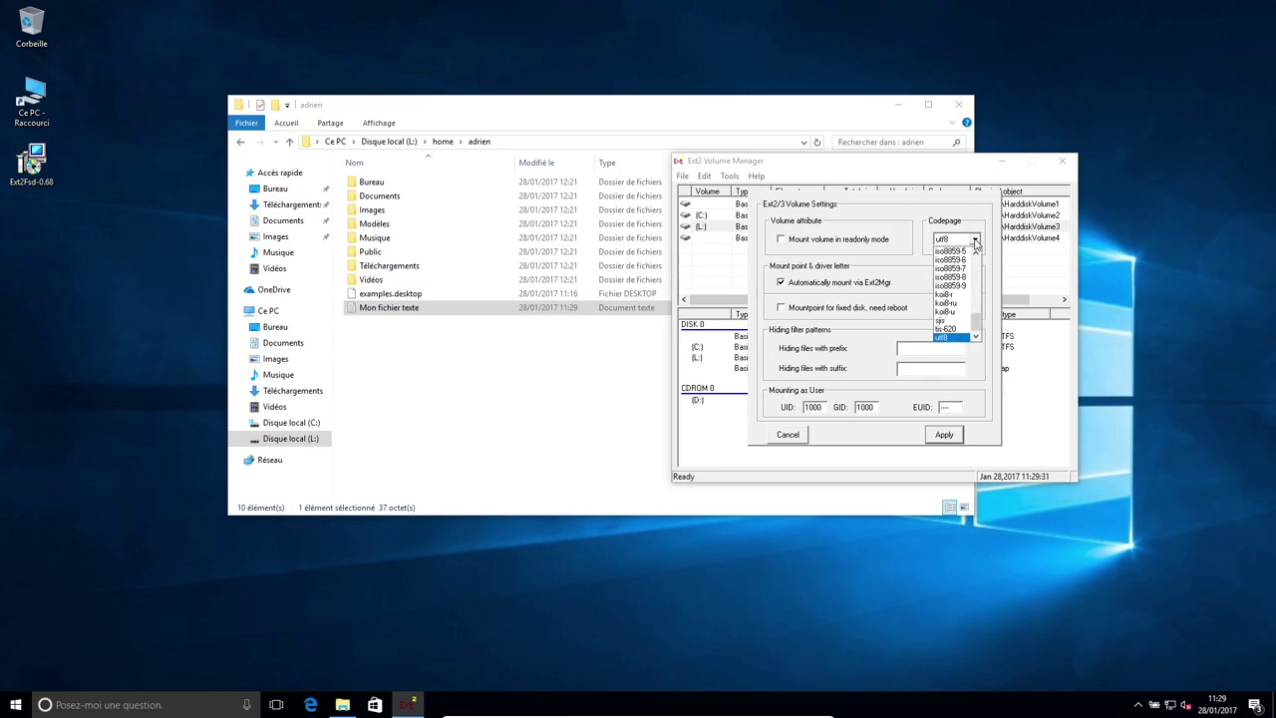
pyautogui.click(975, 240)
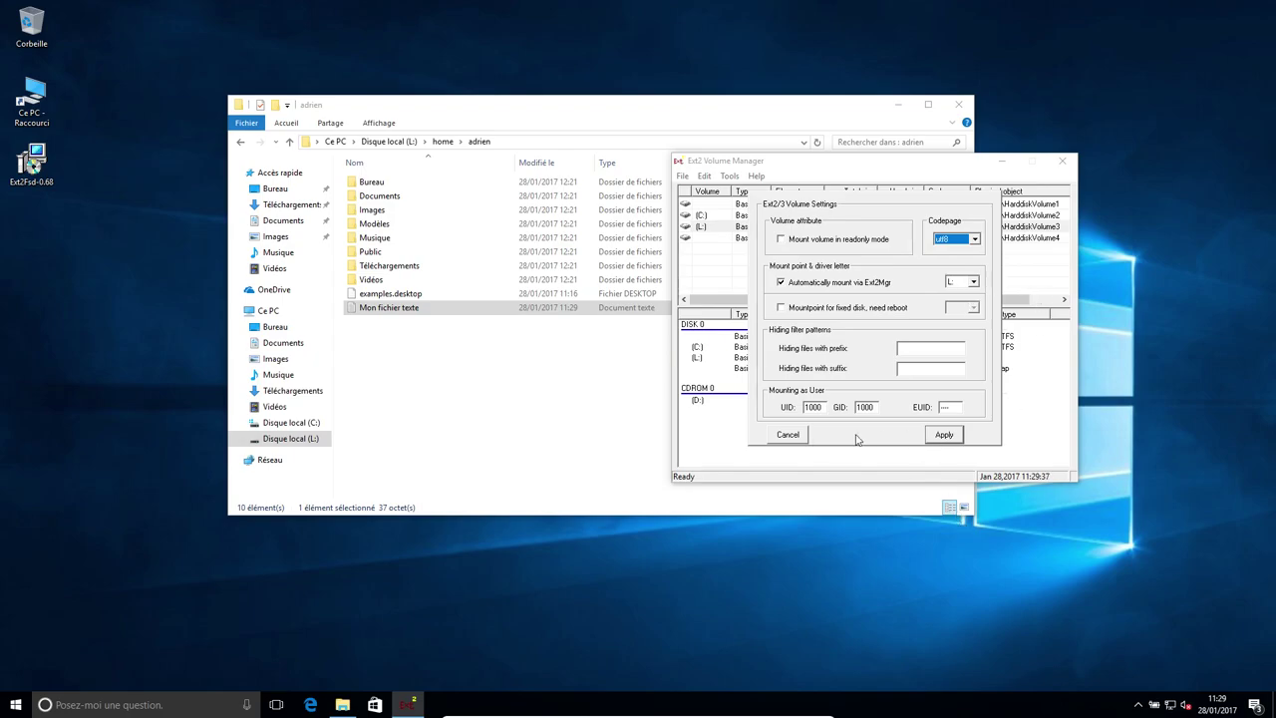
pyautogui.click(788, 436)
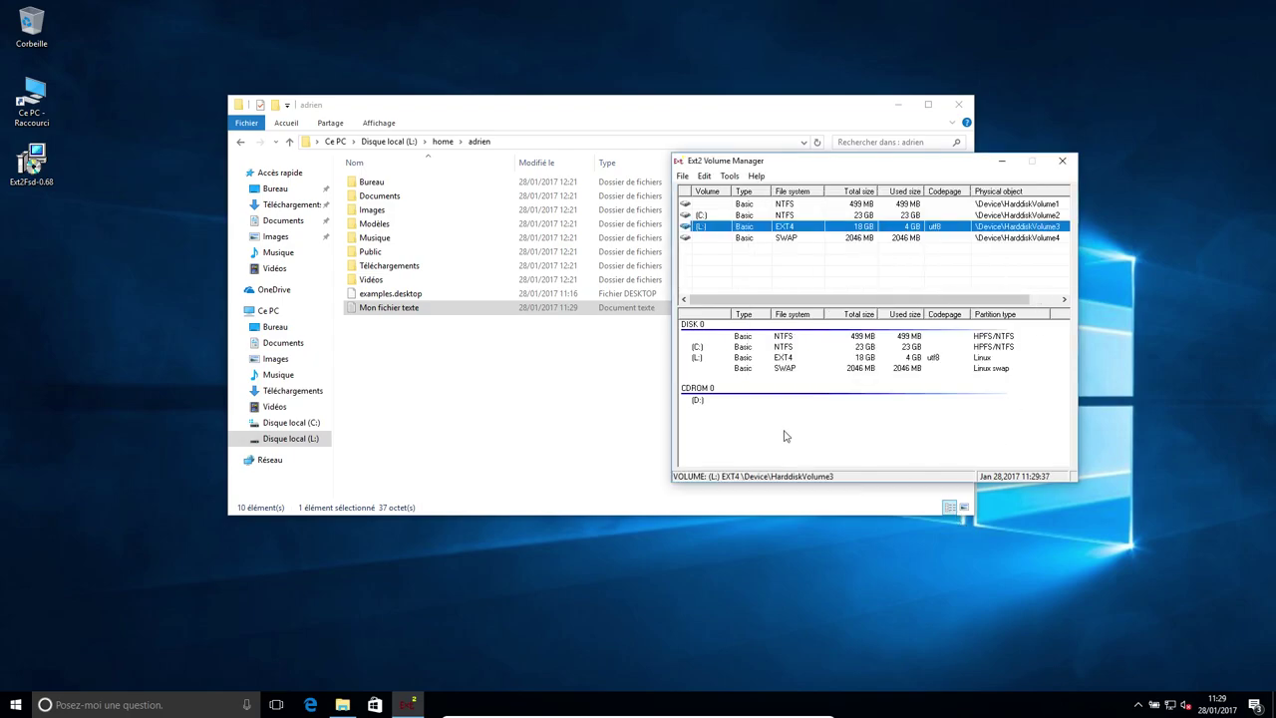
pyautogui.click(1061, 164)
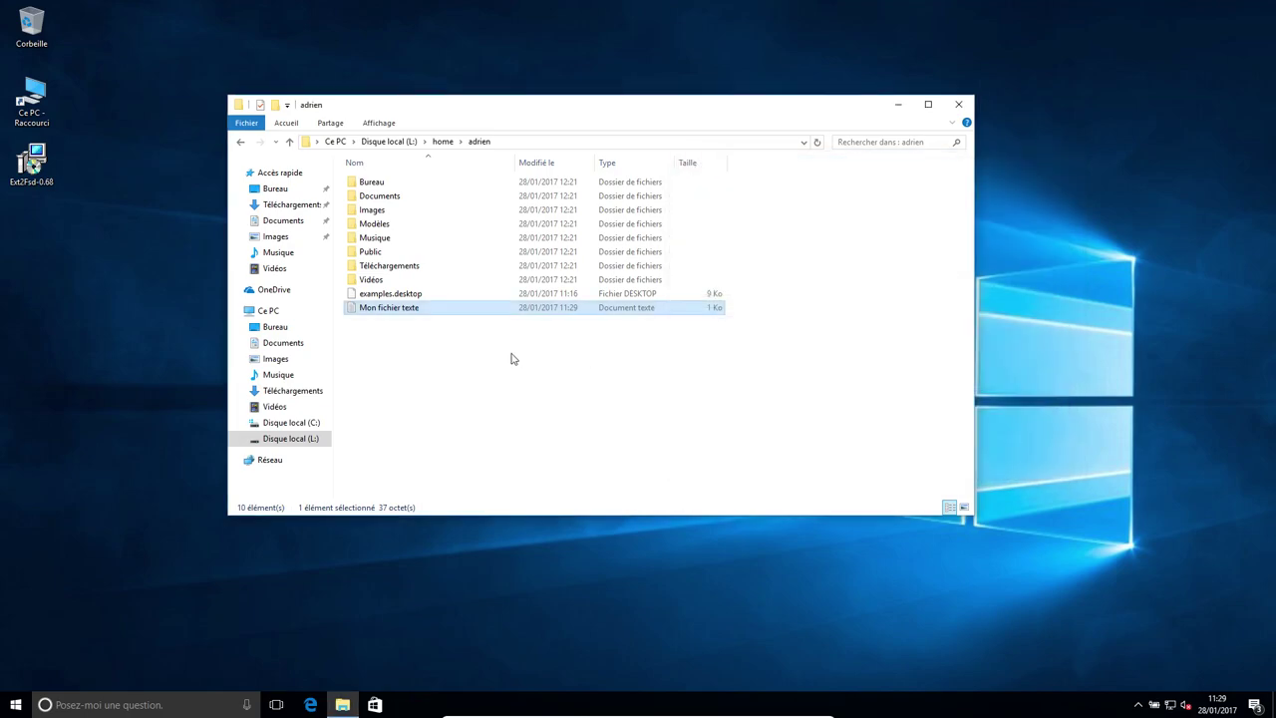
# Create a text document named "test fichier depuis Windows" in the user's Linux home folder.
pyautogui.rightClick(512, 355)
pyautogui.moveTo(561, 499)
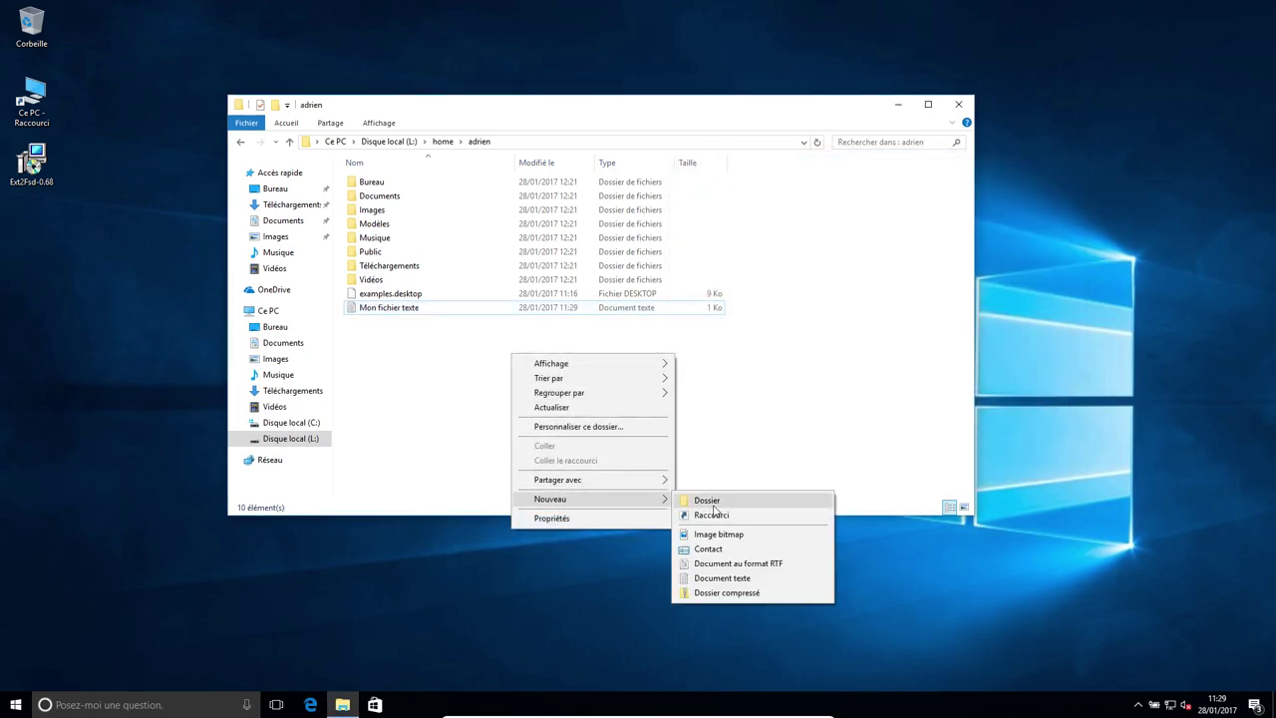
pyautogui.click(701, 579)
pyautogui.write('test fichier depu')
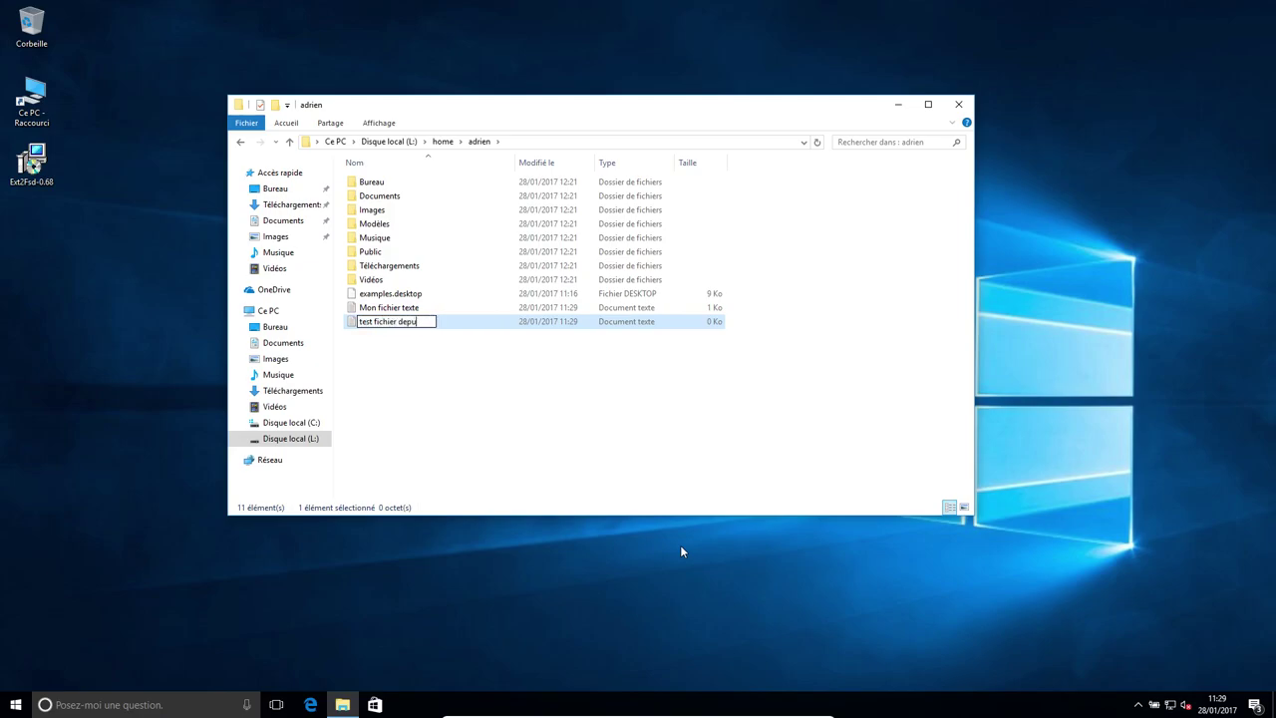
pyautogui.write('is Windows')
pyautogui.press('Return')
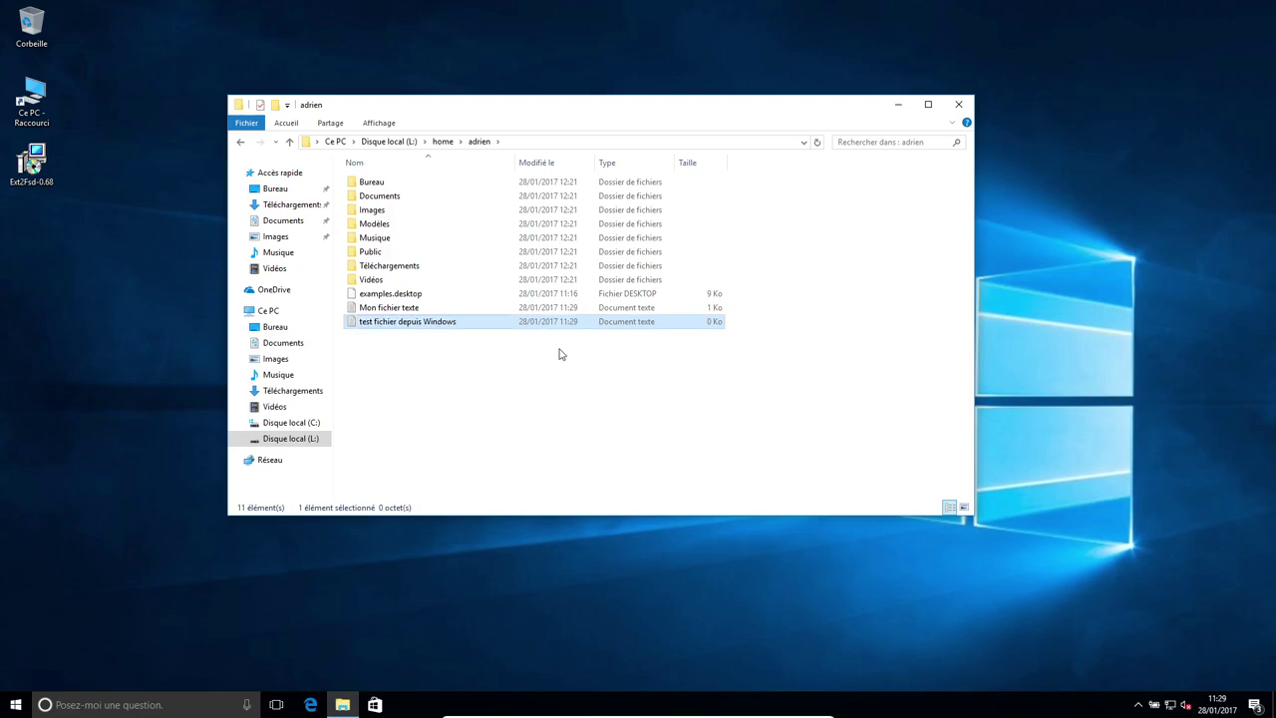
# Write "ça va ? àéè" in "test fichier depuis Windows", save it and close the file.
pyautogui.doubleClick(463, 320)
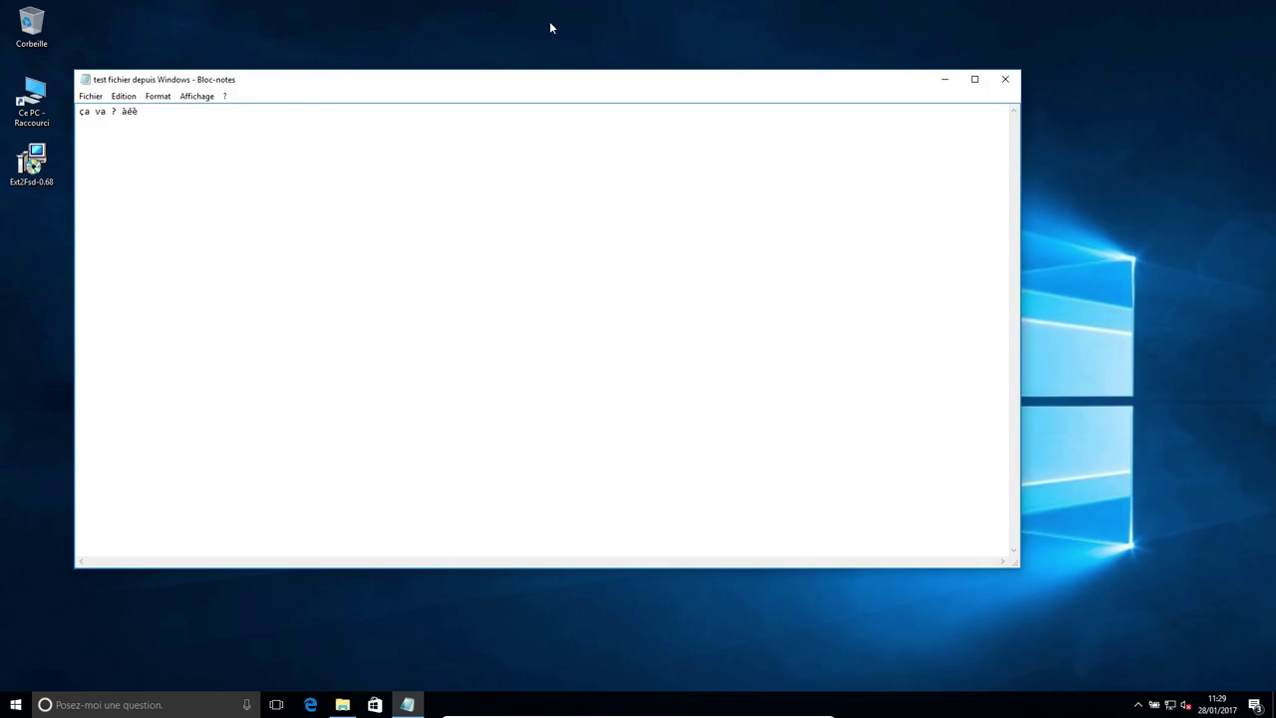
pyautogui.click(1005, 79)
pyautogui.click(551, 365)
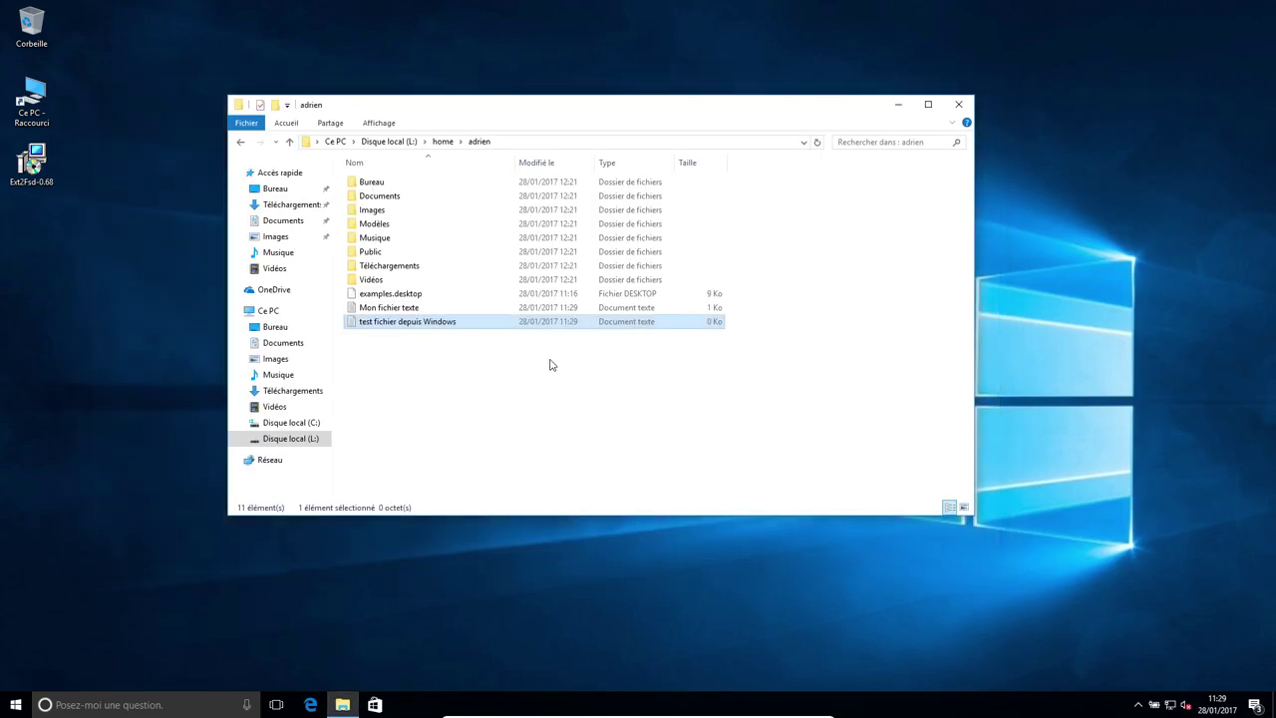
# Examine the general and detailed properties of "test fichier depuis Windows", and close its properties.
pyautogui.rightClick(436, 322)
pyautogui.click(475, 521)
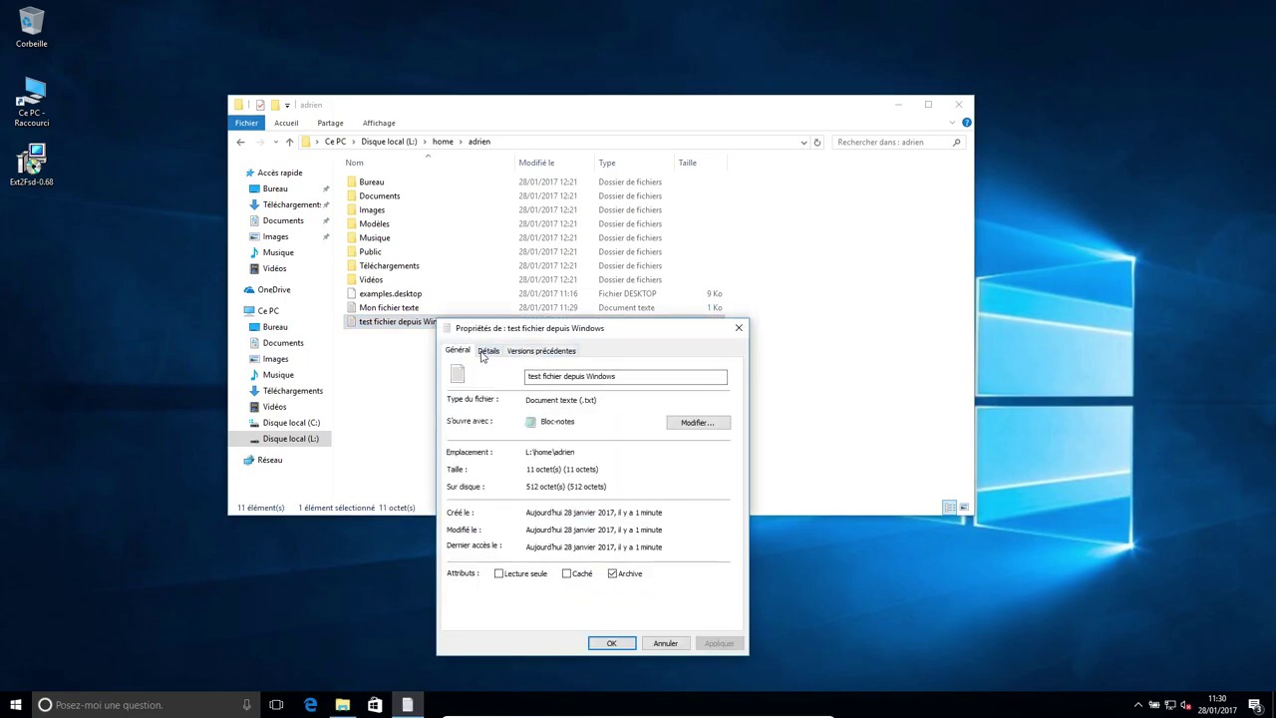
pyautogui.click(487, 351)
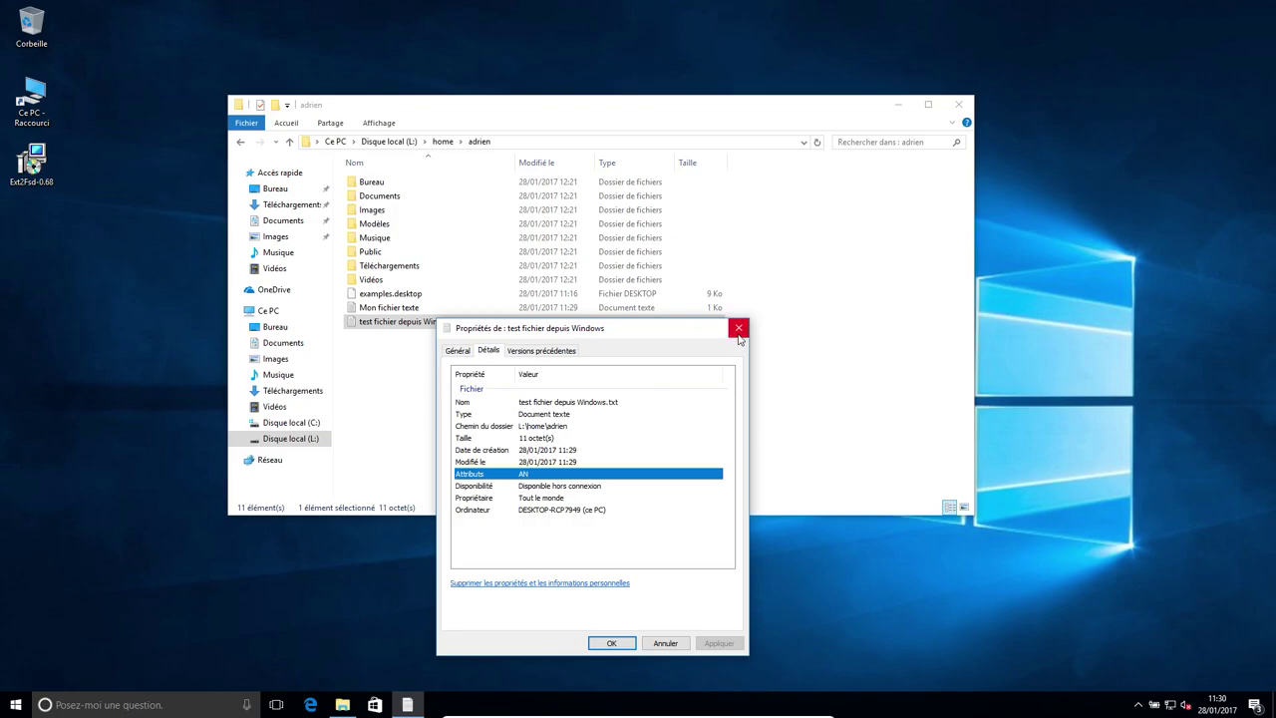
pyautogui.click(739, 329)
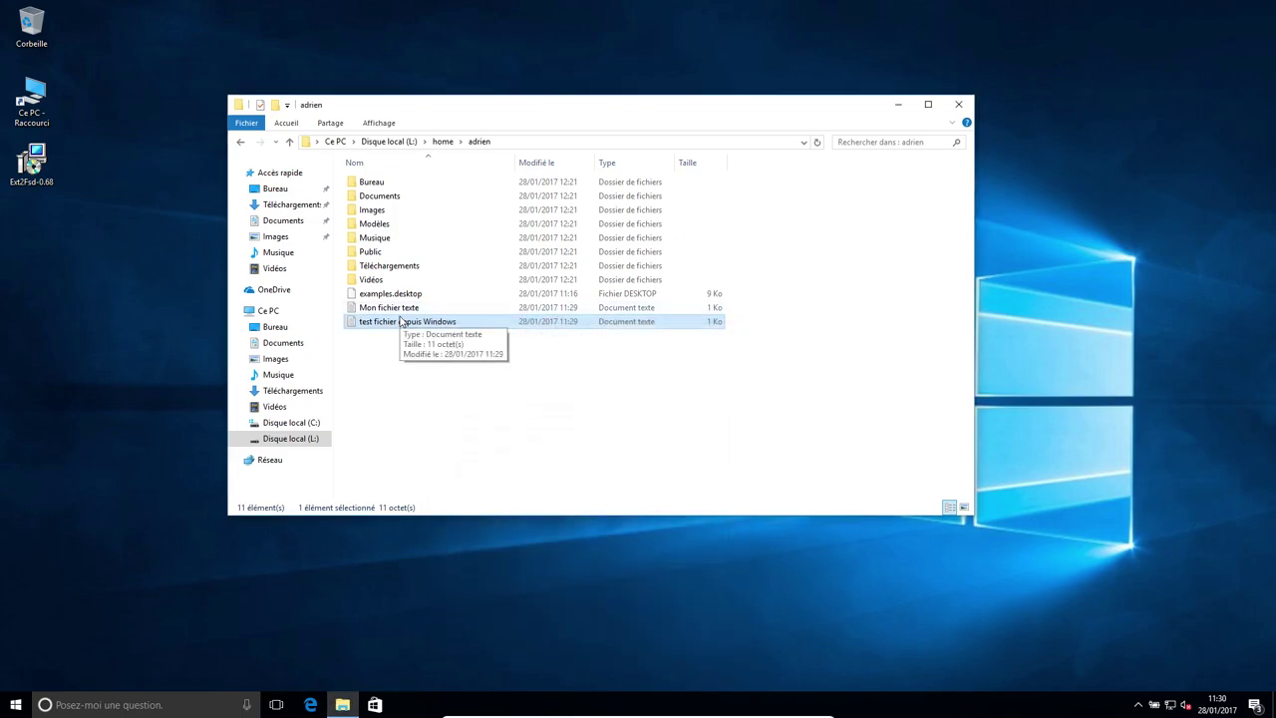
# Reposition the Explorer window, return to the top level of drive L:, and try to open the root folder.
pyautogui.moveTo(511, 110); pyautogui.dragTo(463, 66)
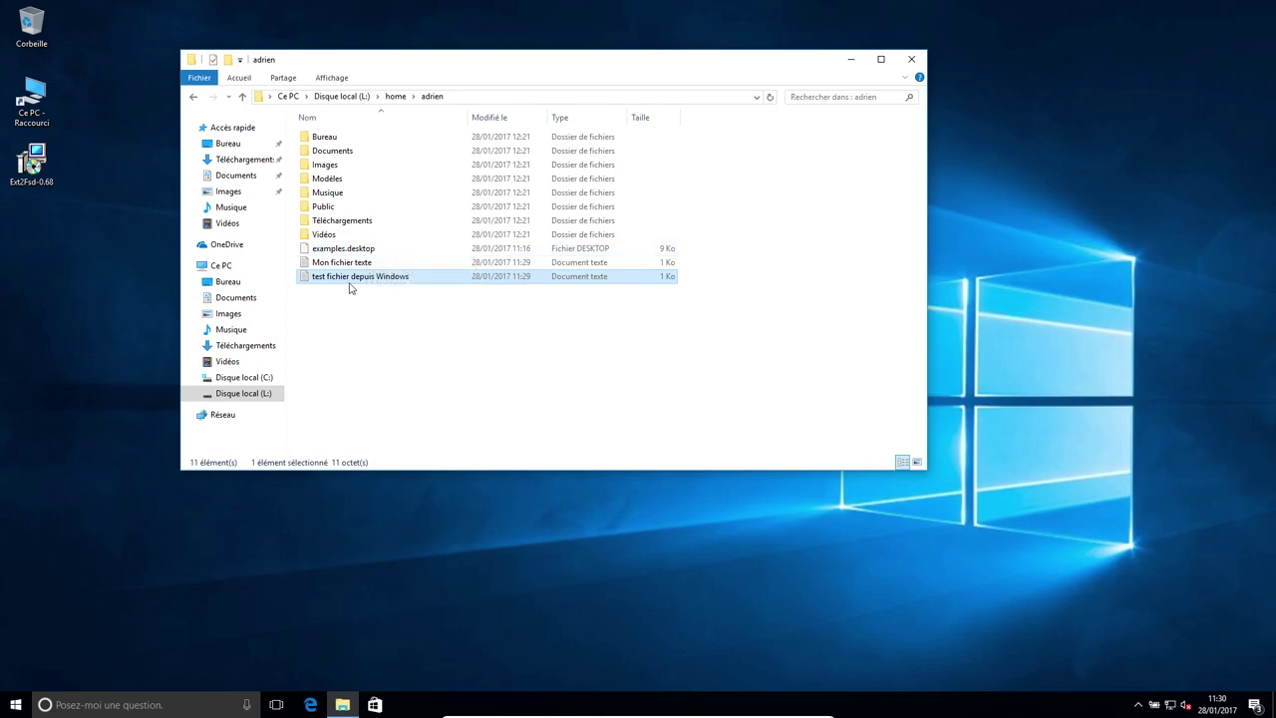
pyautogui.click(397, 96)
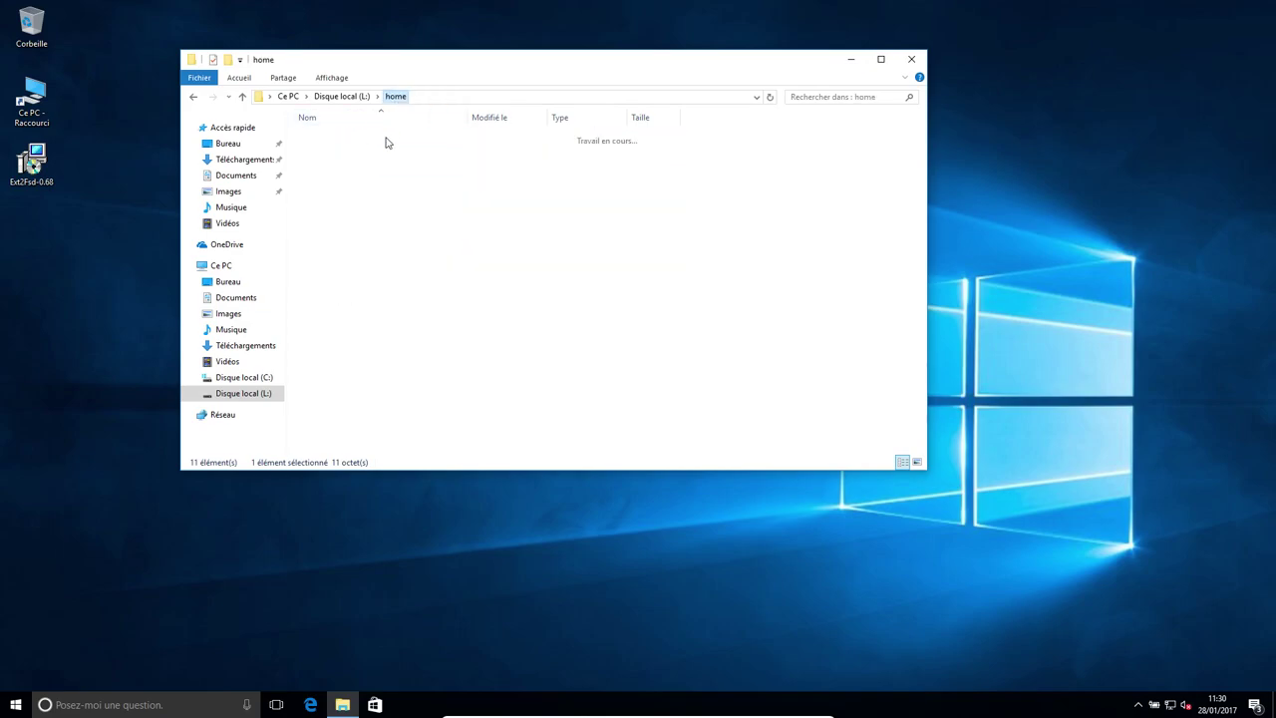
pyautogui.click(342, 95)
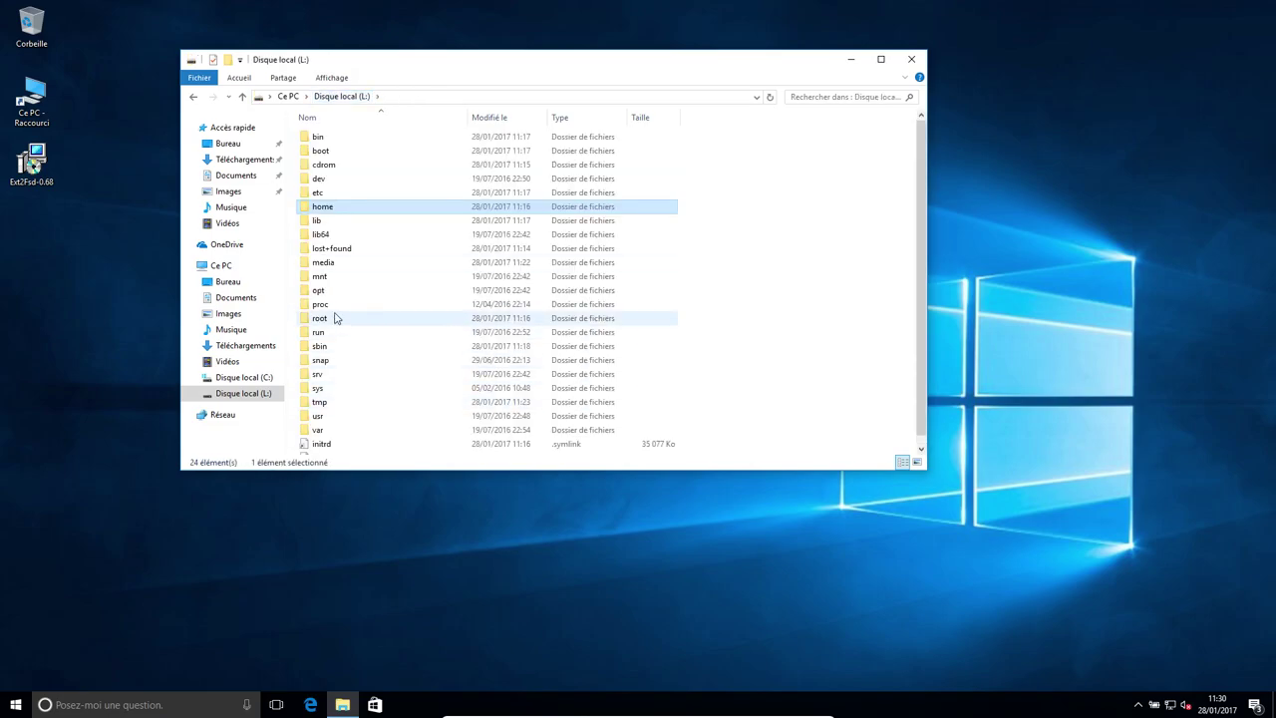
pyautogui.doubleClick(335, 317)
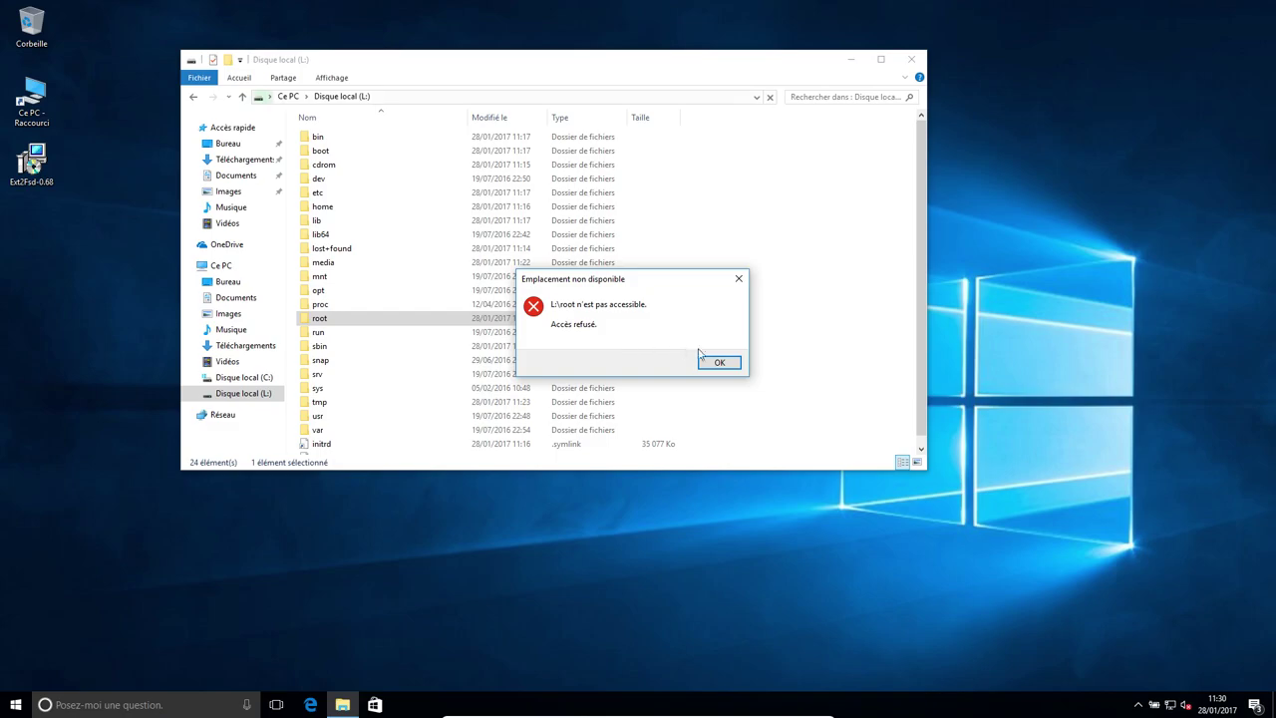
# Dismiss the access error, open the boot folder and try to permanently delete vmlinuz-4.4.0-31-generic, cancelling at the request for administrator rights.
pyautogui.click(722, 364)
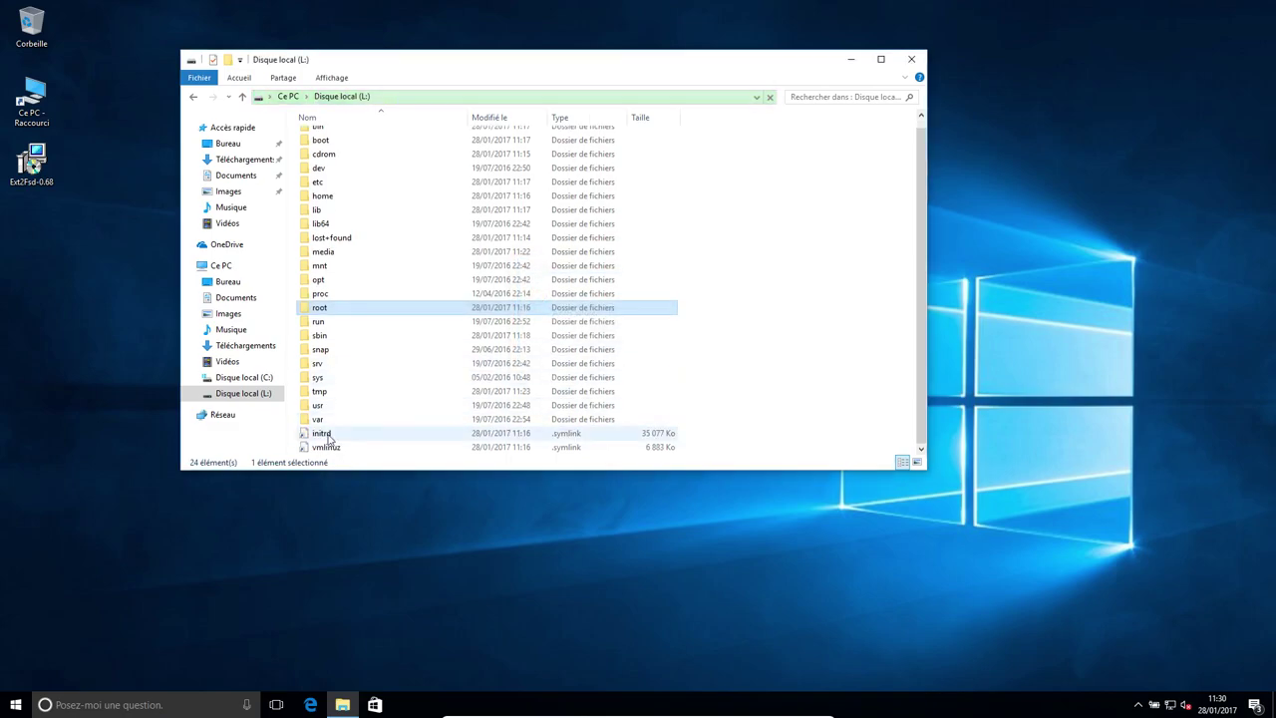
pyautogui.doubleClick(335, 150)
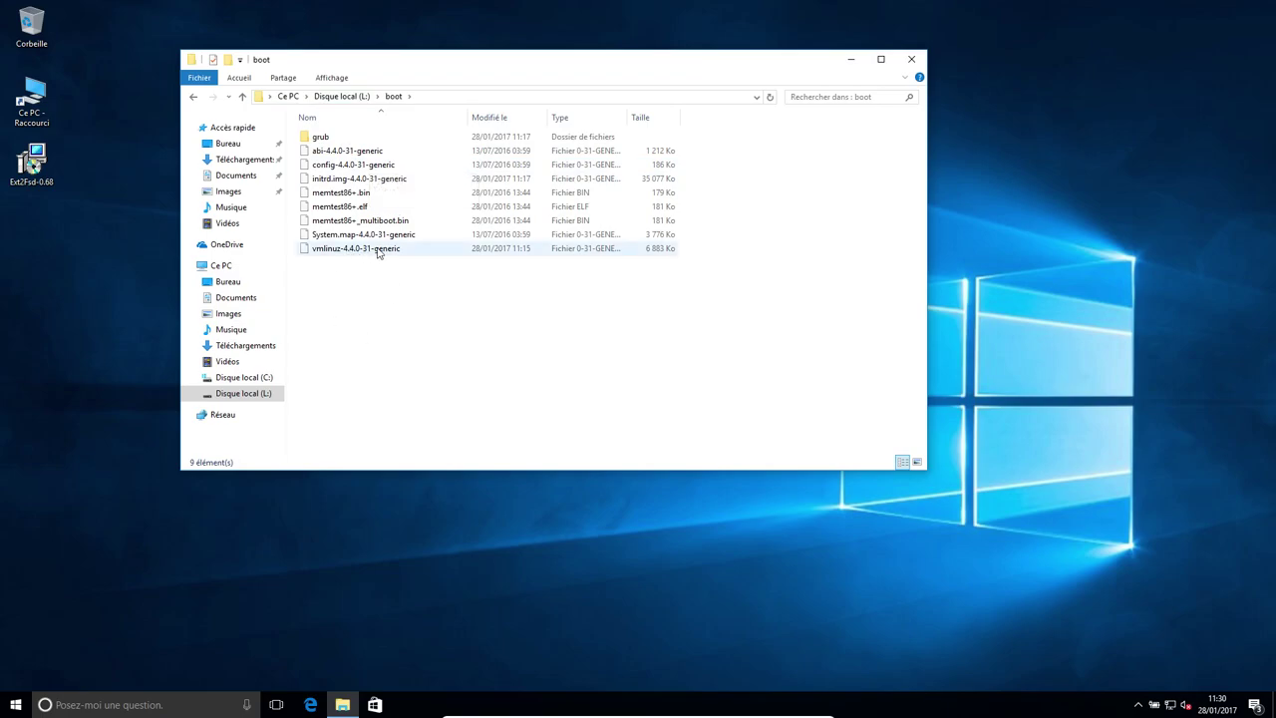
pyautogui.click(378, 253)
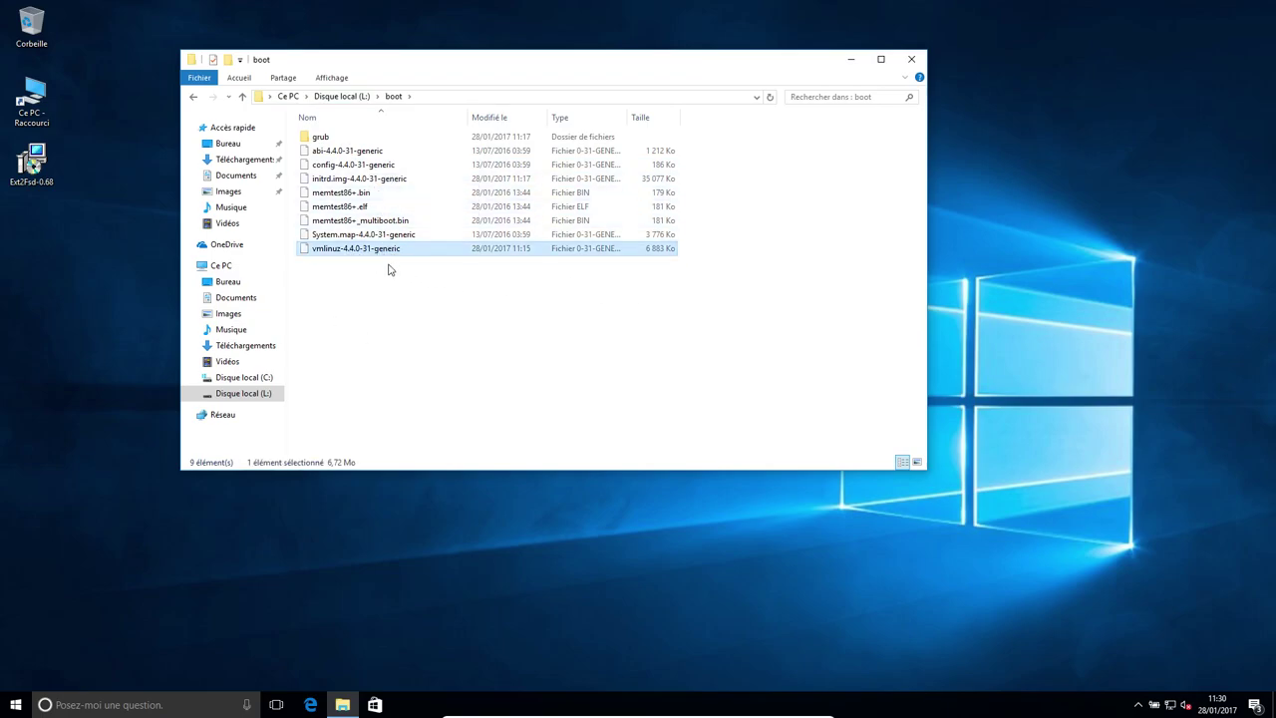
pyautogui.hotkey('shift', 'Delete')
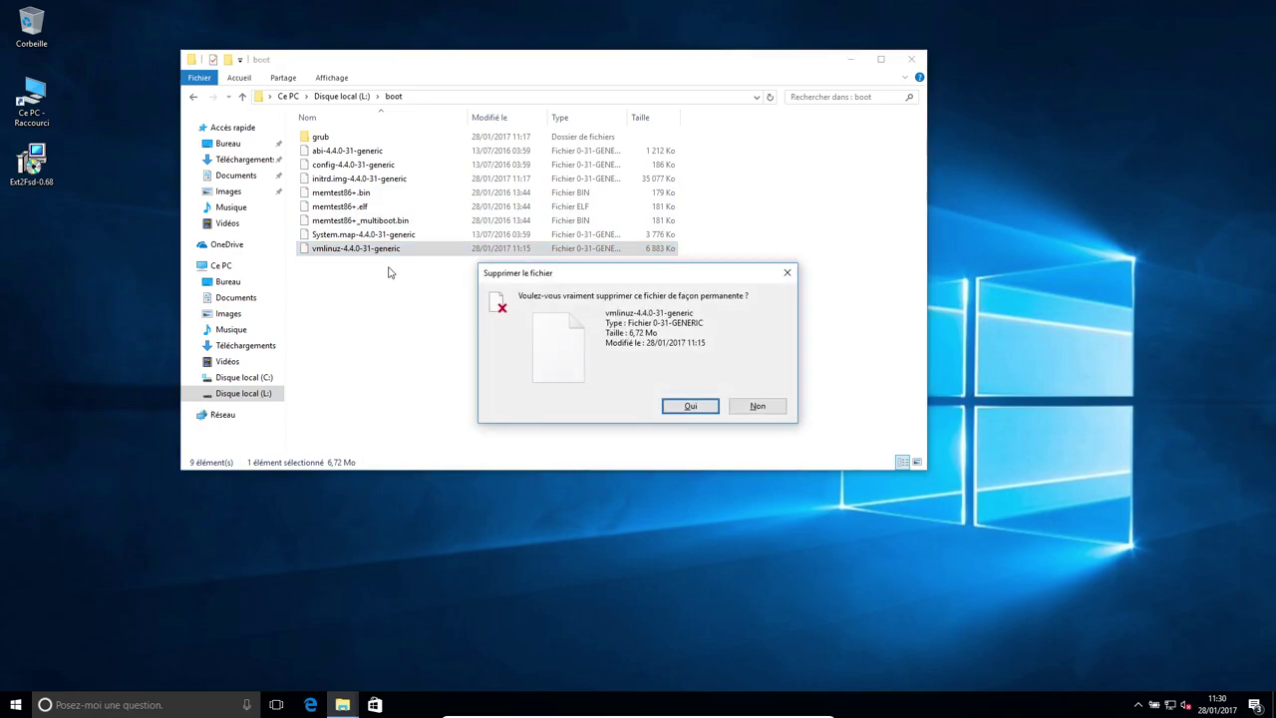
pyautogui.click(758, 407)
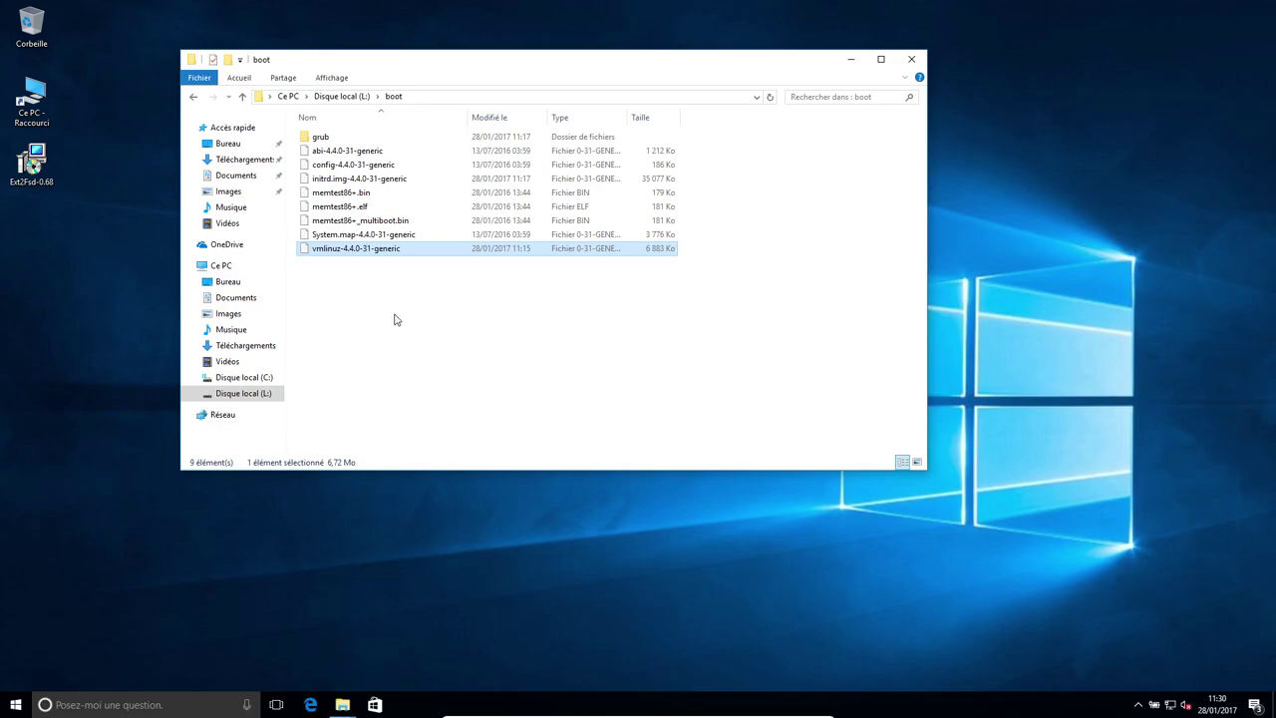
pyautogui.hotkey('shift', 'Delete')
pyautogui.click(684, 406)
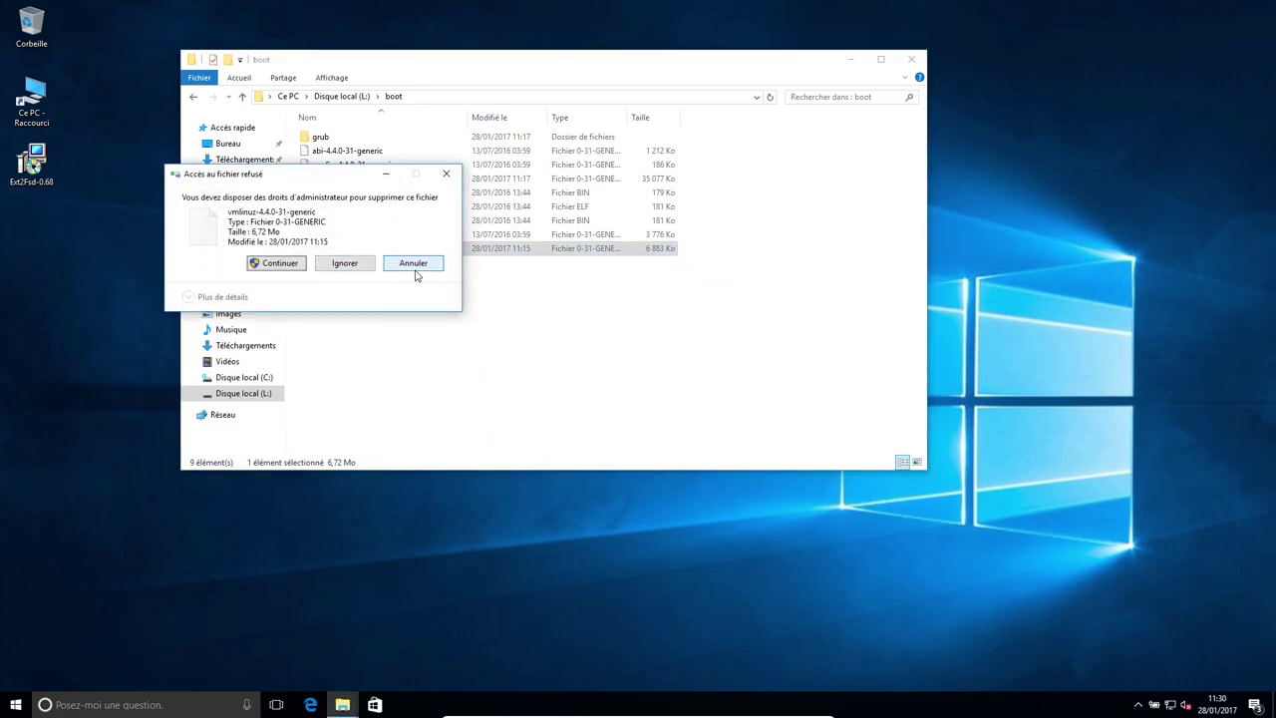
pyautogui.click(417, 263)
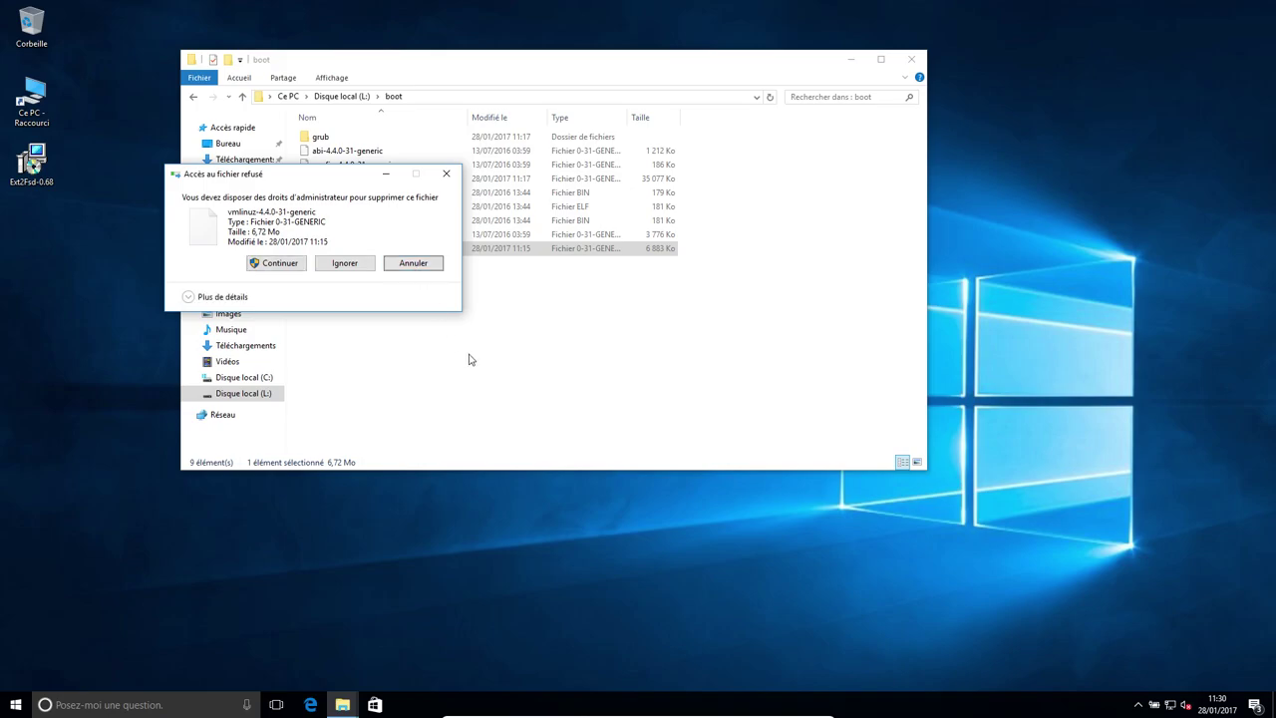
pyautogui.click(522, 417)
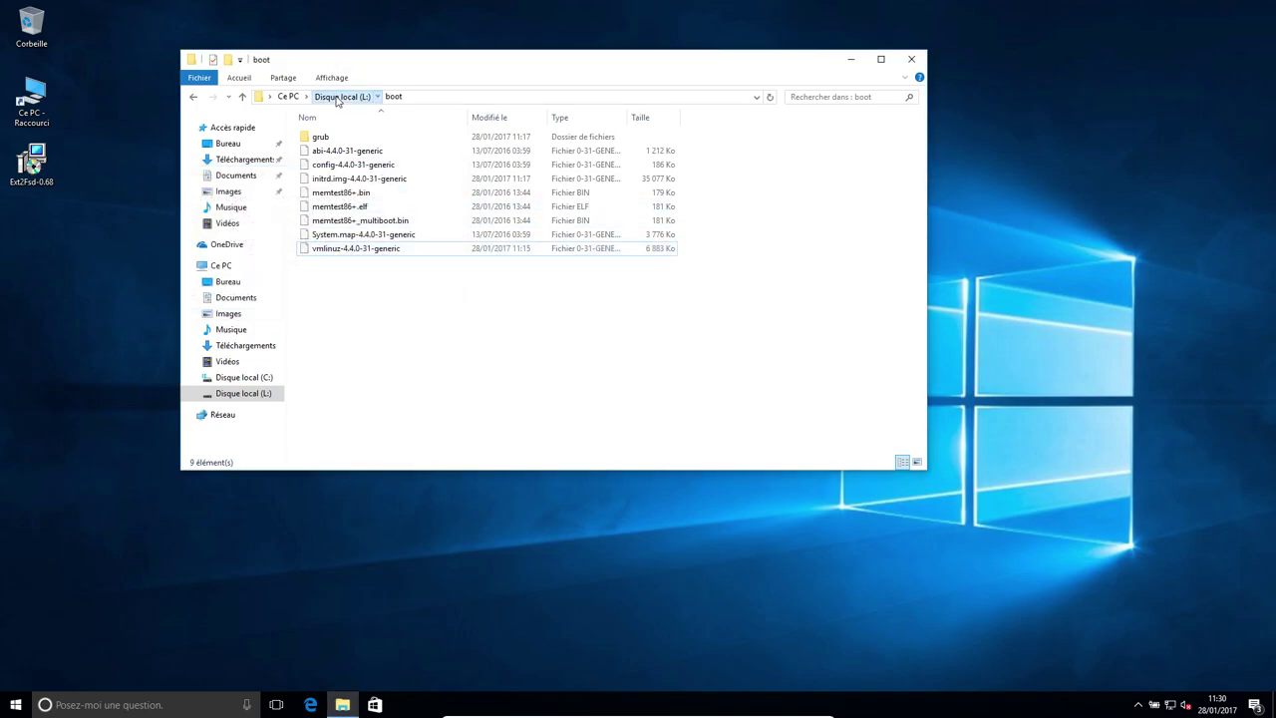
# Return to the top level of drive L:, look into the home folder and close the Explorer window.
pyautogui.click(341, 96)
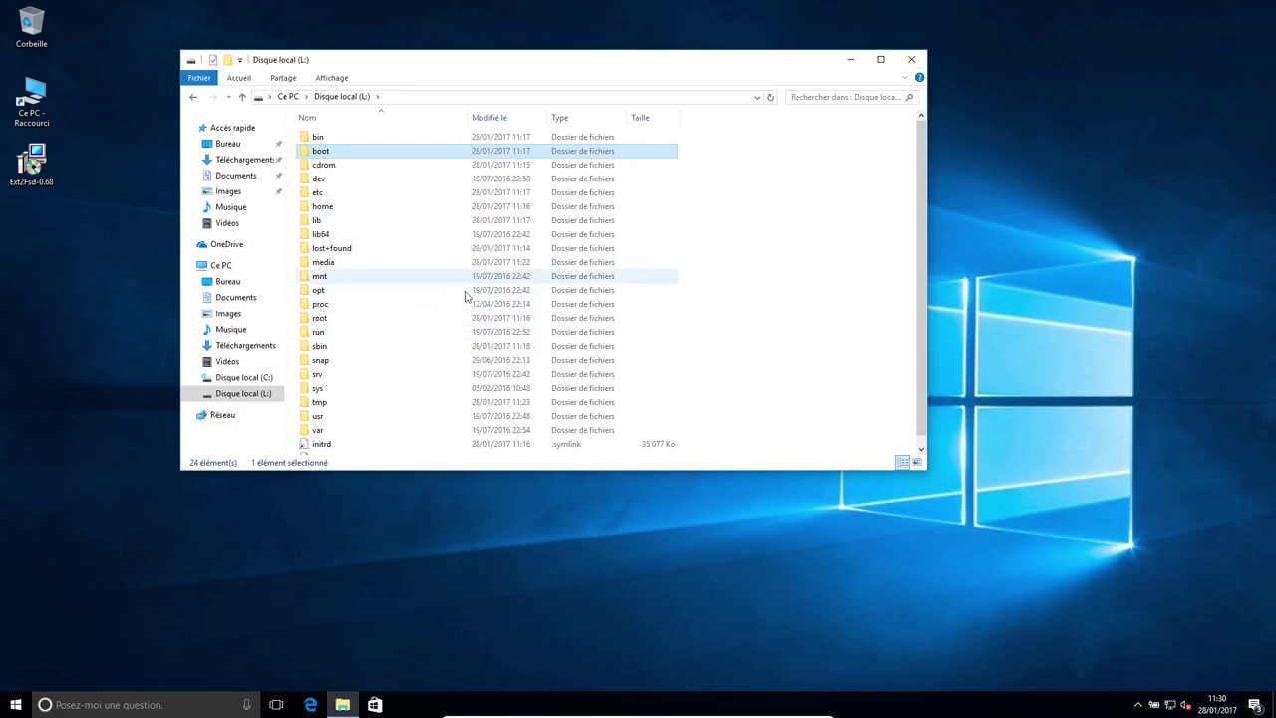
pyautogui.scroll(-1, 473, 285)
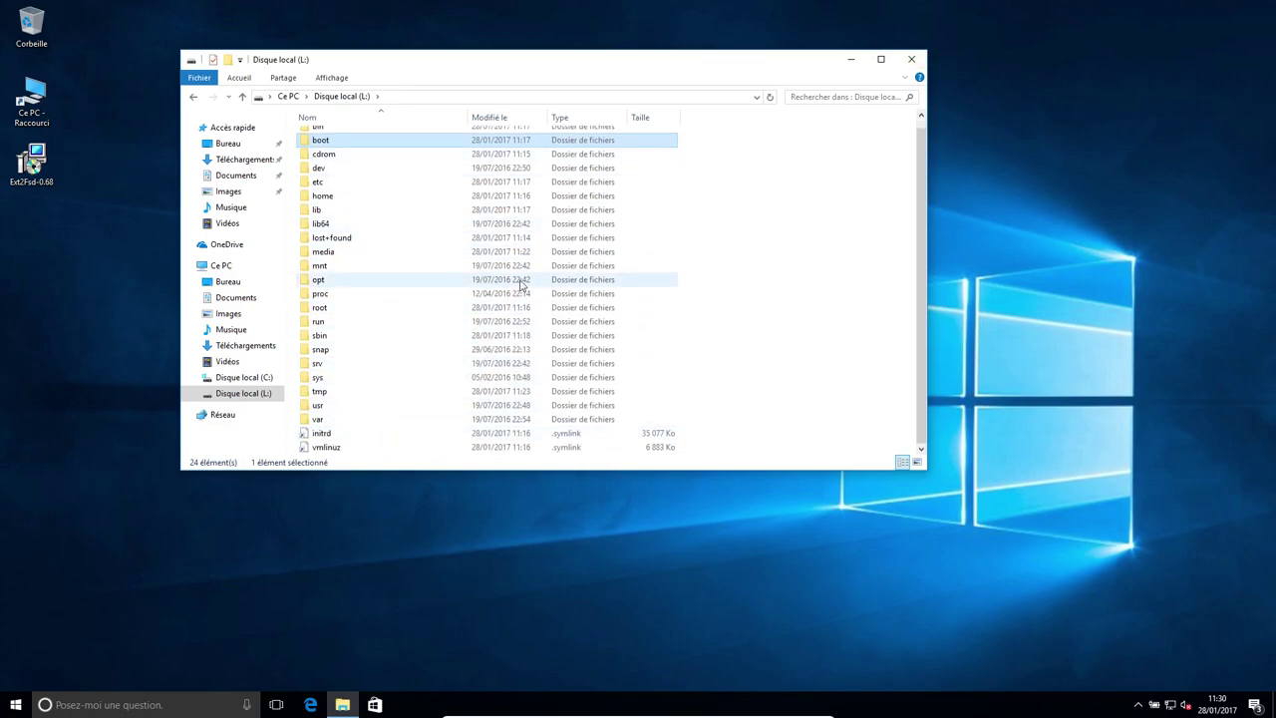
pyautogui.doubleClick(405, 198)
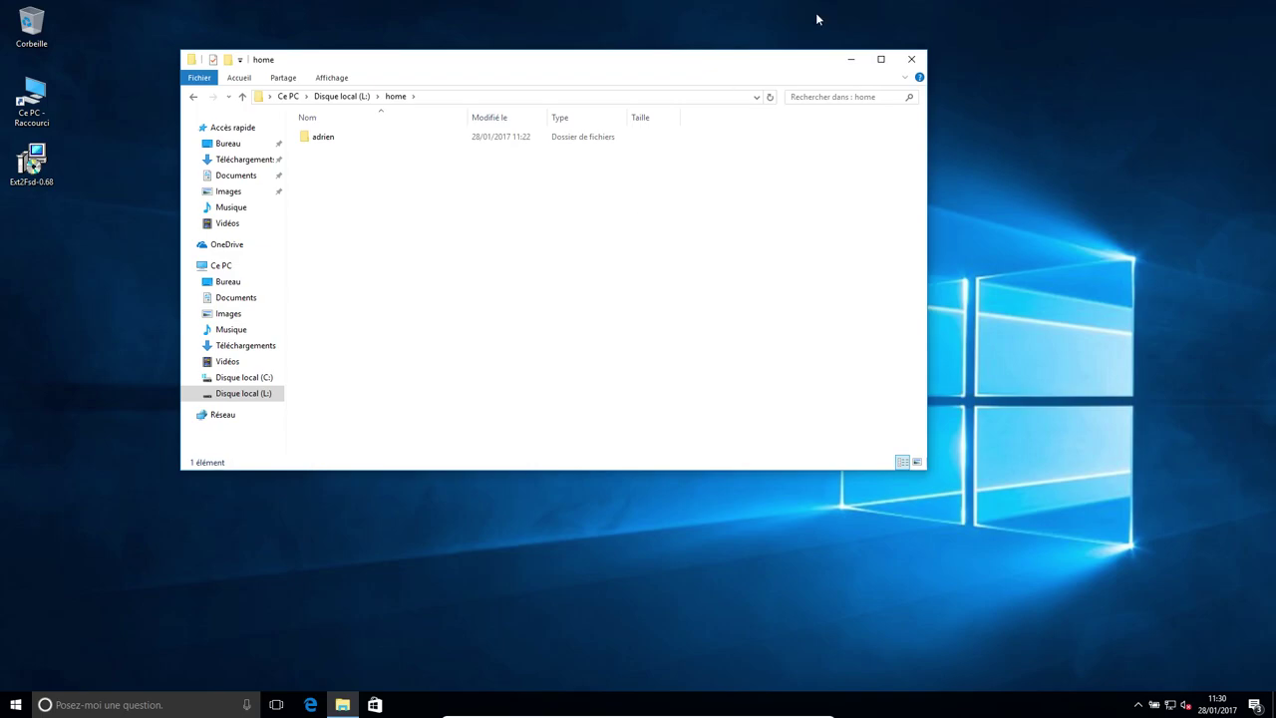
pyautogui.click(906, 61)
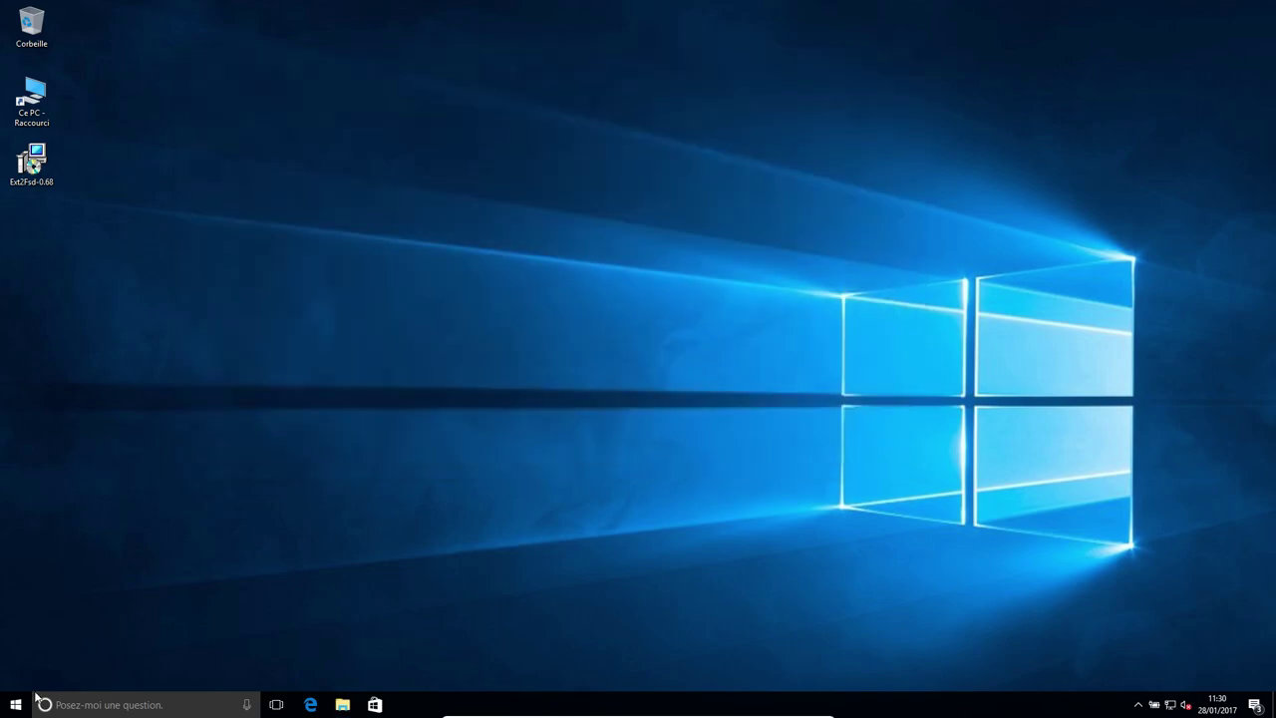
# Restart the computer from Windows and boot into Ubuntu.
pyautogui.click(16, 703)
pyautogui.click(15, 675)
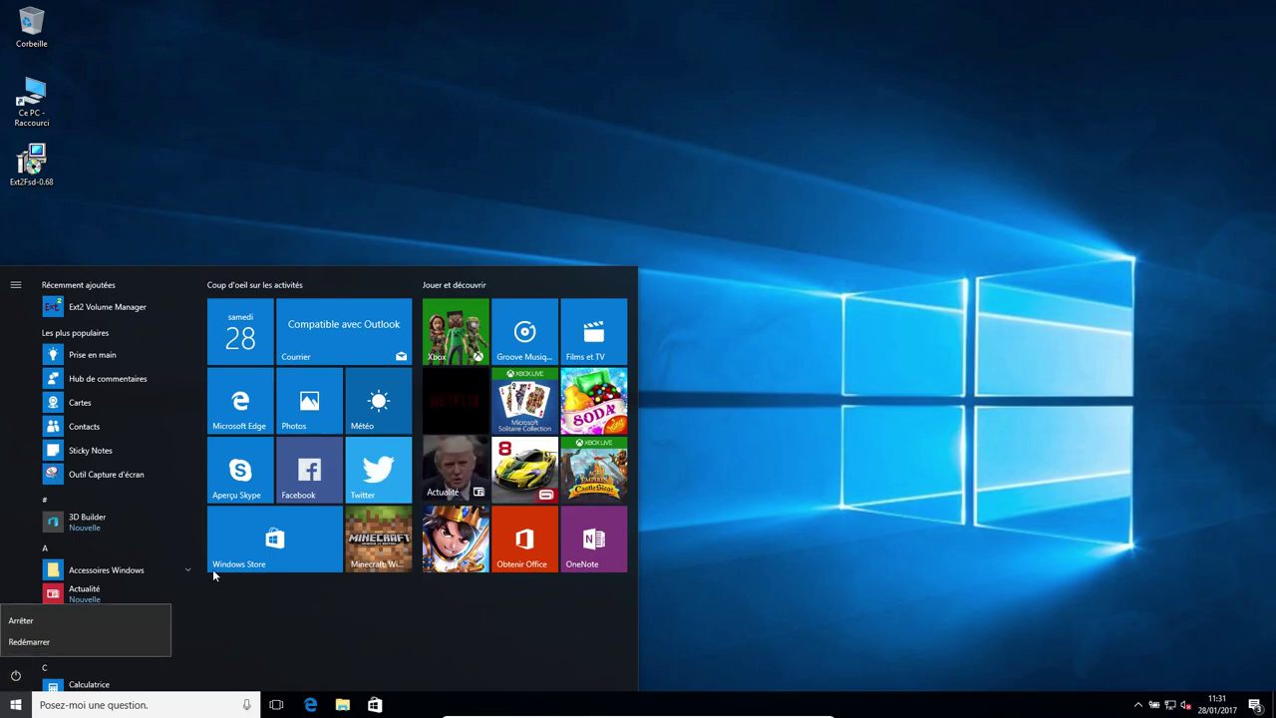
pyautogui.click(29, 641)
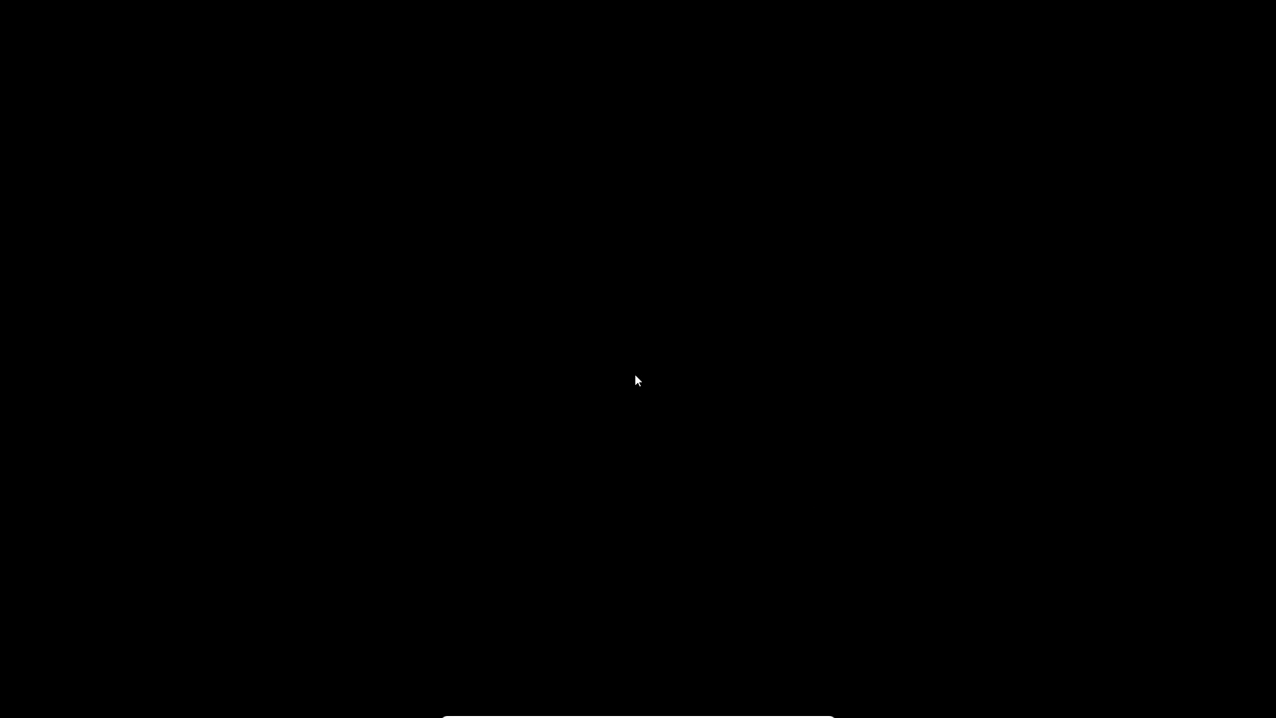
pyautogui.press('Down')
pyautogui.press('Down')
pyautogui.press('Down')
pyautogui.press('Up')
pyautogui.press('Up')
pyautogui.press('Up')
pyautogui.press('Return')
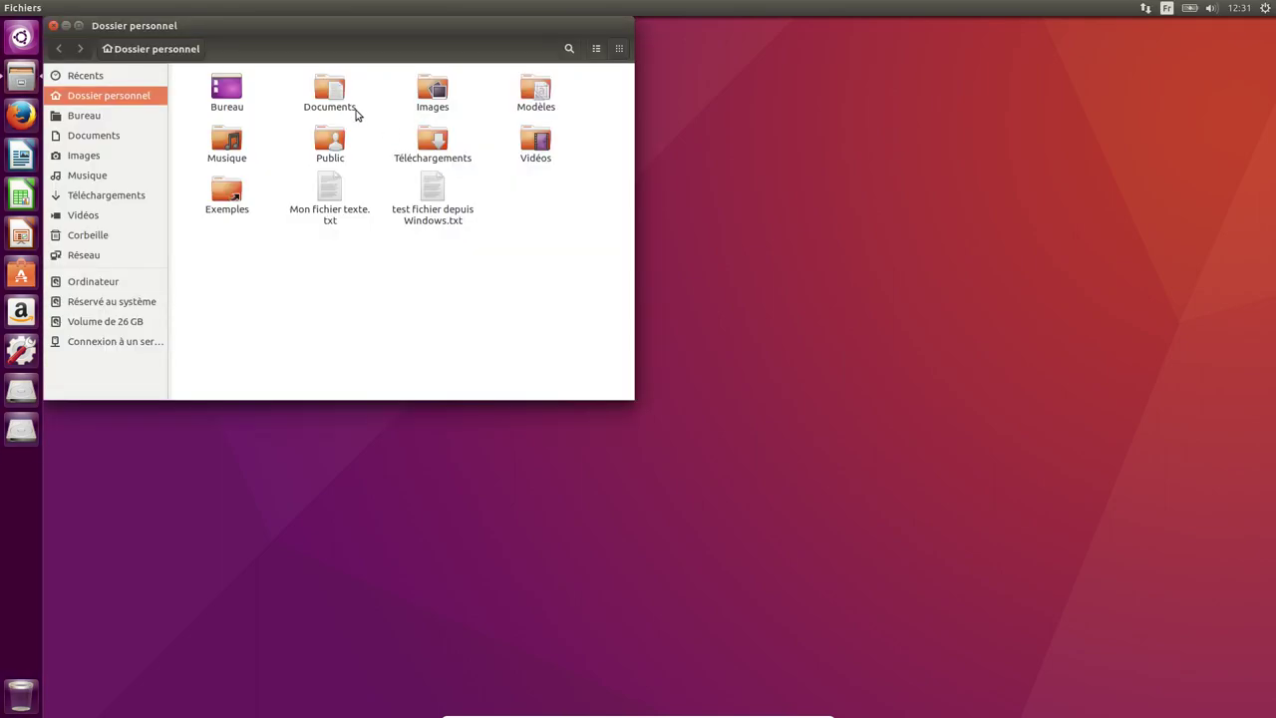
# Open "test fichier depuis Windows.txt" from the Ubuntu home folder, check its accented text and close the editor.
pyautogui.moveTo(337, 28); pyautogui.dragTo(667, 147)
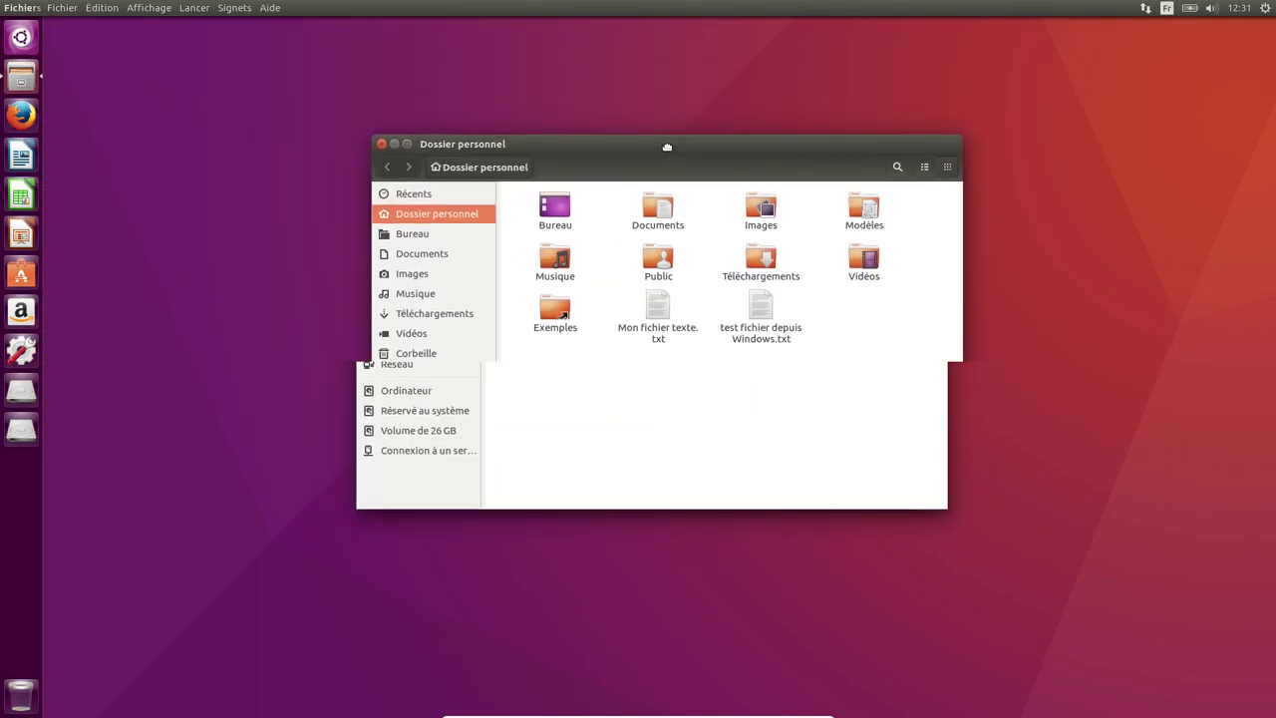
pyautogui.doubleClick(774, 343)
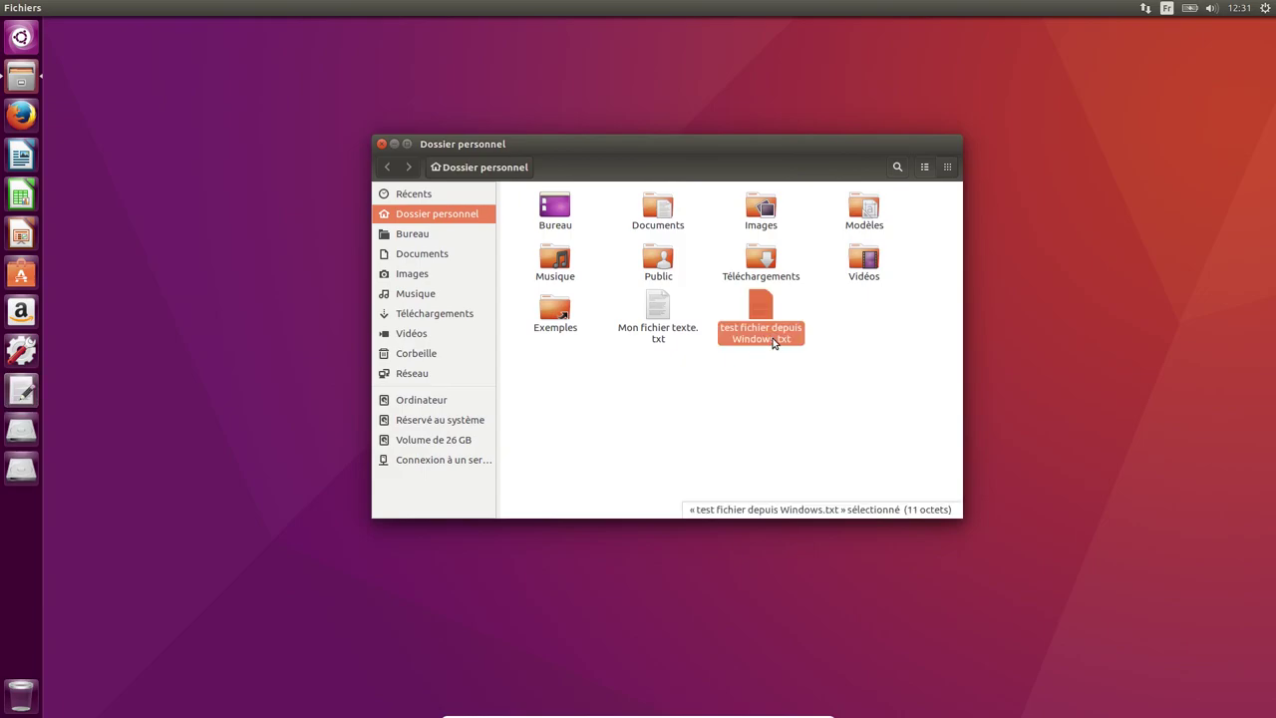
pyautogui.moveTo(362, 247); pyautogui.dragTo(706, 148)
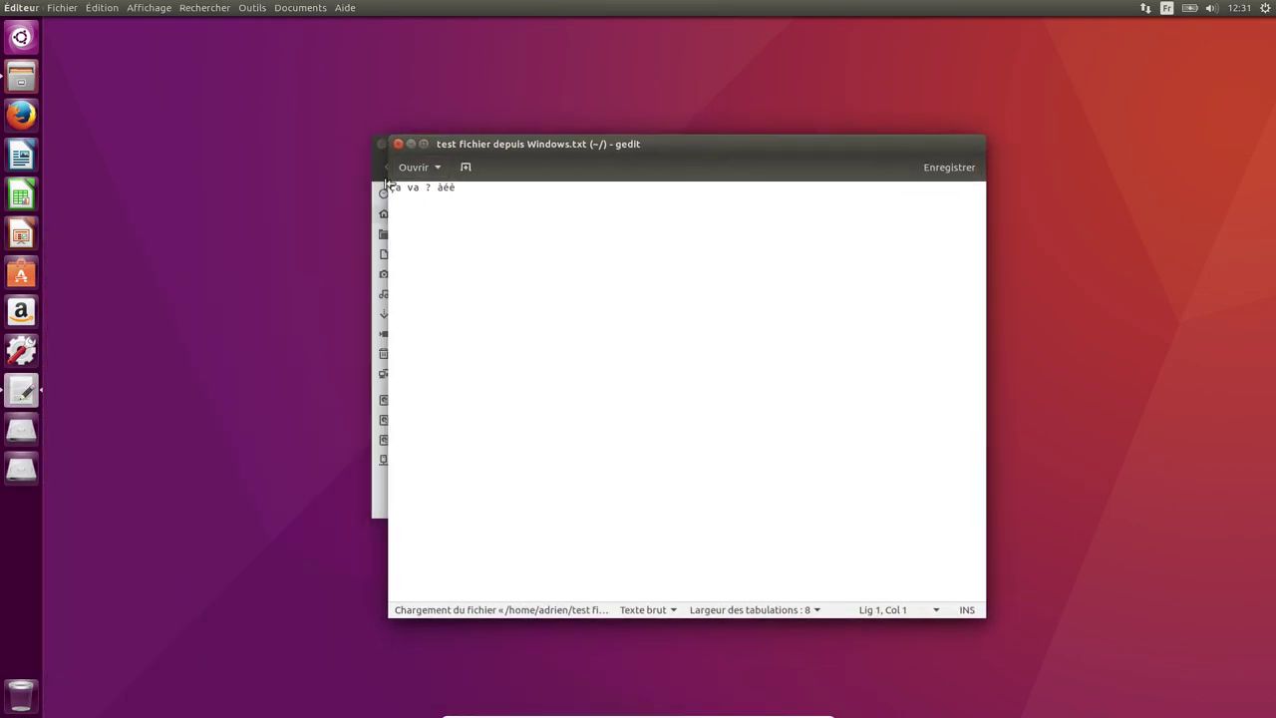
pyautogui.moveTo(459, 188); pyautogui.dragTo(414, 186)
pyautogui.click(609, 243)
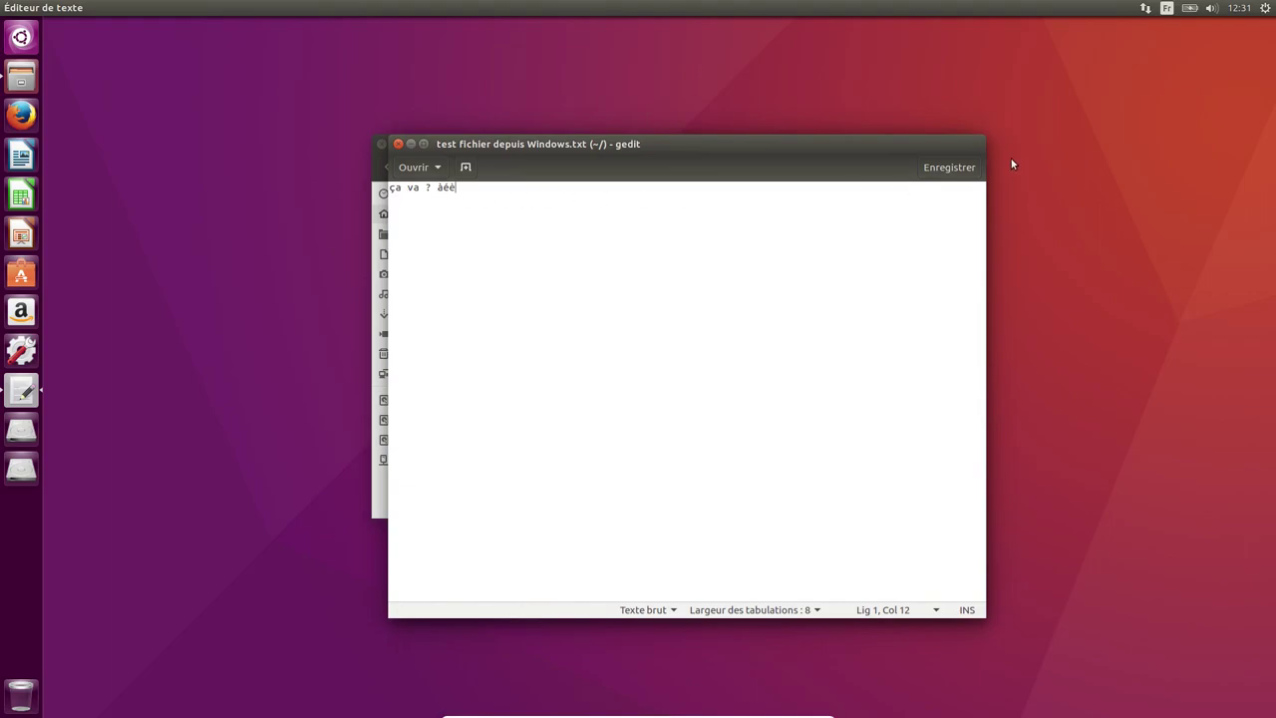
pyautogui.click(396, 145)
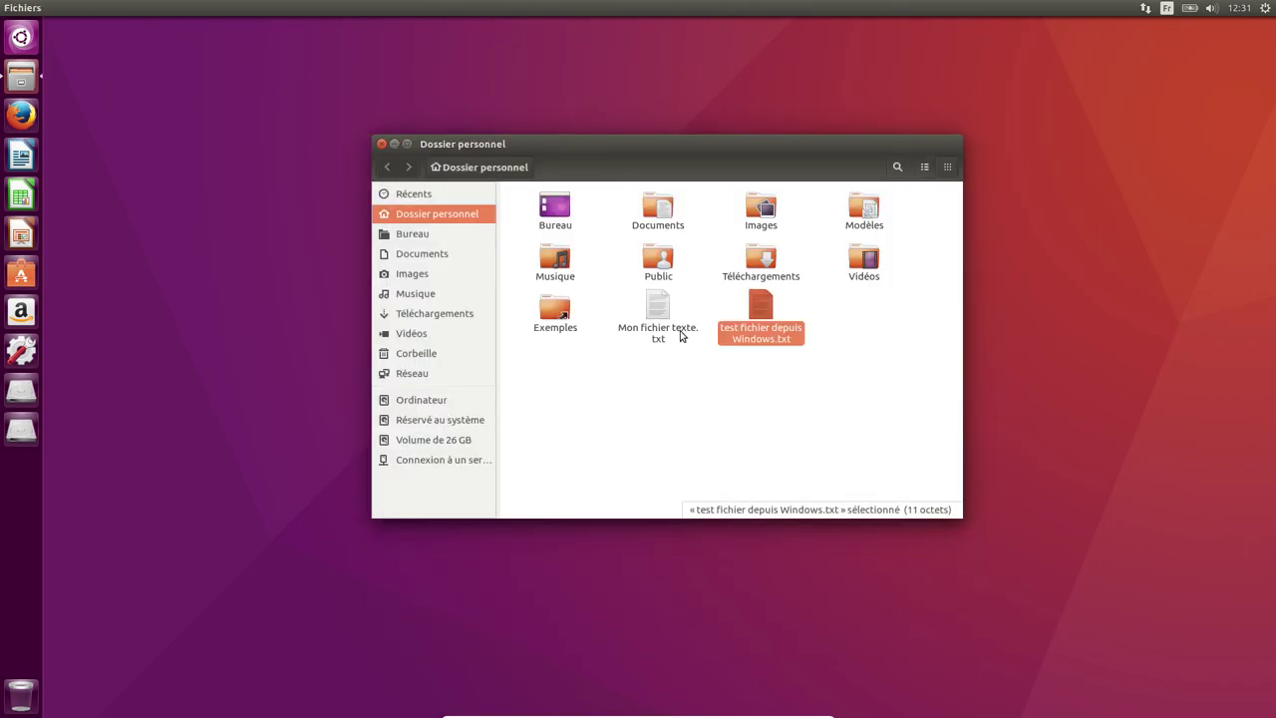
# Examine the general properties and permissions of "test fichier depuis Windows.txt", and close its properties.
pyautogui.rightClick(760, 310)
pyautogui.click(780, 528)
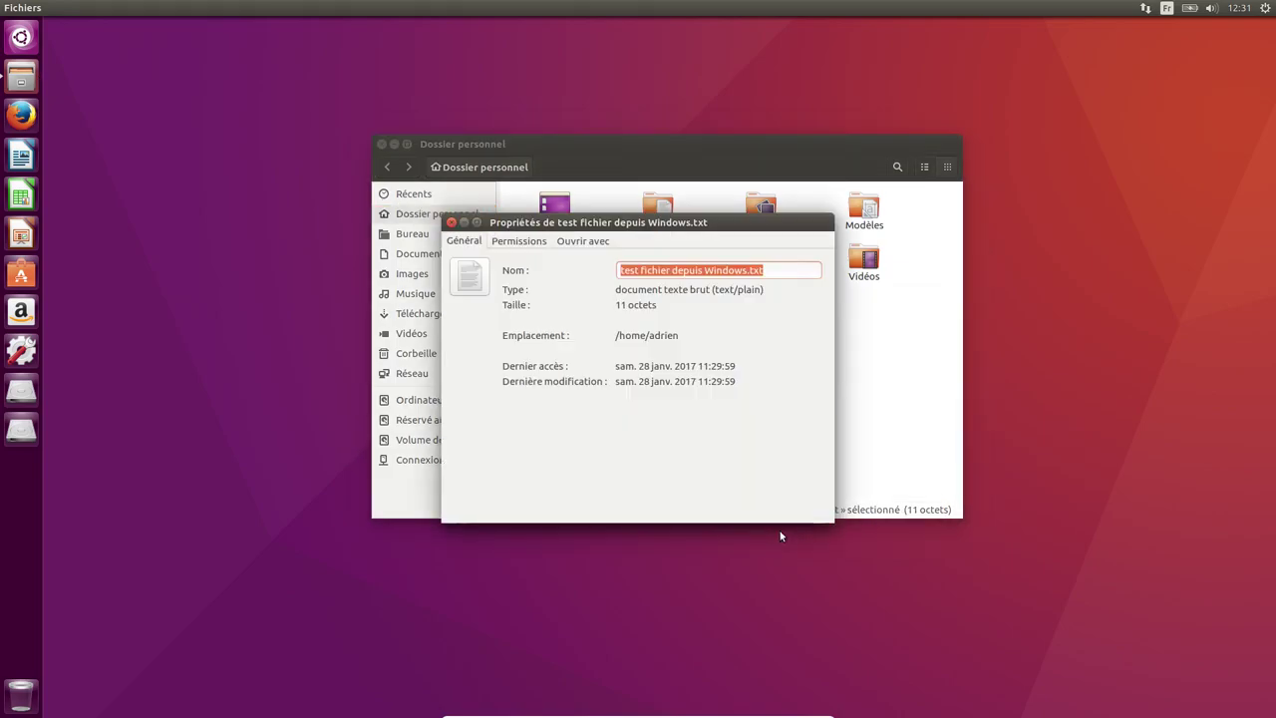
pyautogui.click(522, 244)
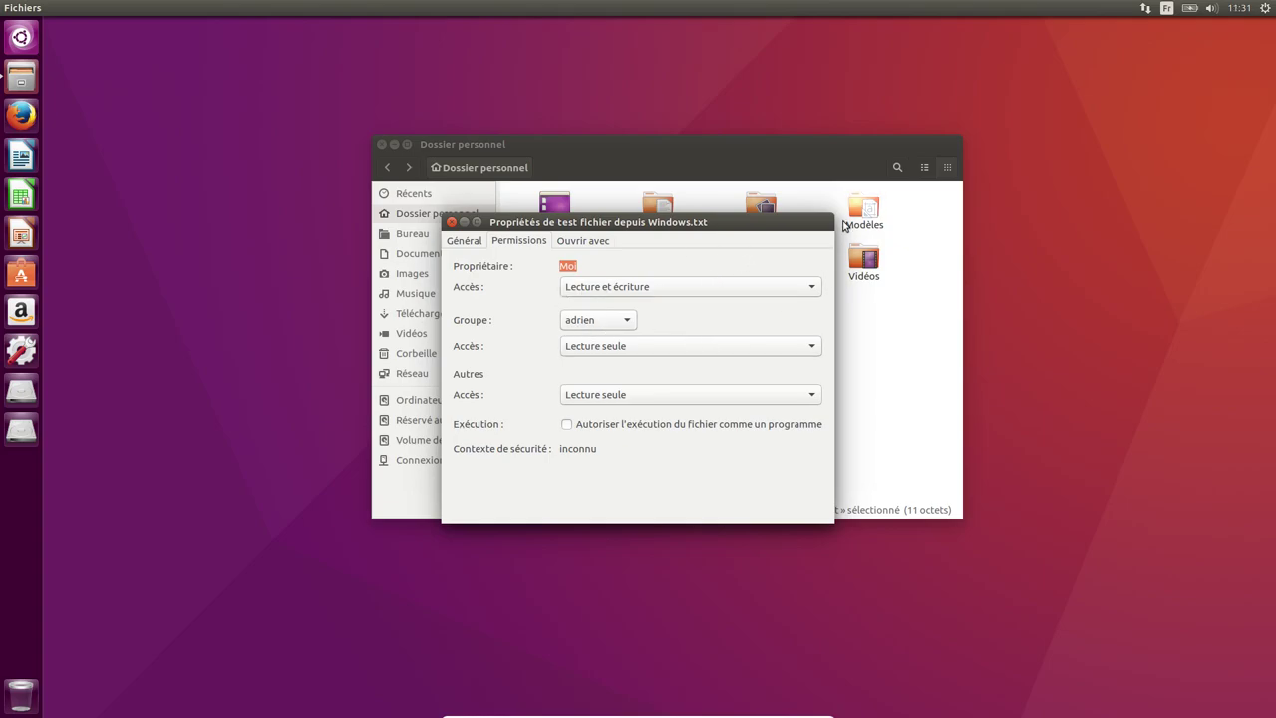
pyautogui.click(452, 222)
# Open a terminal in the home folder and list its files in detail with "ls -l".
pyautogui.rightClick(675, 396)
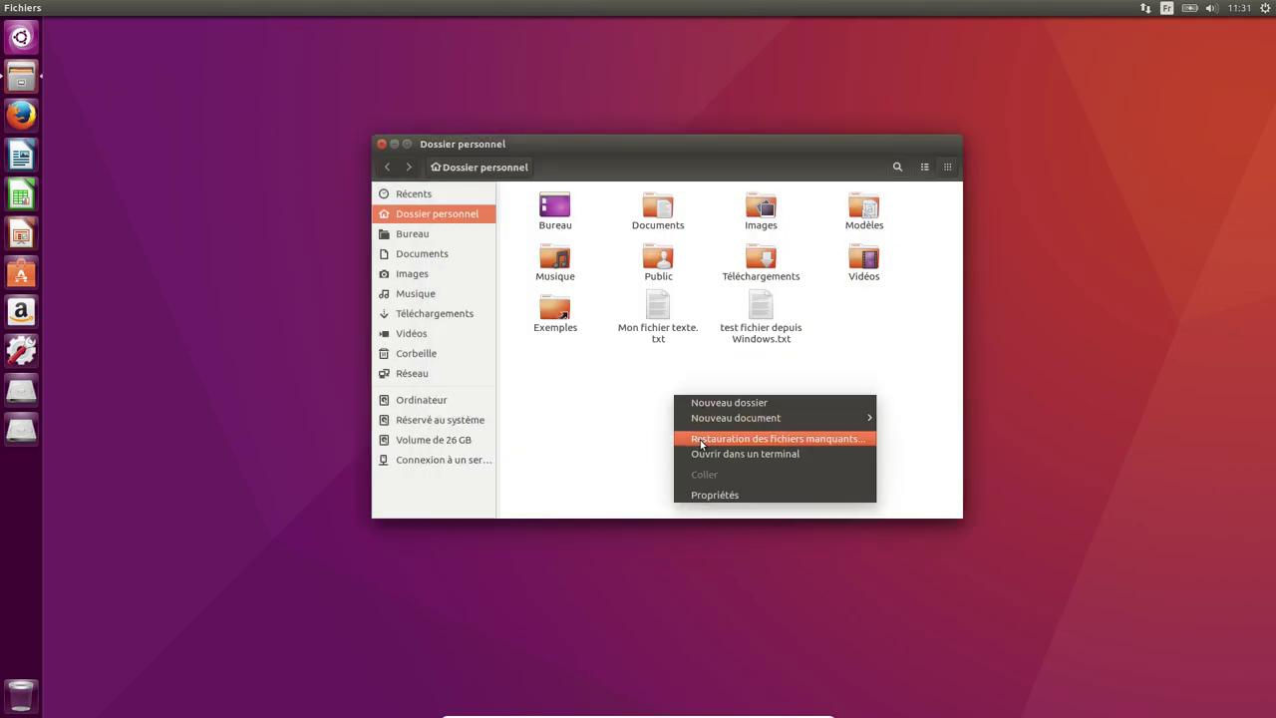
pyautogui.click(712, 456)
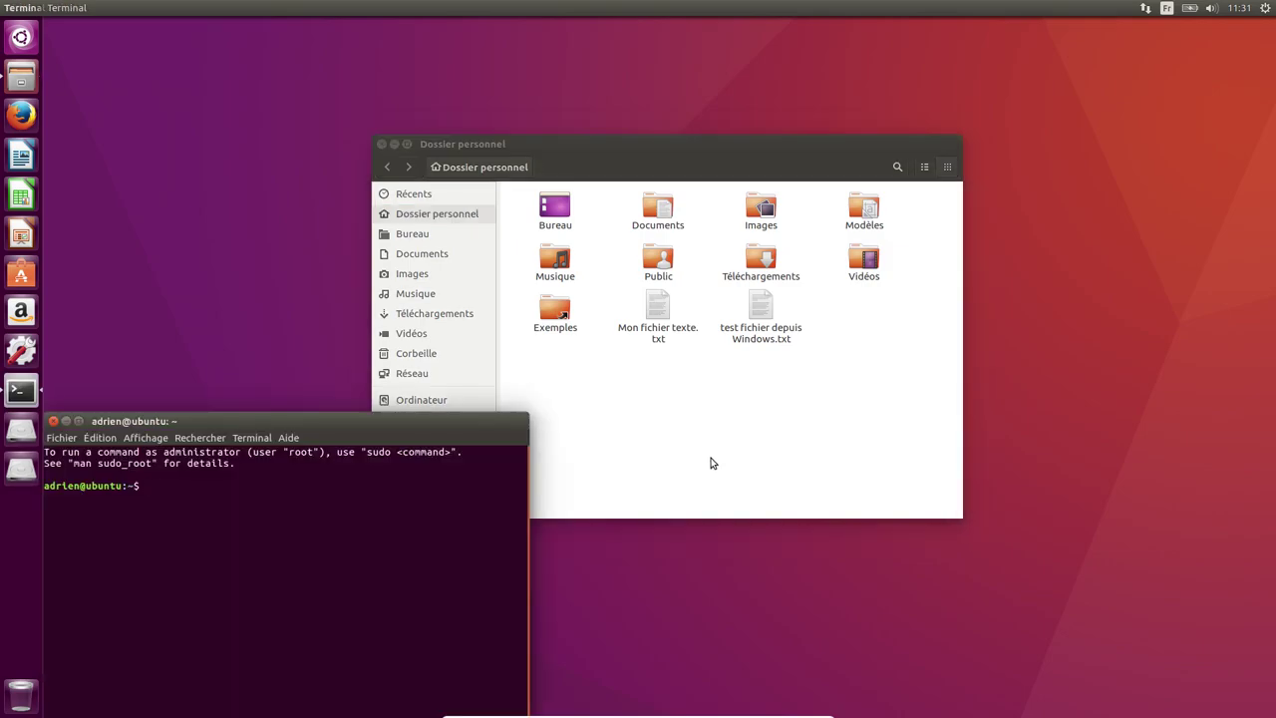
pyautogui.write('ls -l')
pyautogui.press('Return')
pyautogui.moveTo(450, 399); pyautogui.dragTo(816, 171)
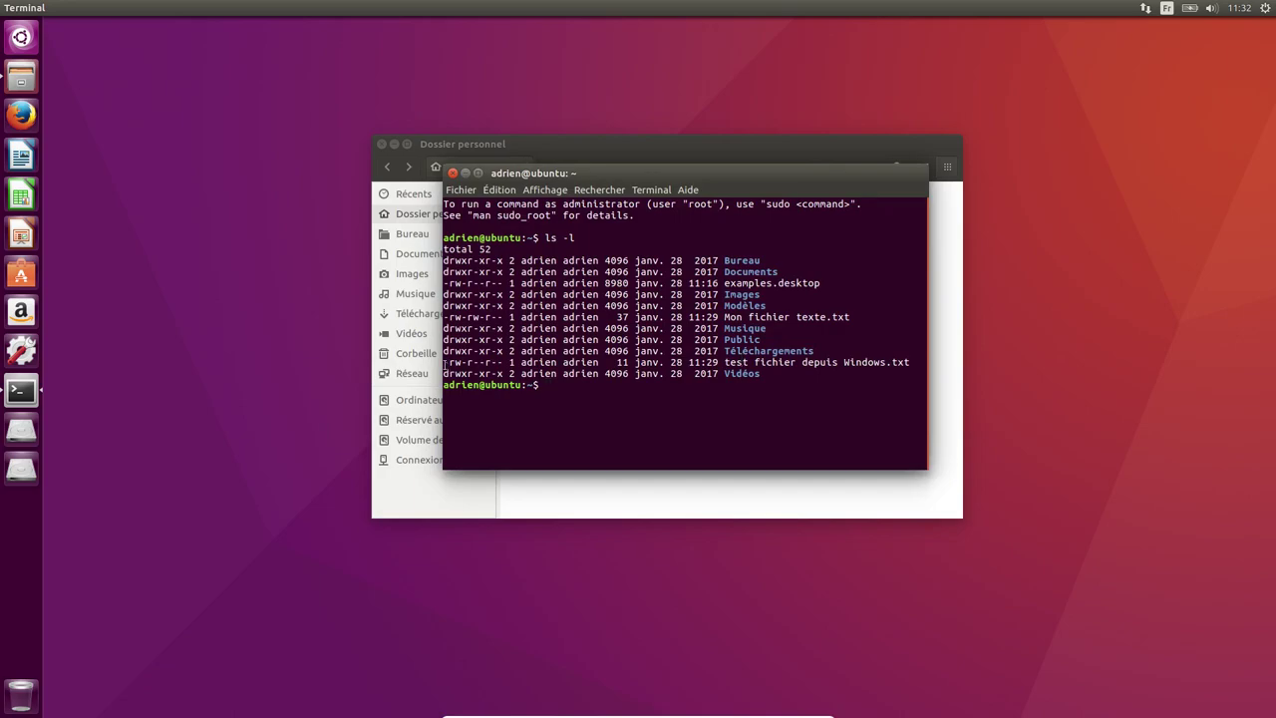
# Compare the listed permissions of "test fichier depuis Windows.txt" and "Mon fichier texte.txt", and close the terminal.
pyautogui.moveTo(444, 362); pyautogui.dragTo(510, 363)
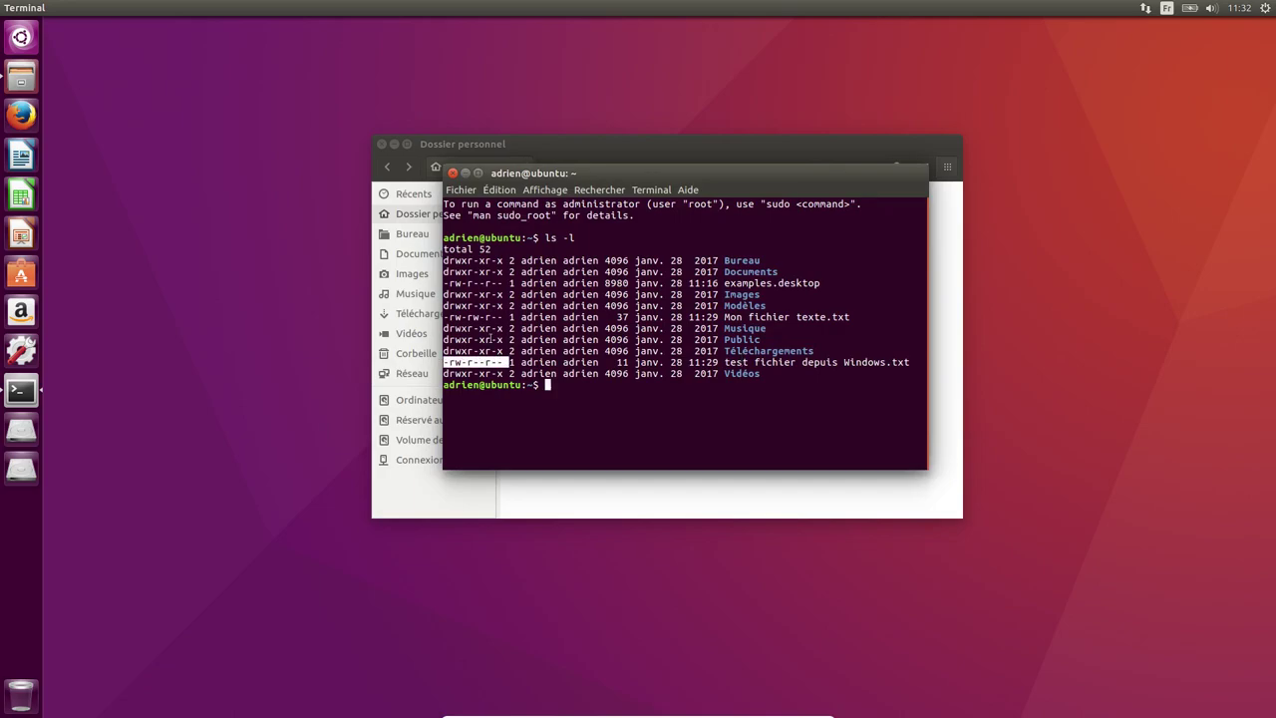
pyautogui.moveTo(504, 316); pyautogui.dragTo(443, 317)
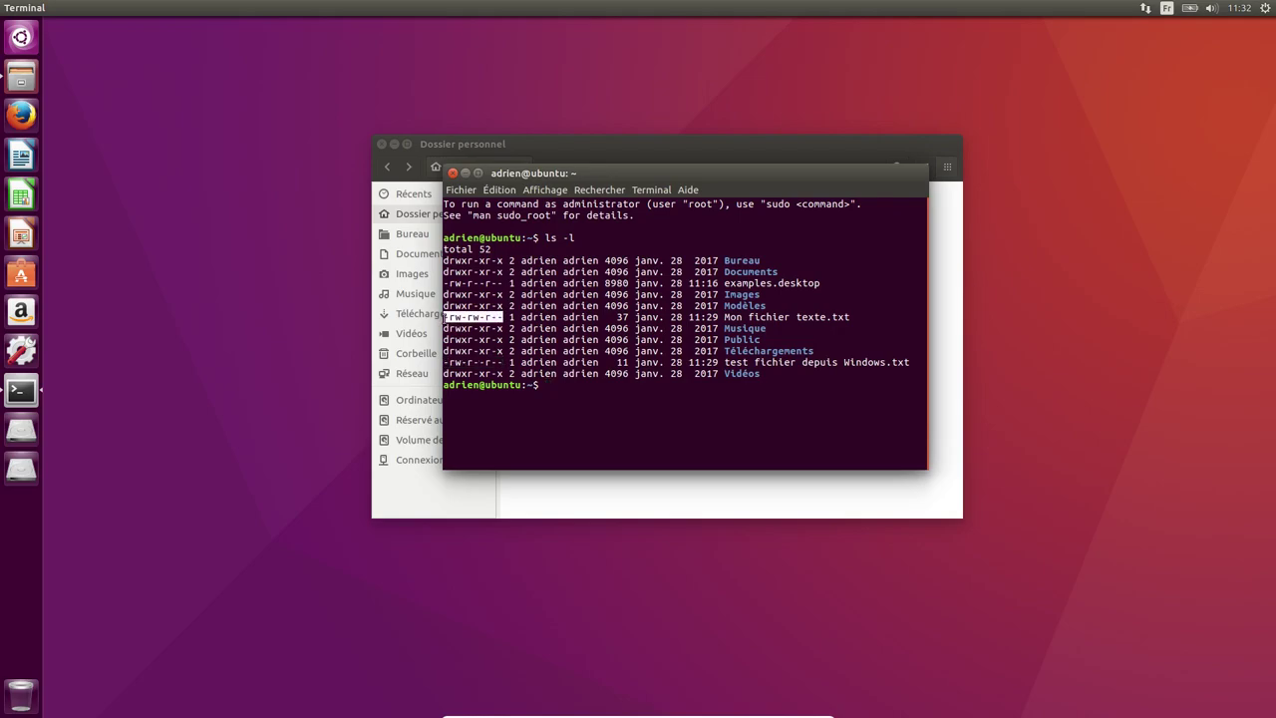
pyautogui.click(475, 361)
pyautogui.moveTo(475, 362); pyautogui.dragTo(467, 362)
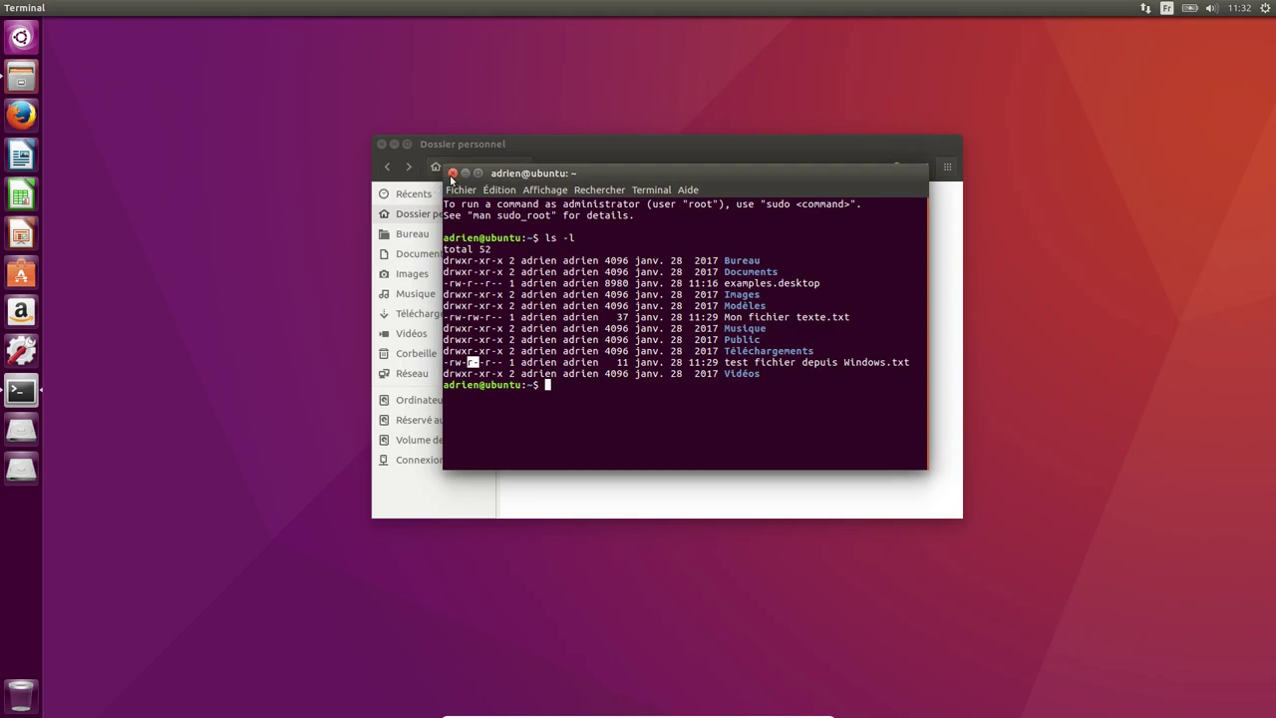
pyautogui.click(451, 172)
# Add the line "kjrdfkjeshtlkdlfygh" below a blank line in "test fichier depuis Windows.txt", save it and close the editor.
pyautogui.click(748, 336)
pyautogui.doubleClick(748, 336)
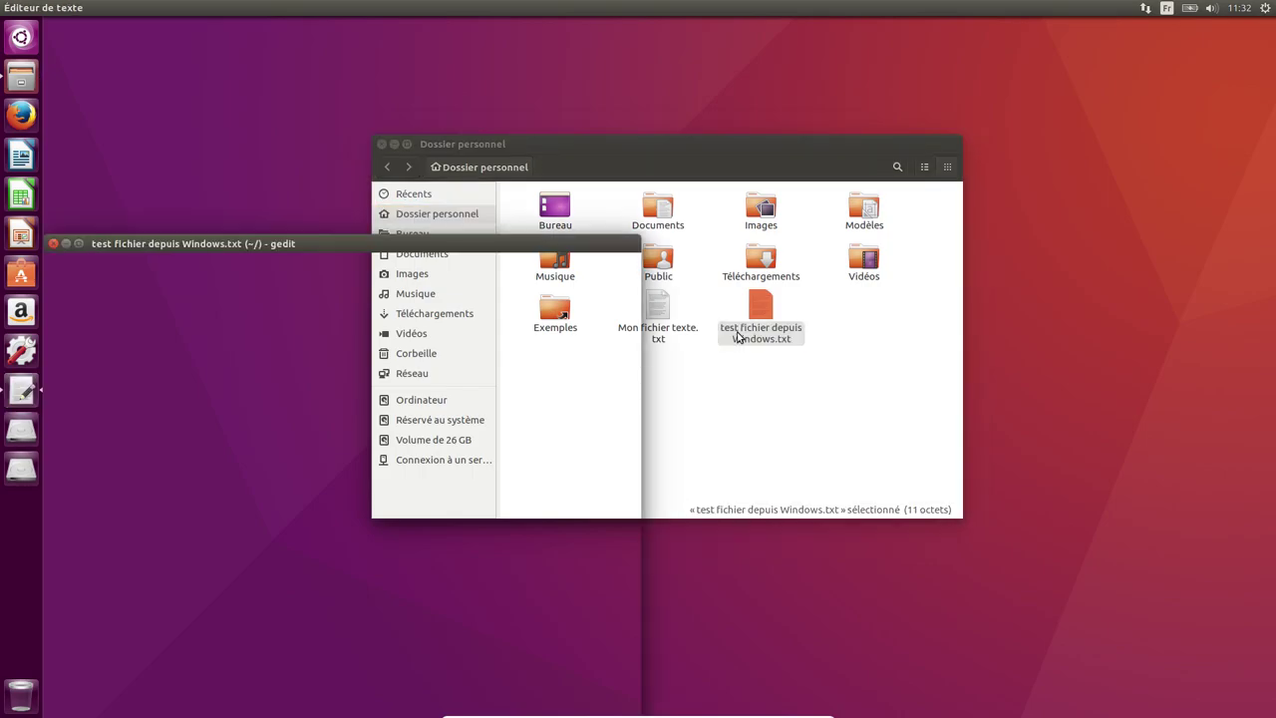
pyautogui.moveTo(337, 247); pyautogui.dragTo(743, 167)
pyautogui.press('Return')
pyautogui.press('Return')
pyautogui.write('kjrdfkjeshtlkdlfygh')
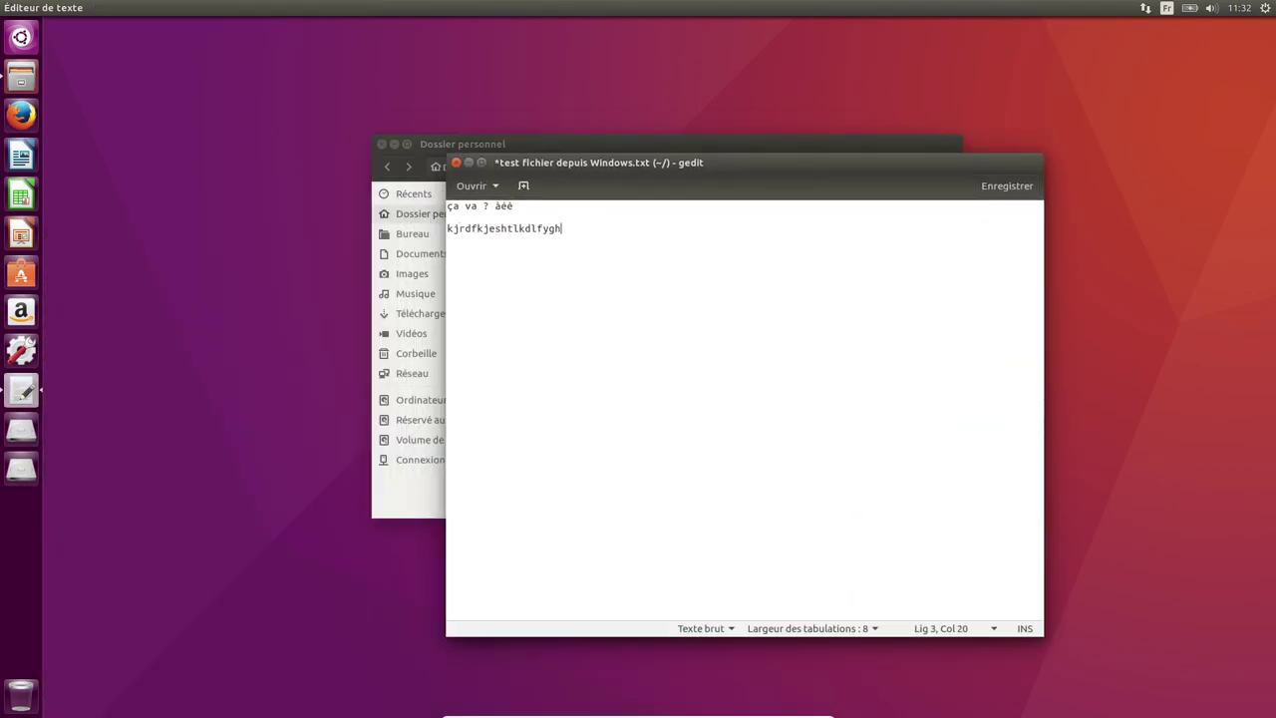
pyautogui.click(1007, 185)
pyautogui.click(455, 163)
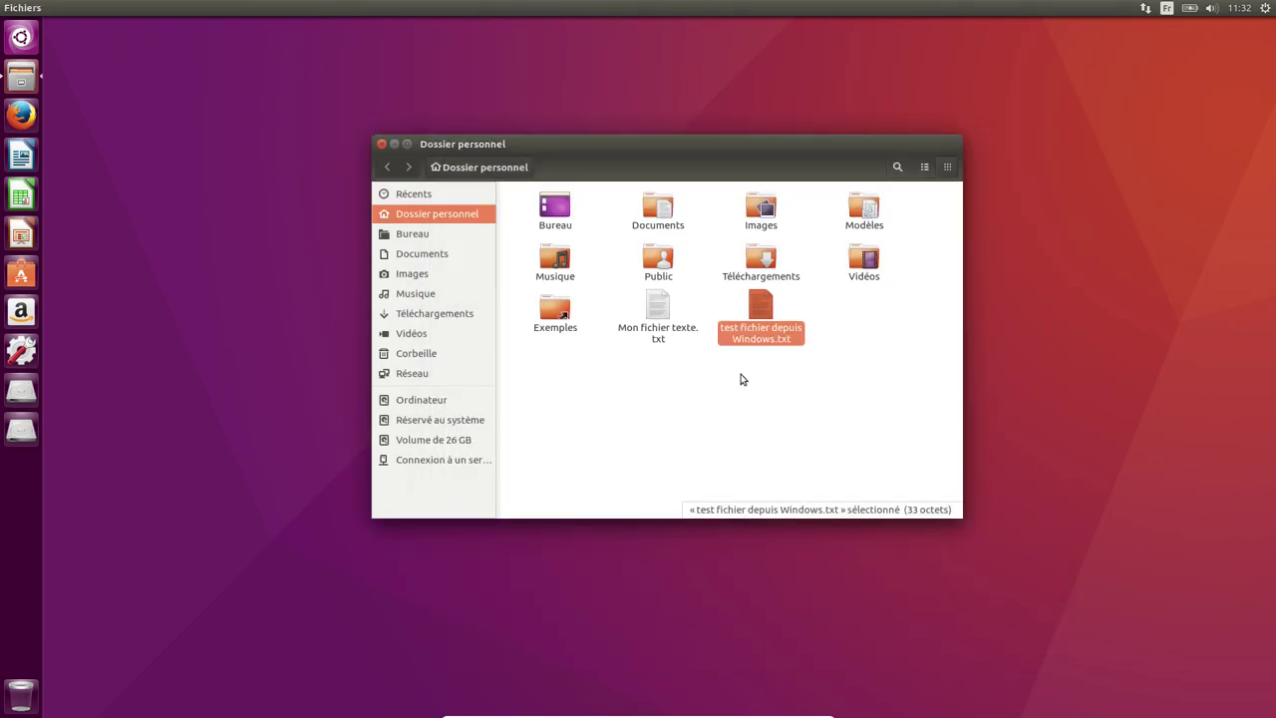
# Reopen "test fichier depuis Windows.txt" to check the saved text, and close the editor and the home folder window.
pyautogui.doubleClick(755, 333)
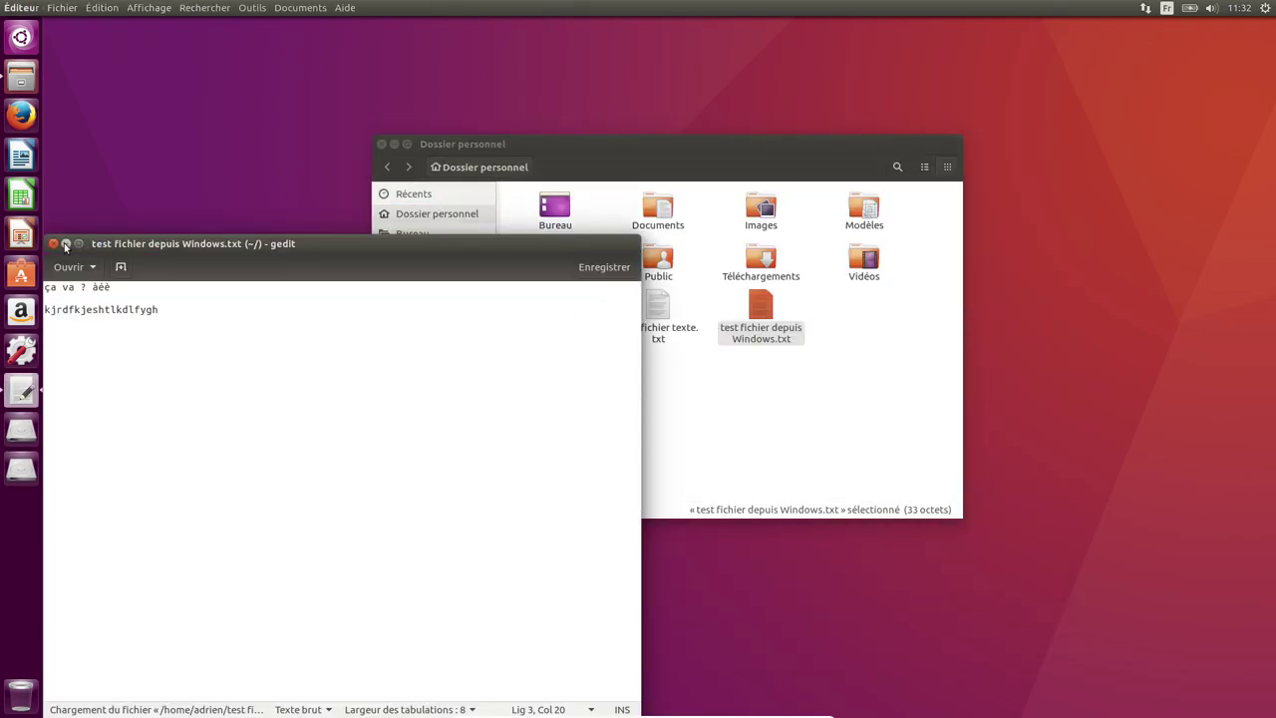
pyautogui.click(52, 243)
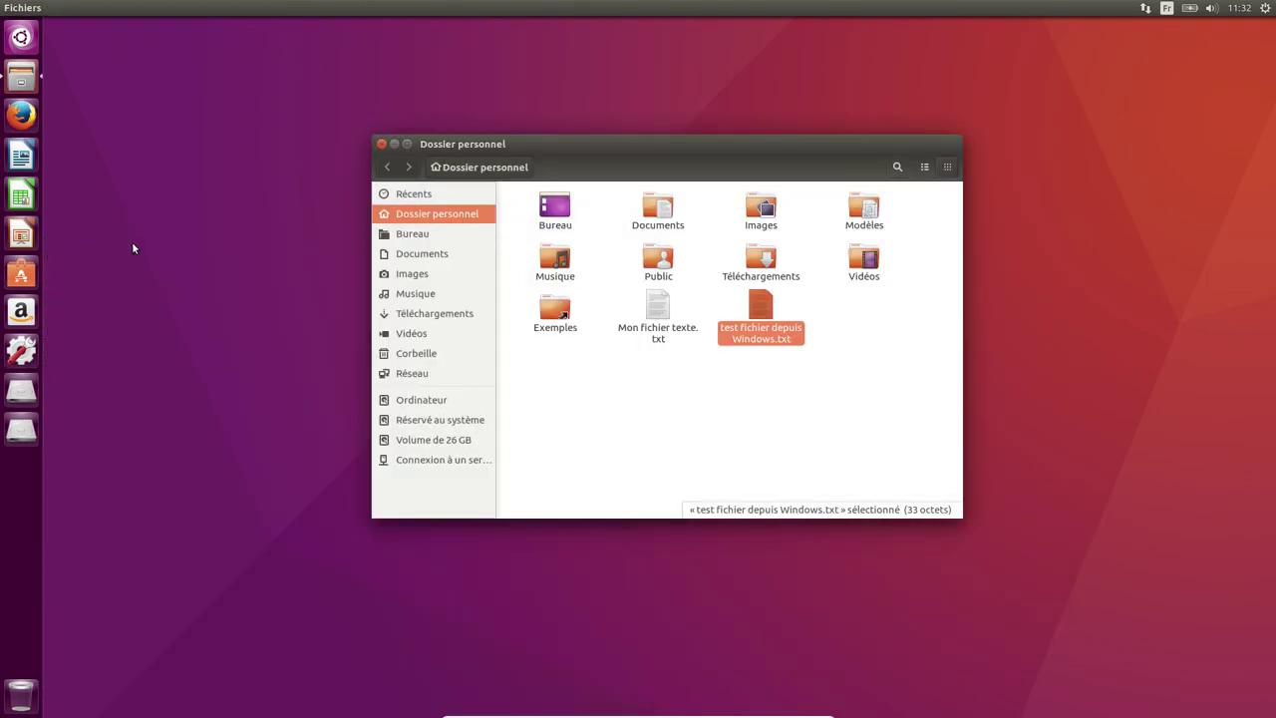
pyautogui.click(380, 145)
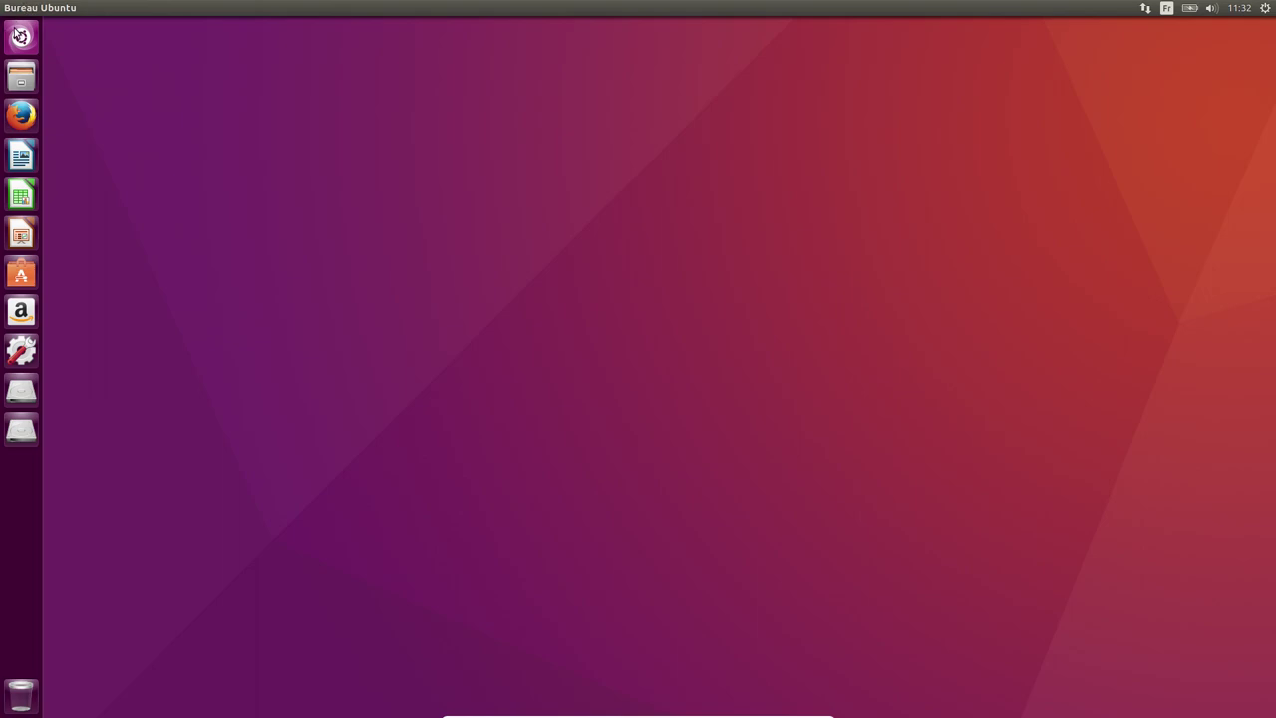
pyautogui.click(20, 36)
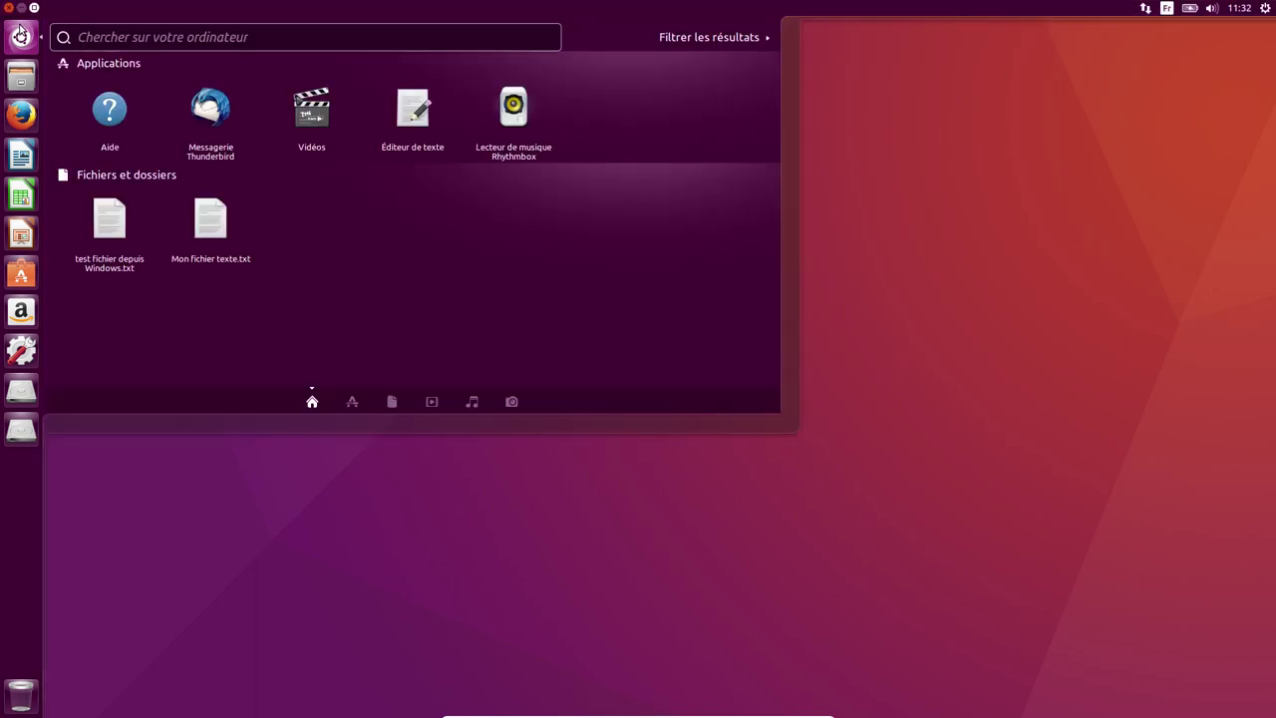
pyautogui.click(20, 36)
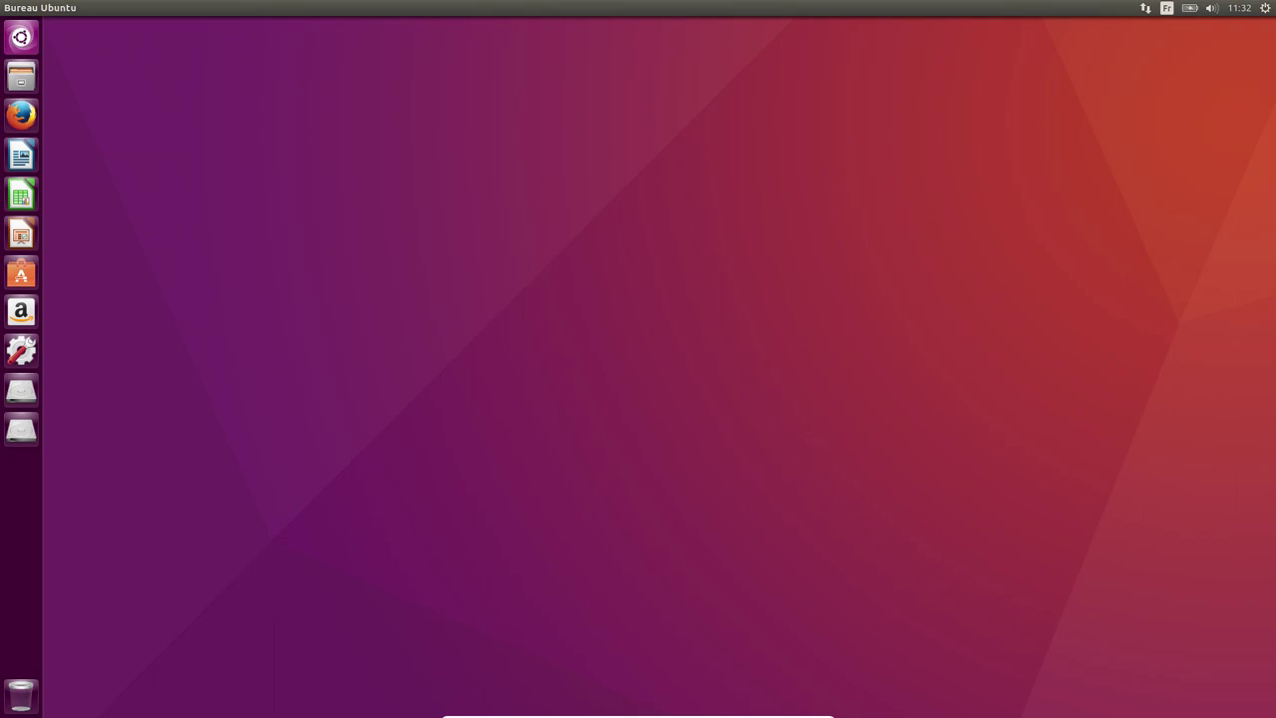
pyautogui.hotkey('alt', 'Tab')
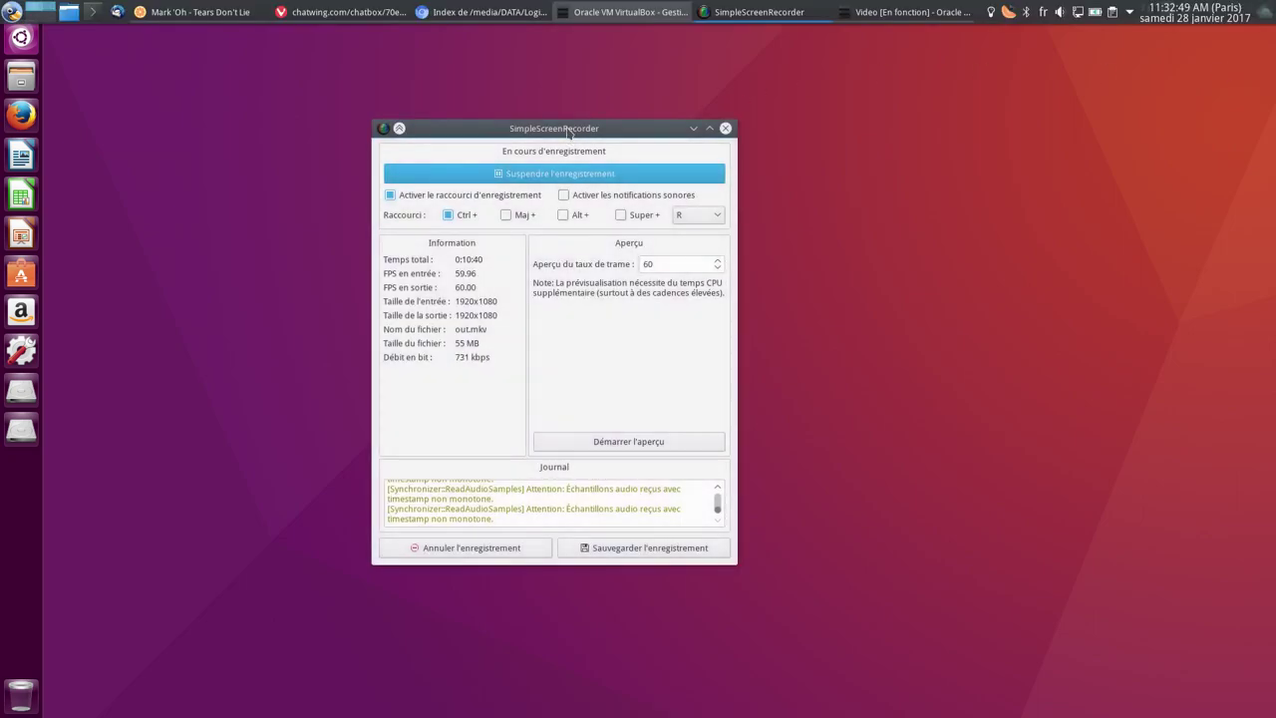